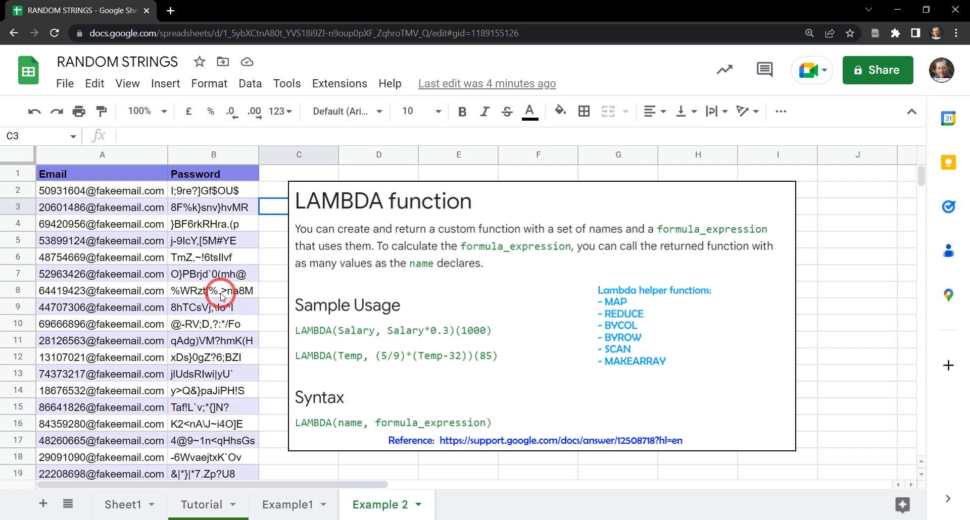
- On the Example1 sheet, set the string length to 5, the rows to 7 and the columns to 8
{"action": "left_click", "coordinate": [286, 505]}
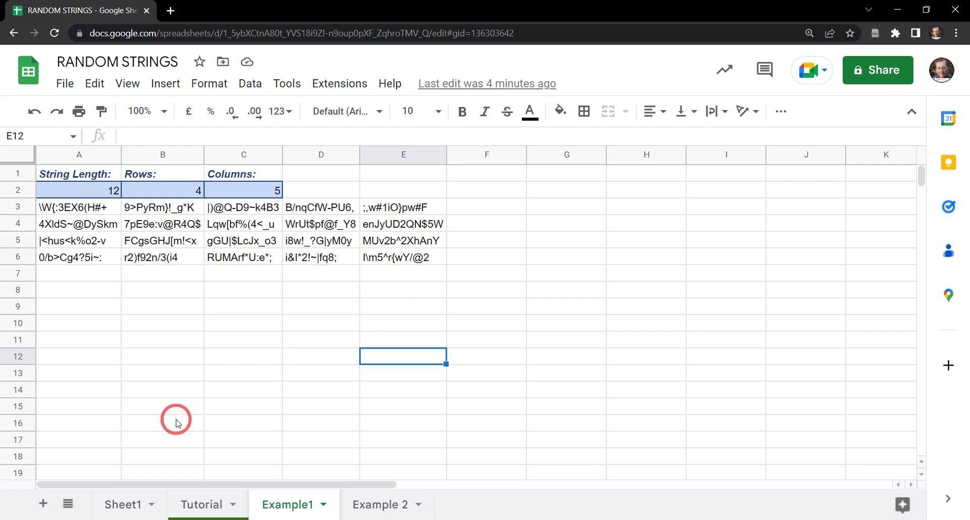
{"action": "key", "text": "ctrl+Home"}
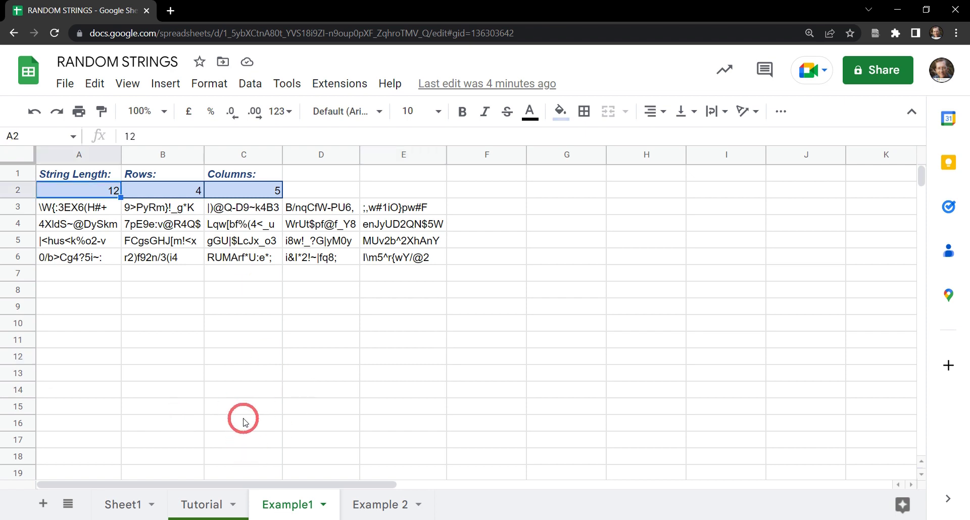
{"action": "type", "text": "5"}
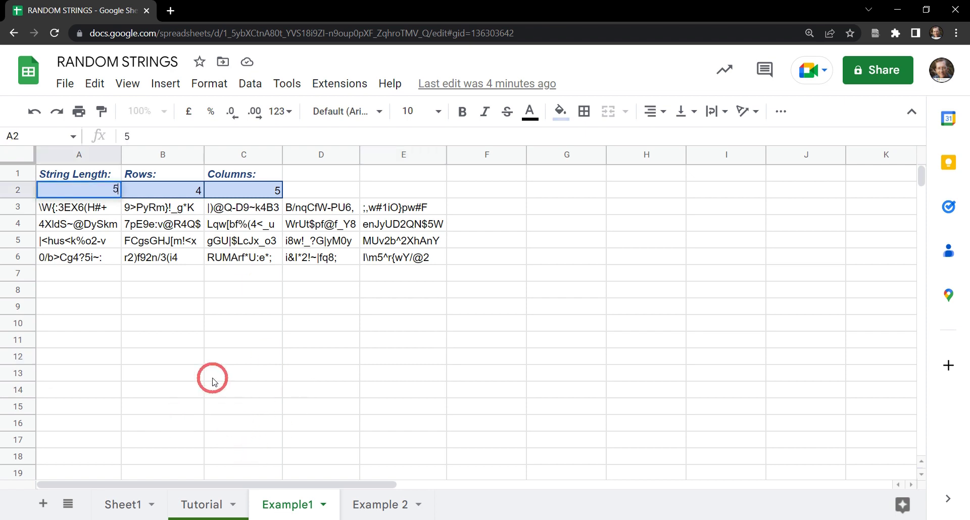
{"action": "key", "text": "Return"}
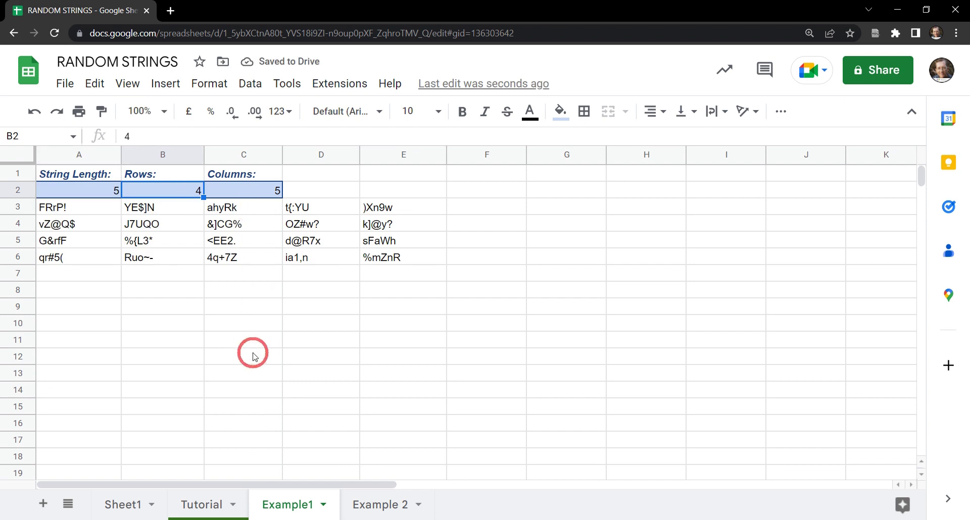
{"action": "type", "text": "7"}
{"action": "key", "text": "Return"}
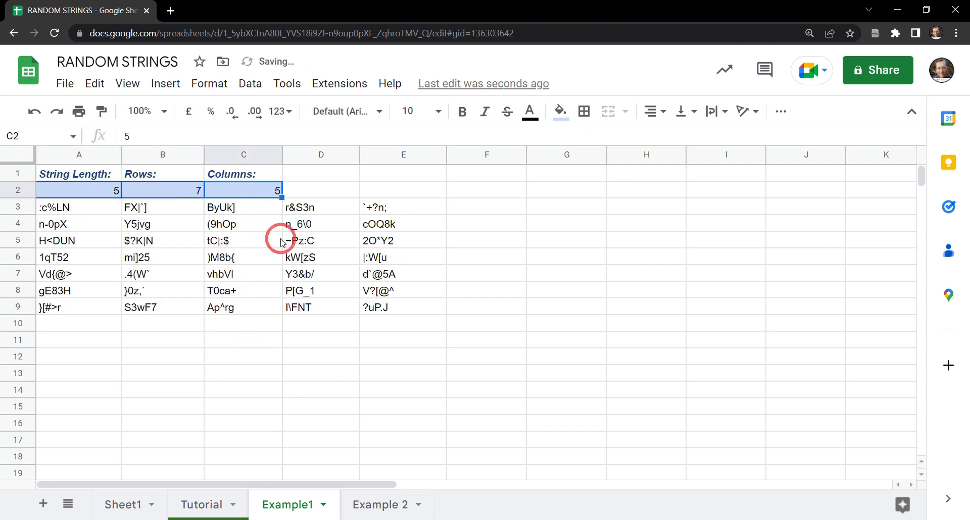
{"action": "type", "text": "8"}
{"action": "key", "text": "Return"}
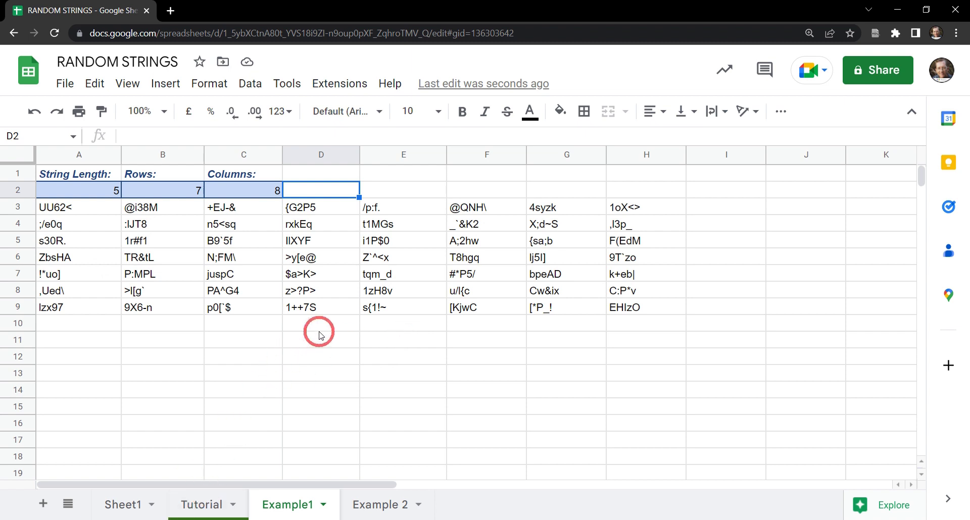
- On the Tutorial sheet, label cell A3 "Get the length:" below the character list
{"action": "left_click", "coordinate": [218, 505]}
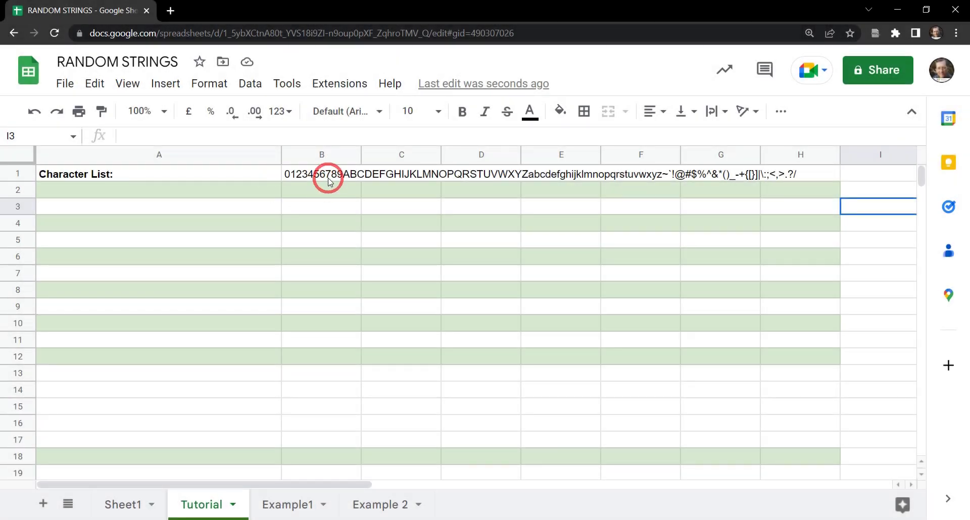
{"action": "left_click", "coordinate": [325, 177]}
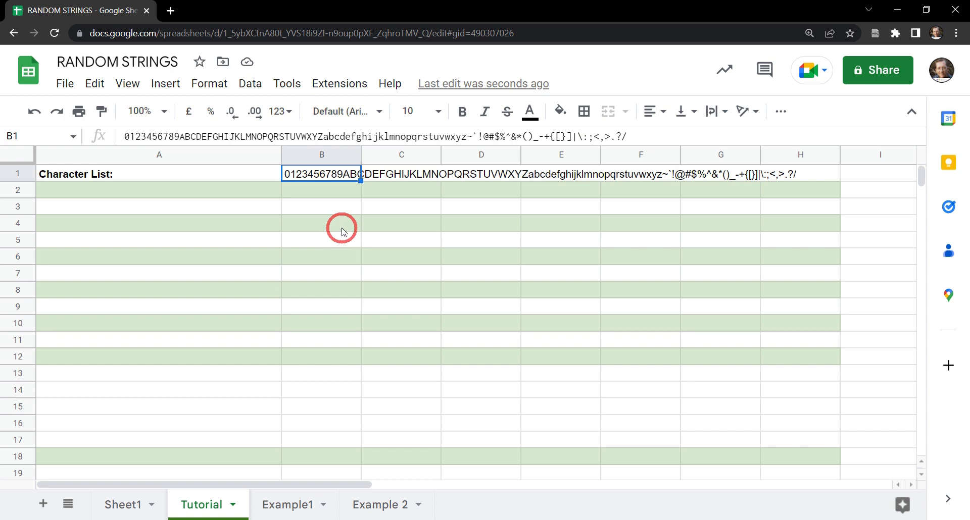
{"action": "left_click", "coordinate": [175, 207]}
{"action": "left_click", "coordinate": [346, 174]}
{"action": "left_click", "coordinate": [177, 207]}
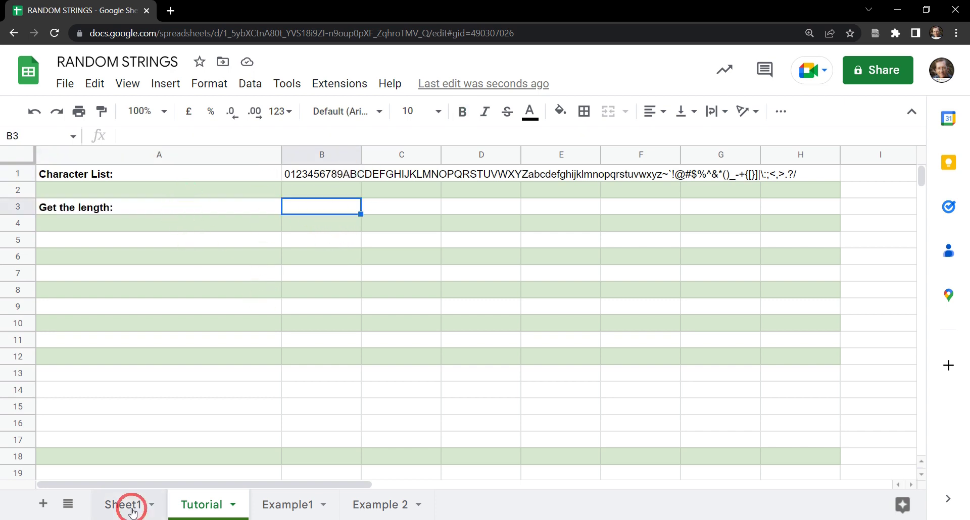
- Enter =LEN(B1) in cell B3 to count the characters in the character list
{"action": "type", "text": "="}
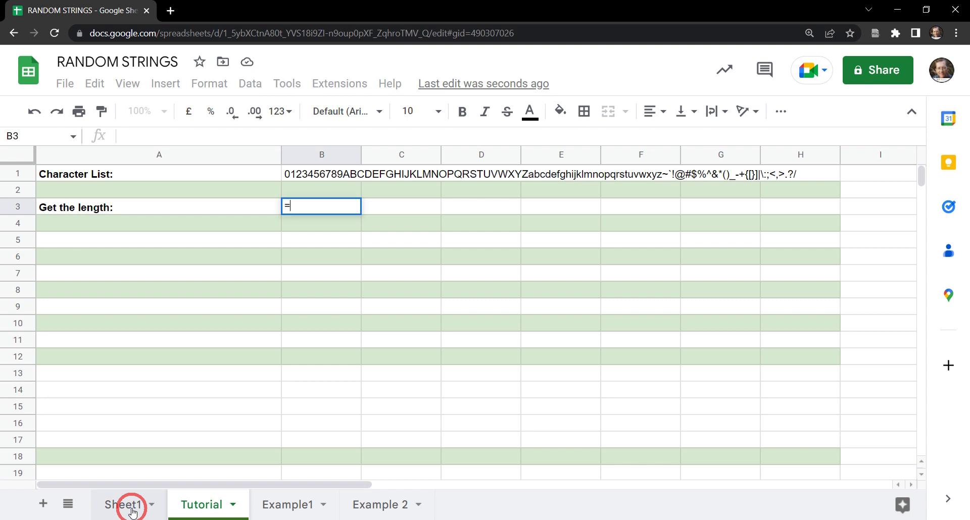
{"action": "type", "text": "LEN"}
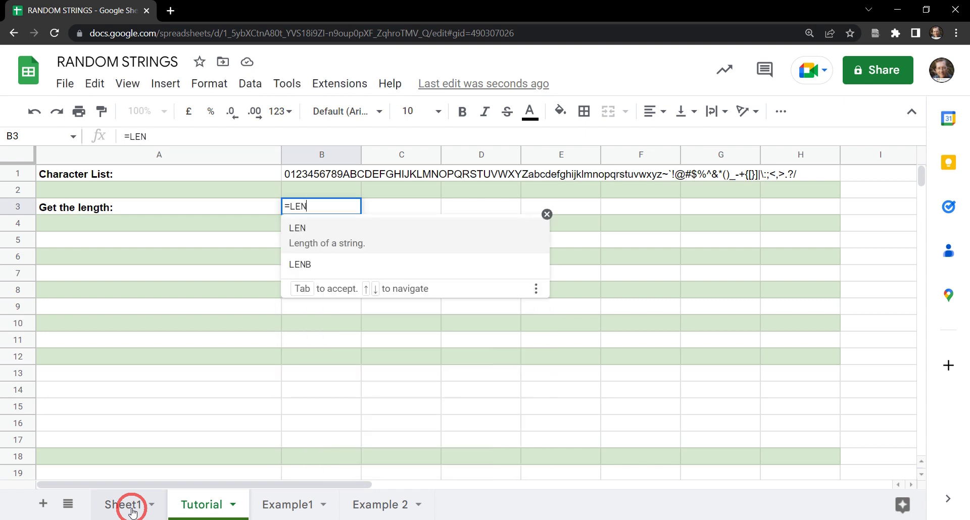
{"action": "type", "text": "("}
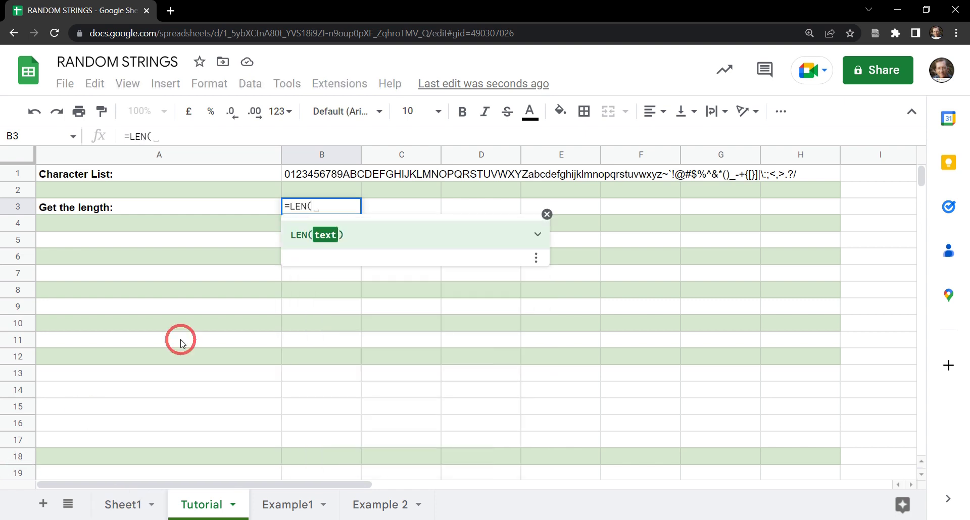
{"action": "left_click", "coordinate": [314, 178]}
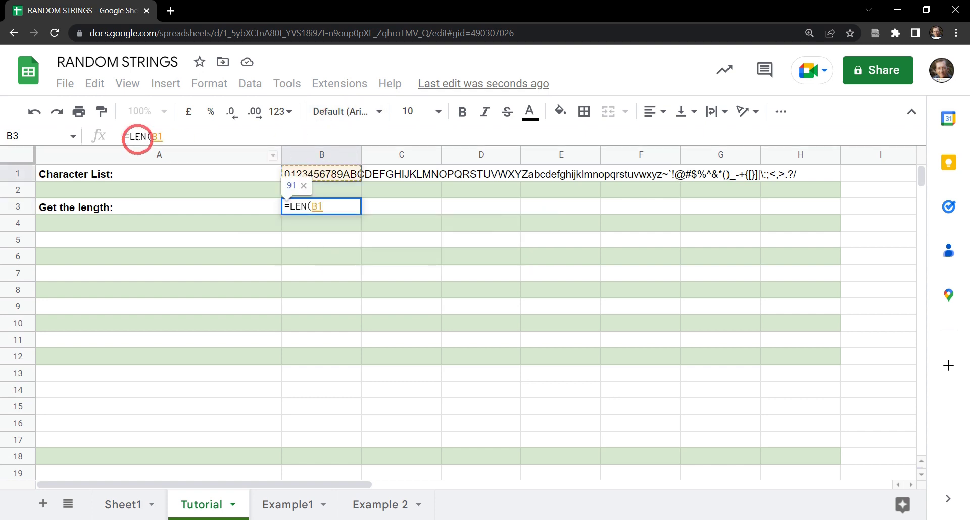
{"action": "key", "text": "Return"}
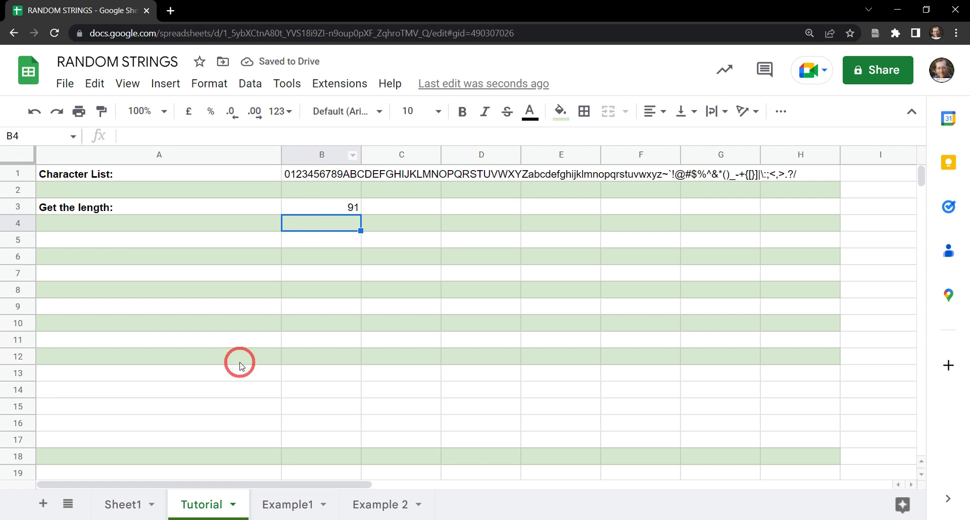
- Label cell A5 "Get a random item in the string:"
{"action": "left_click", "coordinate": [330, 213]}
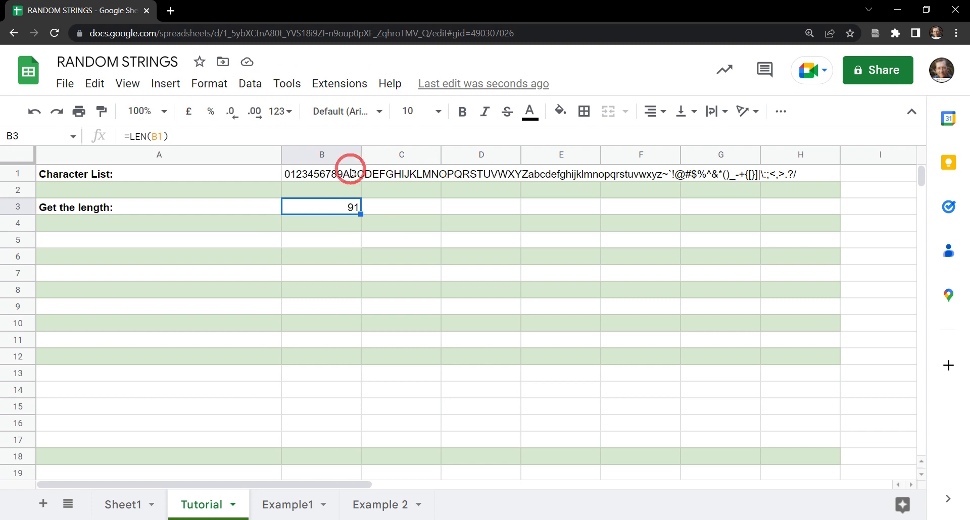
{"action": "left_click", "coordinate": [234, 240]}
{"action": "key", "text": "ctrl+v"}
{"action": "key", "text": "Tab"}
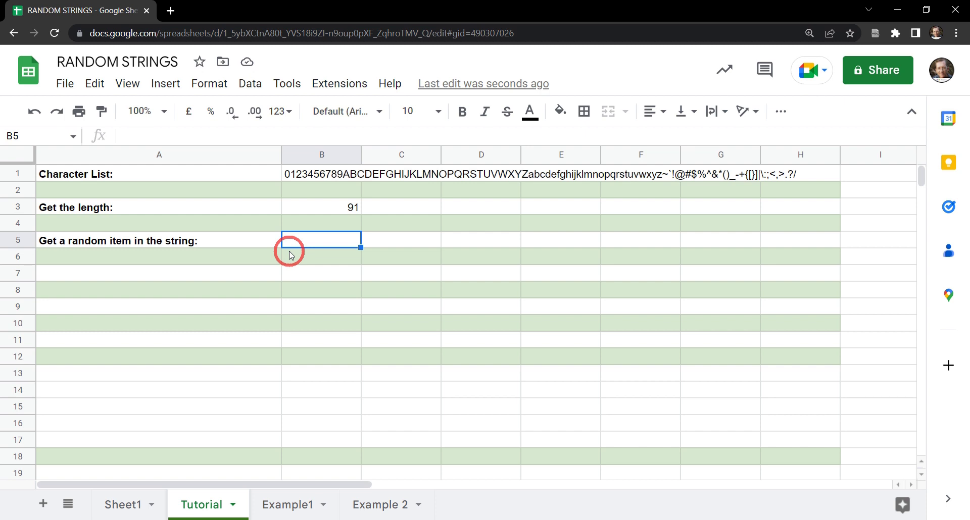
- Enter =RANDBETWEEN(1,91) in cell B5 to produce a random position in the character list
{"action": "type", "text": "="}
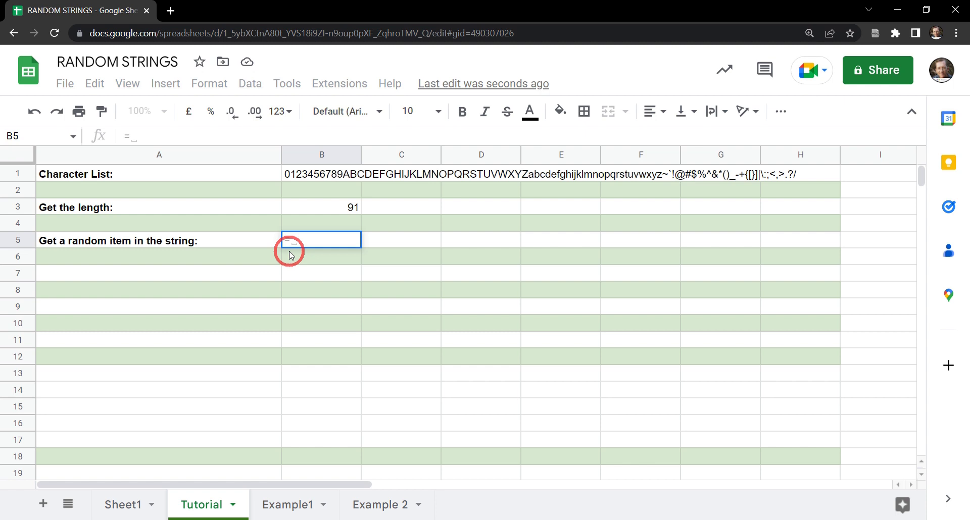
{"action": "type", "text": "RANDBETWE"}
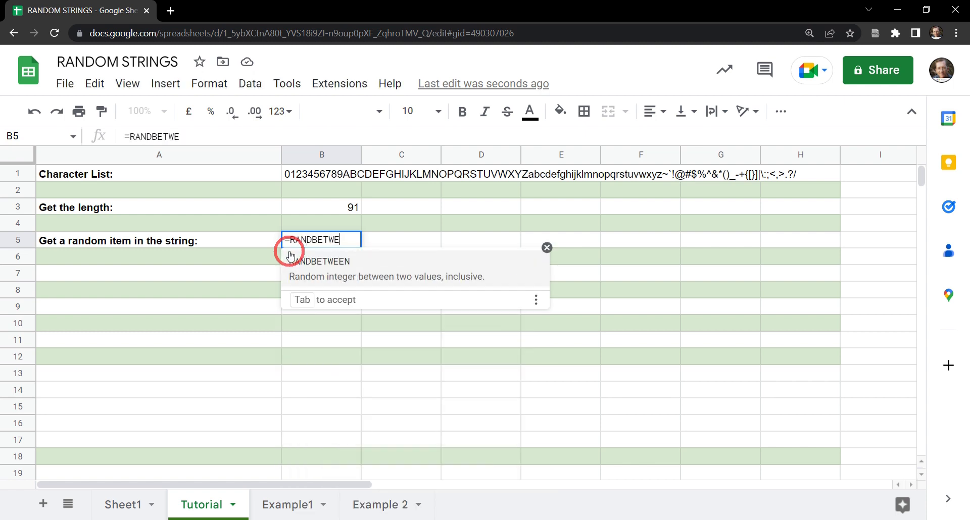
{"action": "type", "text": "EN"}
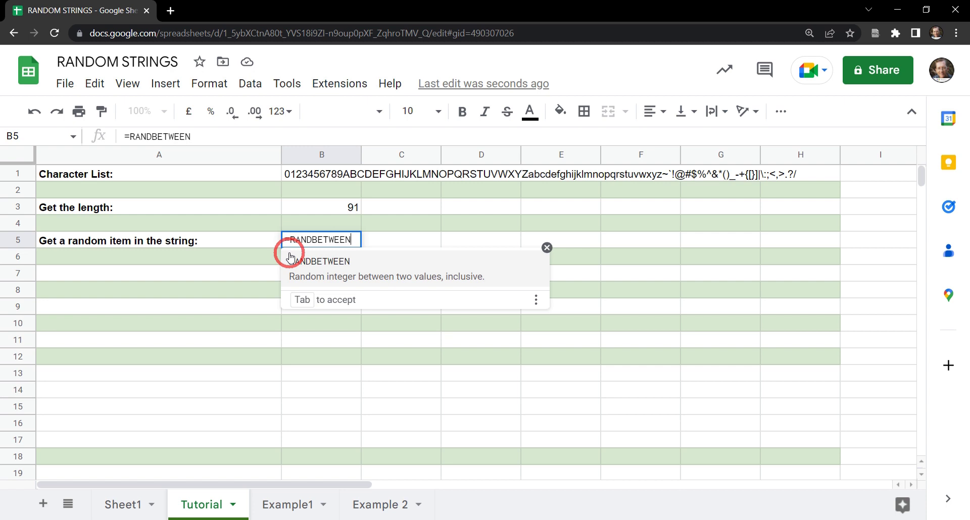
{"action": "type", "text": "("}
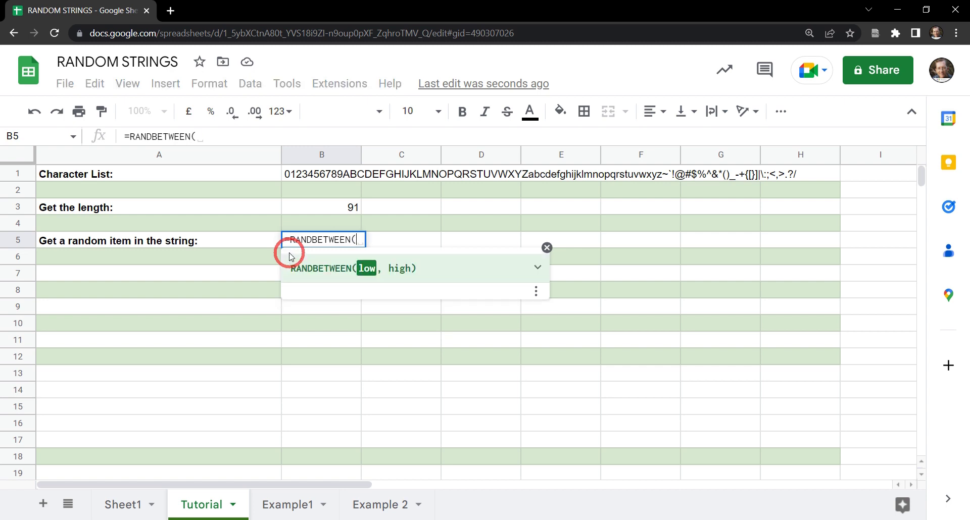
{"action": "type", "text": "1,"}
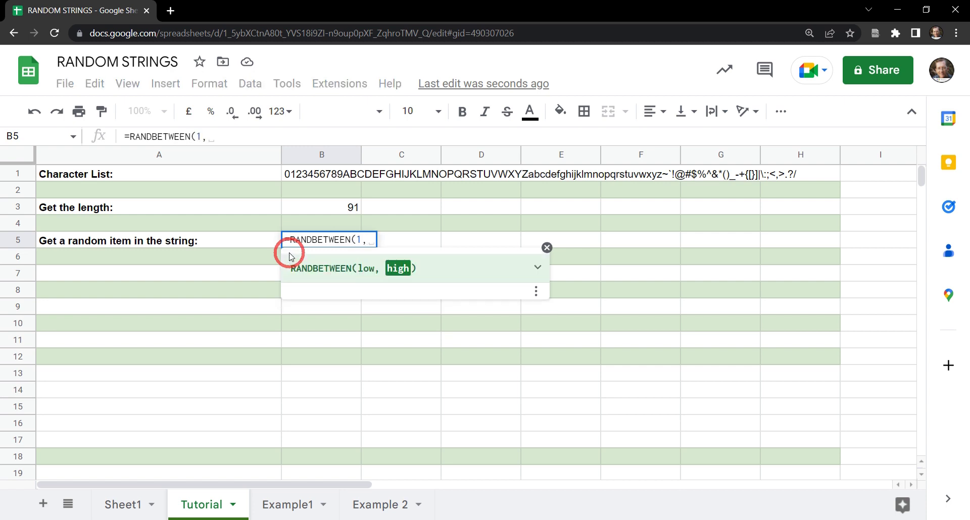
{"action": "type", "text": "91)"}
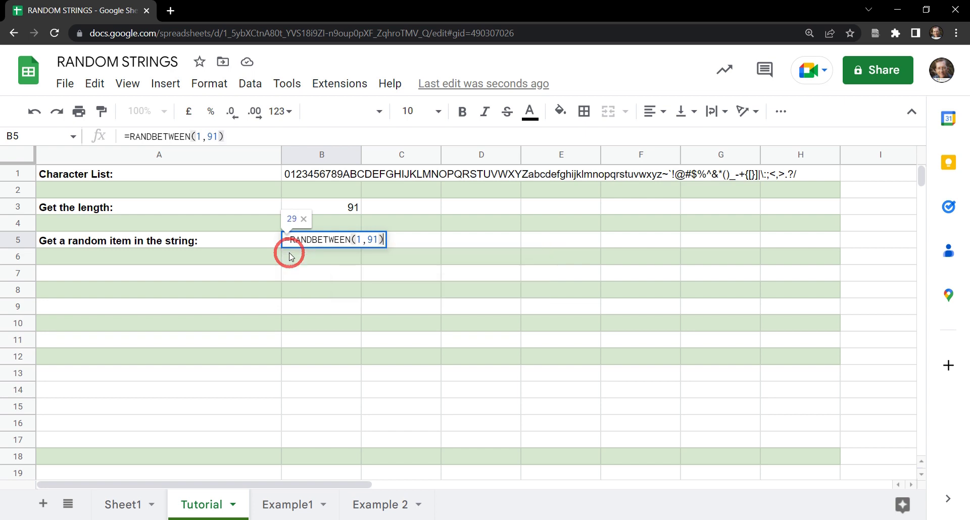
{"action": "key", "text": "Return"}
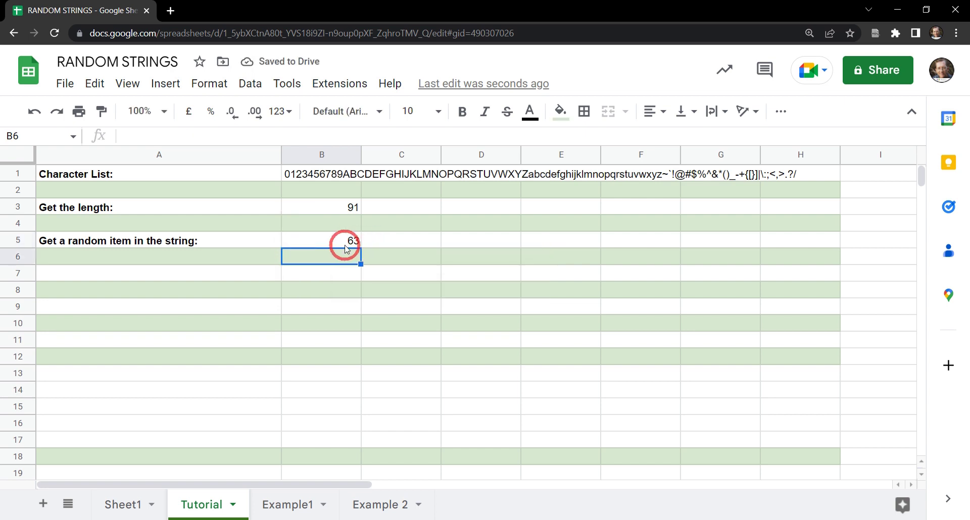
- Insert the MID function before RANDBETWEEN in cell B5's formula and view its argument help
{"action": "left_click", "coordinate": [359, 246]}
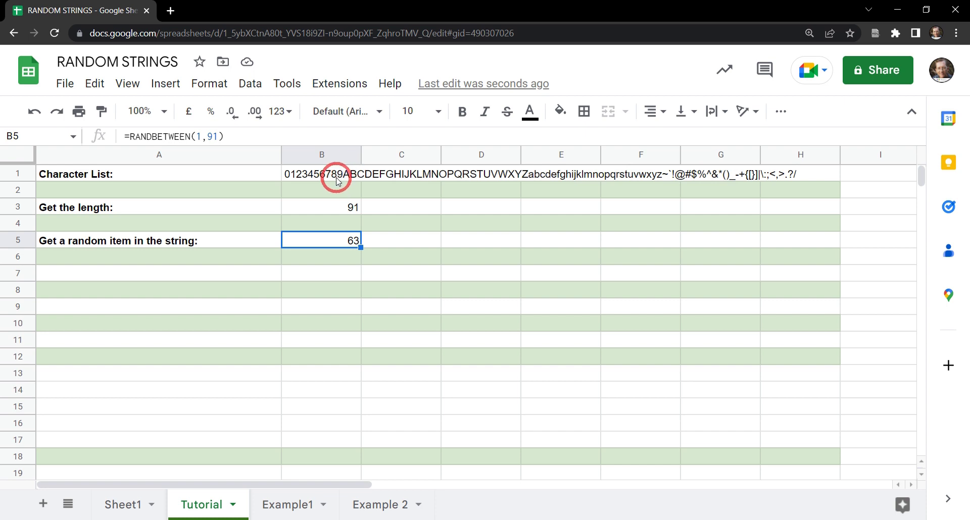
{"action": "left_click", "coordinate": [131, 136]}
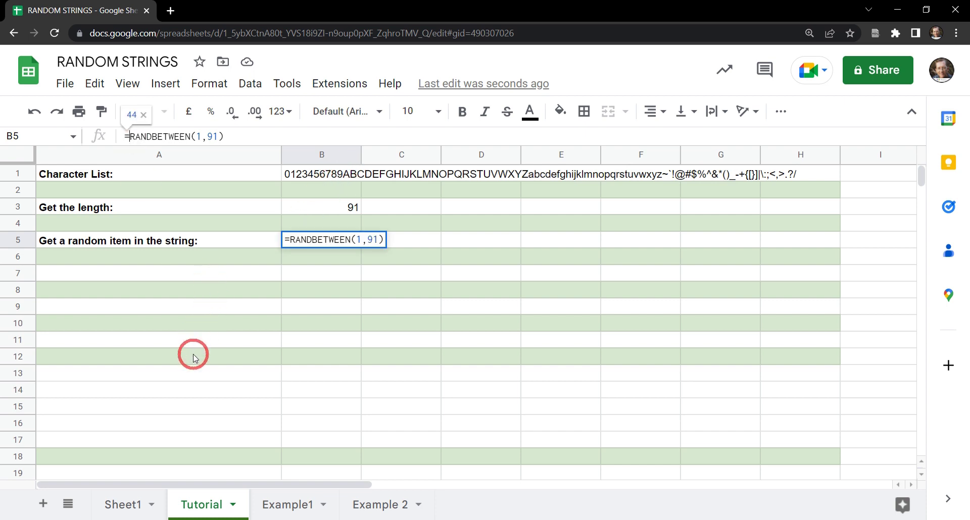
{"action": "type", "text": "MID"}
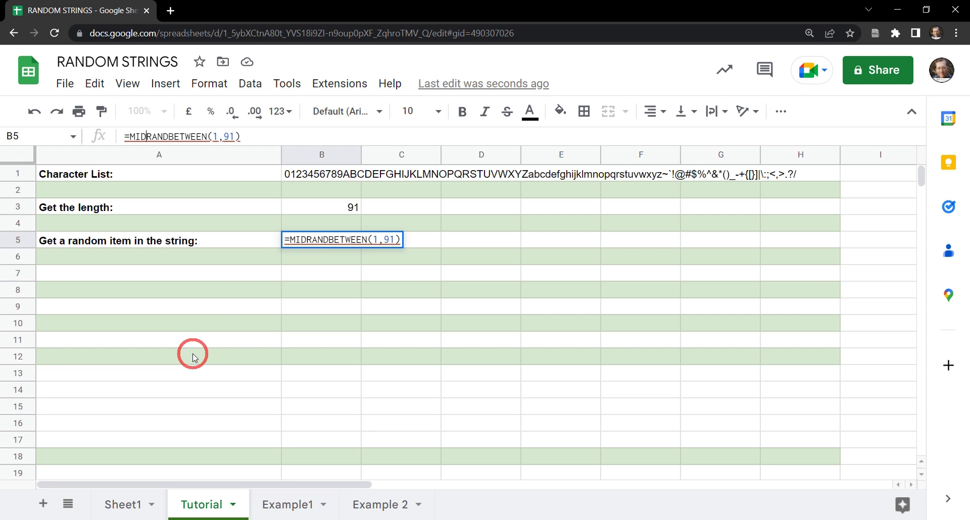
{"action": "type", "text": "("}
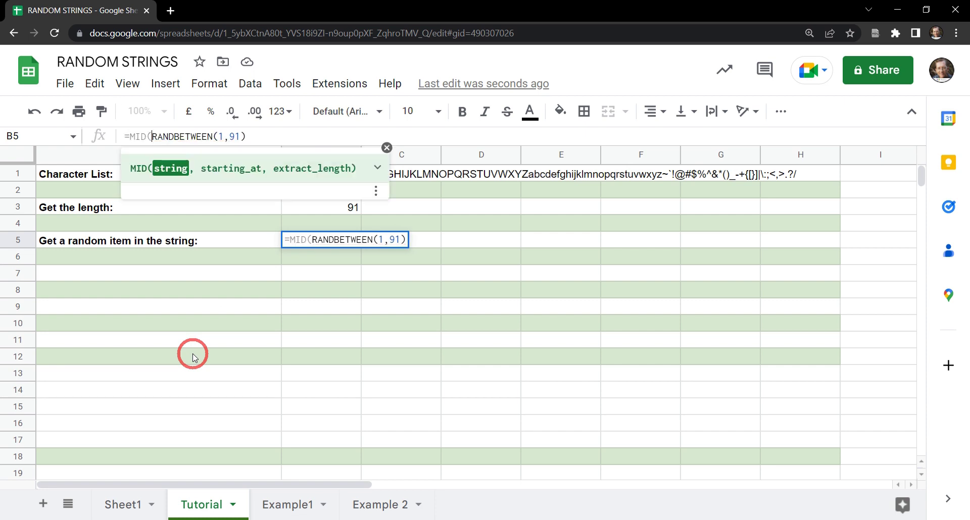
{"action": "left_click", "coordinate": [376, 167]}
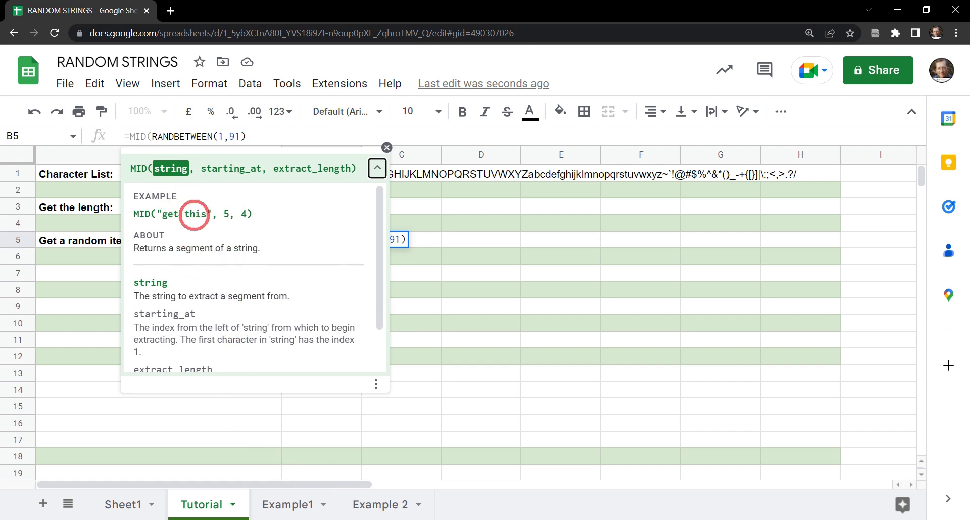
{"action": "left_click", "coordinate": [386, 147]}
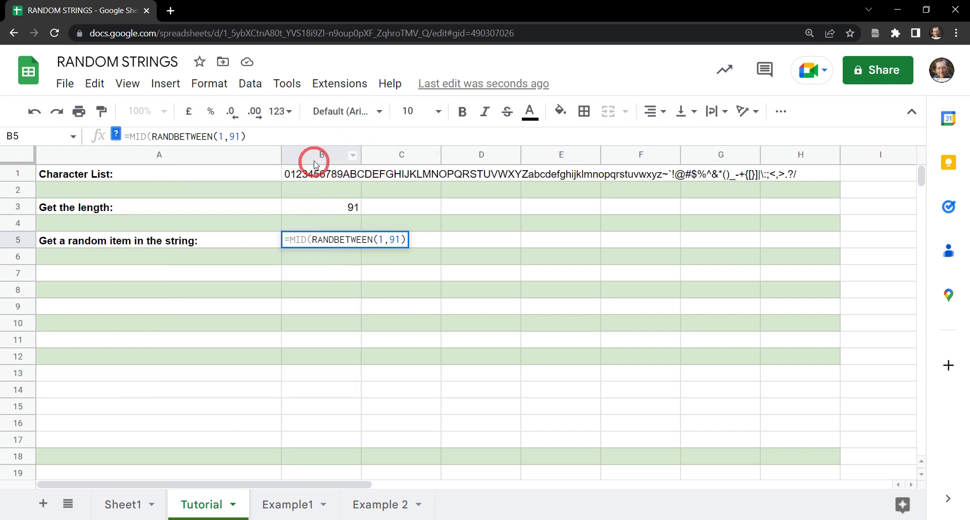
- Complete cell B5's formula as =MID(B1,RANDBETWEEN(1,91),1) to return one random character from the list
{"action": "left_click", "coordinate": [152, 136]}
{"action": "type", "text": "B1"}
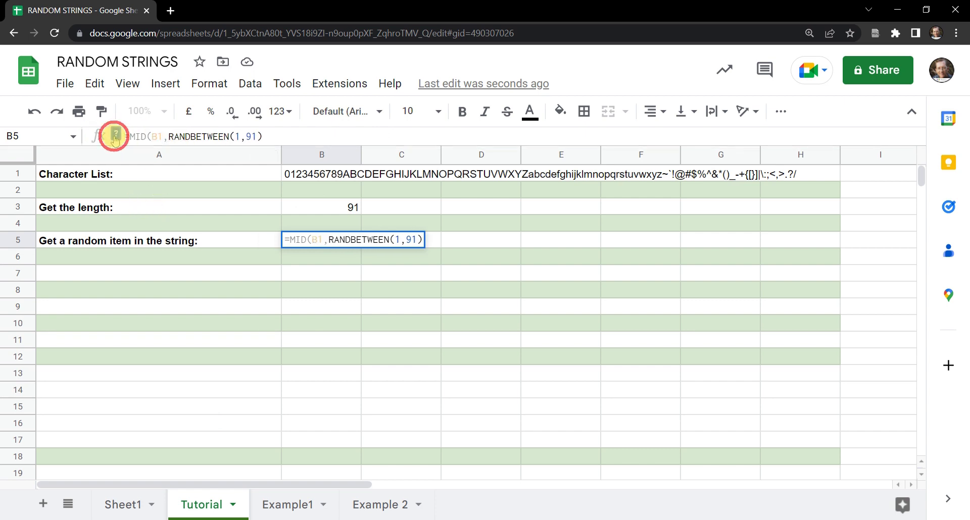
{"action": "type", "text": ","}
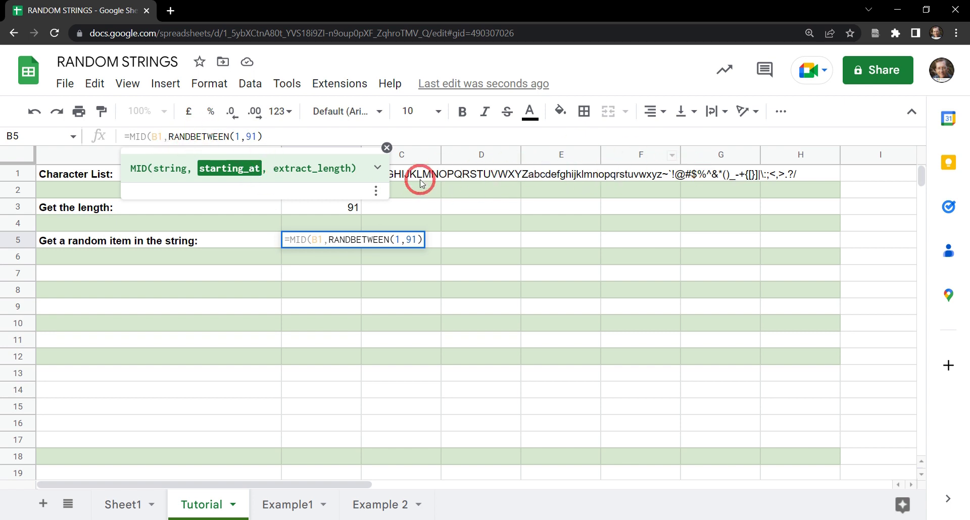
{"action": "left_click", "coordinate": [293, 136]}
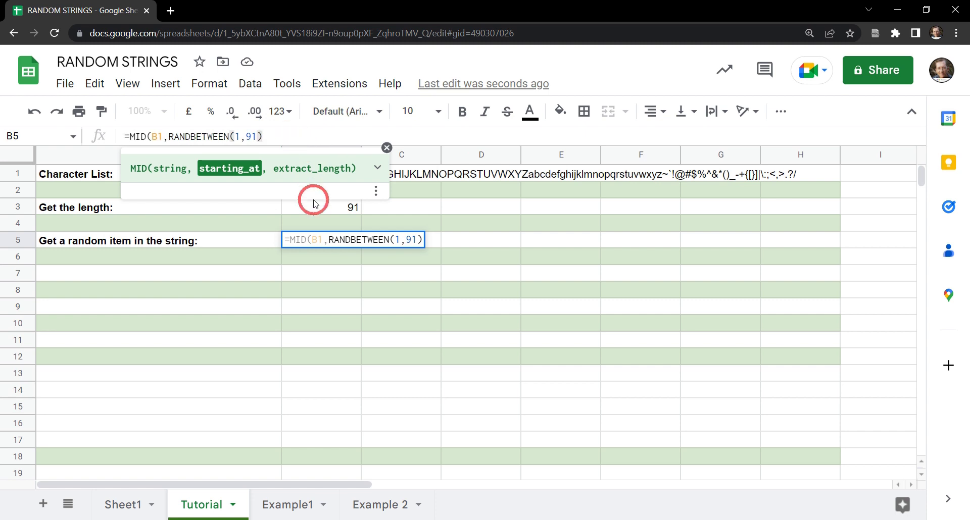
{"action": "type", "text": ", "}
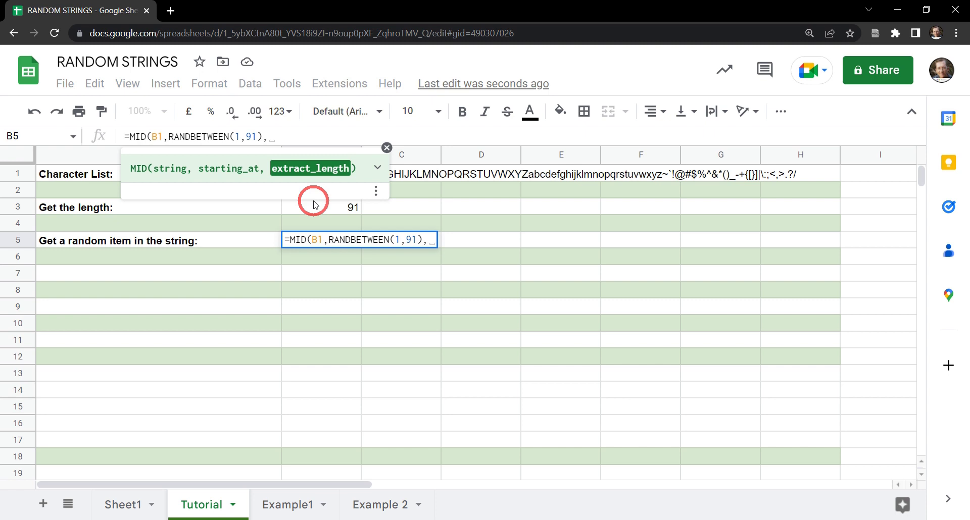
{"action": "type", "text": "1"}
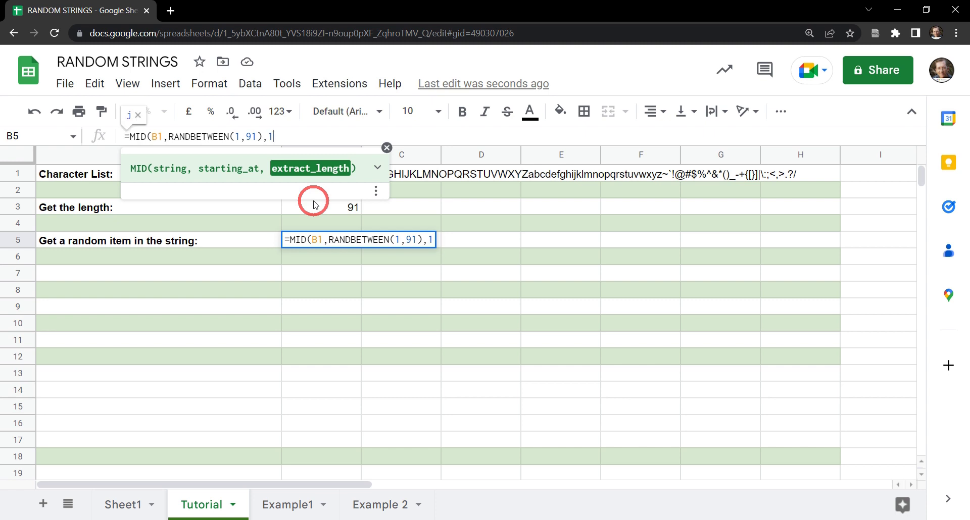
{"action": "type", "text": ")"}
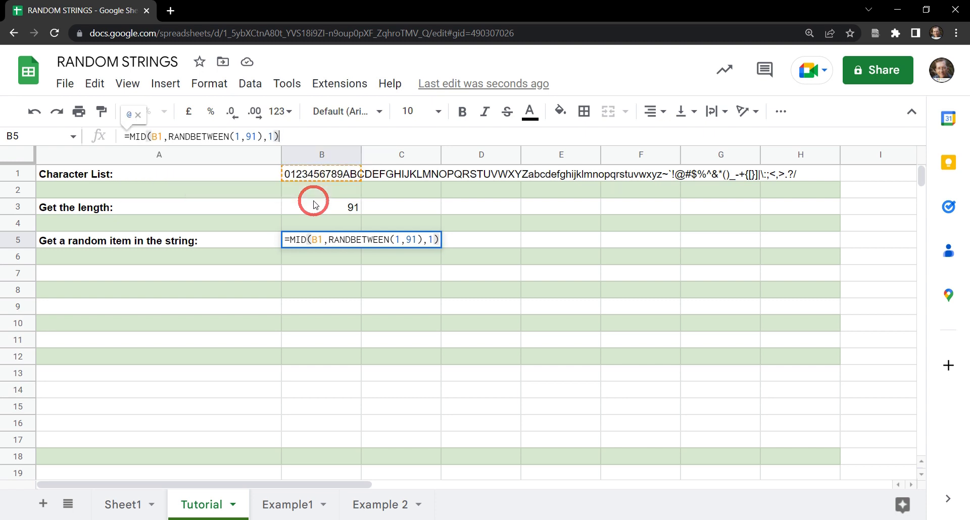
{"action": "key", "text": "Return"}
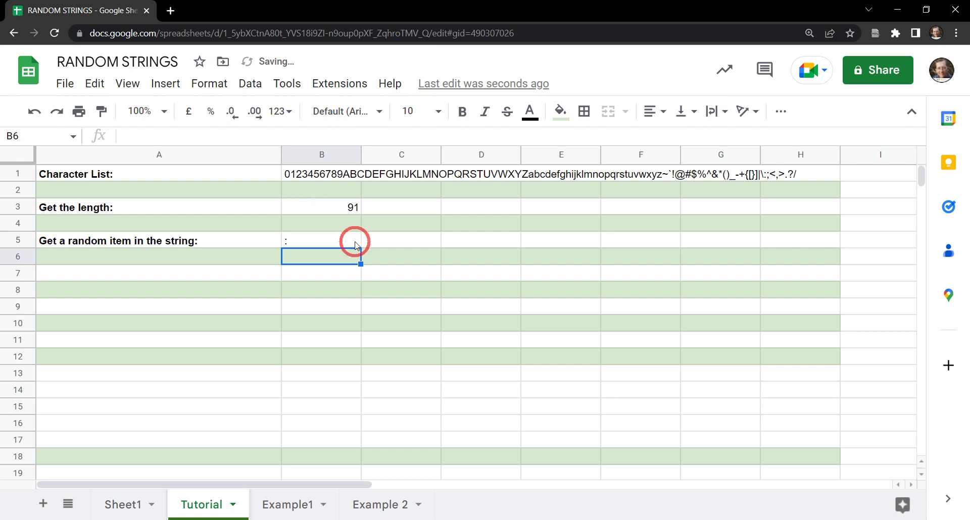
- Copy the formula text =MID(B1,RANDBETWEEN(1,91),1) from cell B5 into cell C5
{"action": "left_click", "coordinate": [309, 246]}
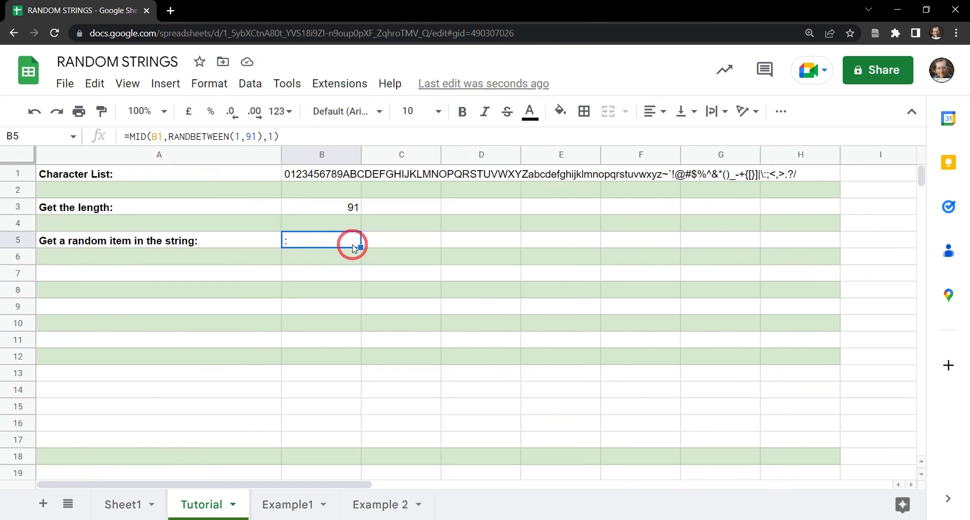
{"action": "left_click", "coordinate": [310, 136]}
{"action": "key", "text": "ctrl+a"}
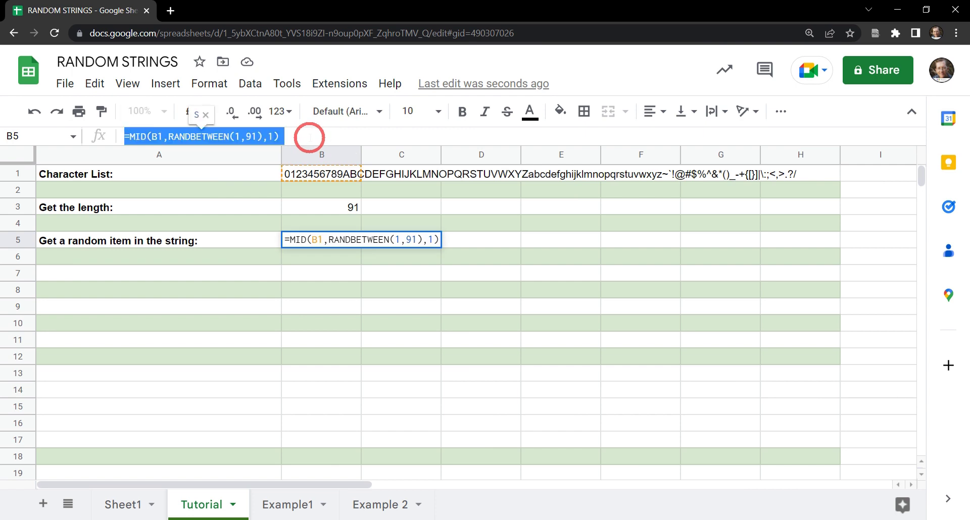
{"action": "key", "text": "ctrl+c"}
{"action": "key", "text": "Tab"}
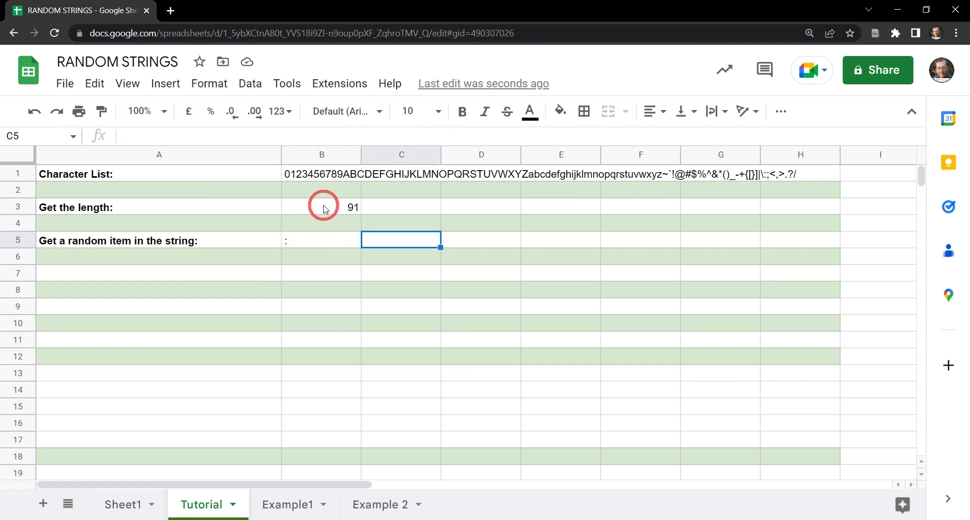
{"action": "key", "text": "Return"}
{"action": "key", "text": "ctrl+v"}
{"action": "key", "text": "Tab"}
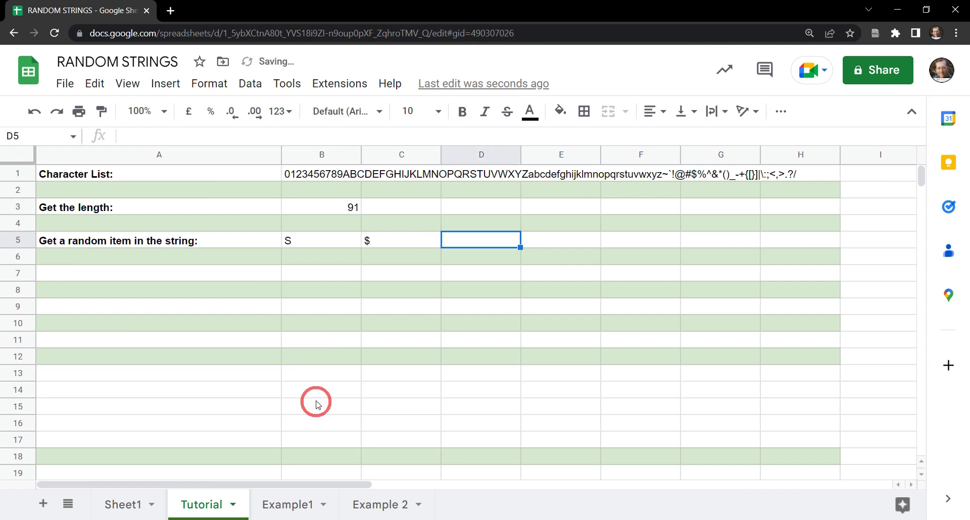
- Compare the random characters and formulas in cells B5 and C5
{"action": "left_click", "coordinate": [335, 326]}
{"action": "left_click", "coordinate": [305, 241]}
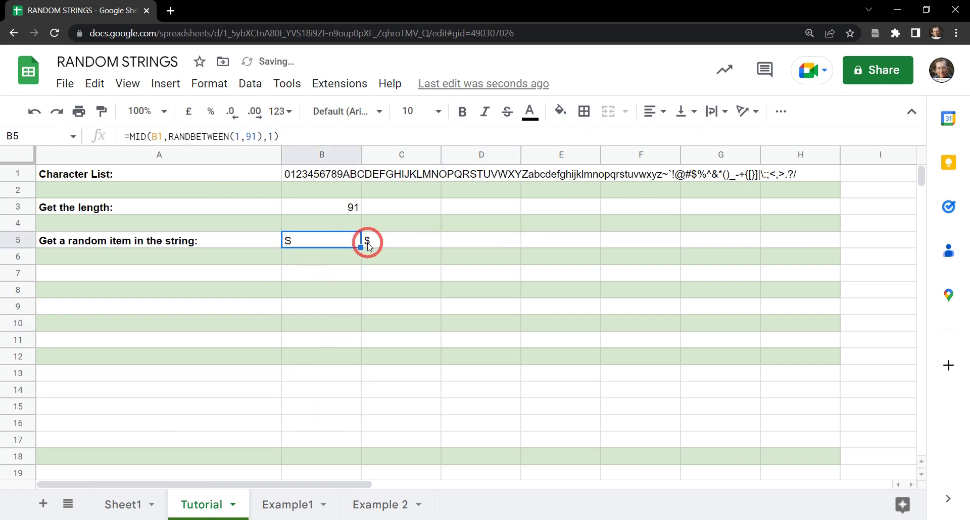
{"action": "left_click", "coordinate": [380, 241]}
{"action": "left_click", "coordinate": [277, 241]}
{"action": "left_click", "coordinate": [336, 240]}
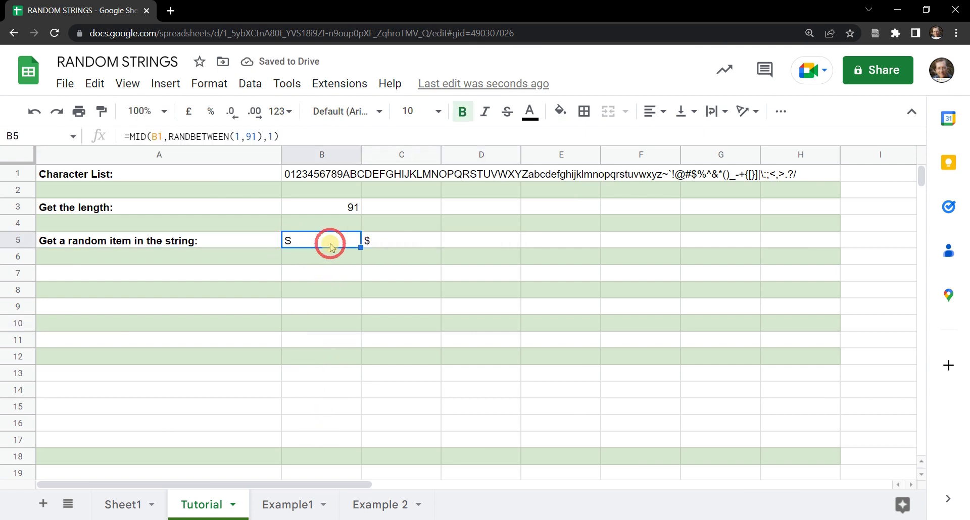
{"action": "left_click", "coordinate": [382, 240]}
{"action": "left_click", "coordinate": [310, 242]}
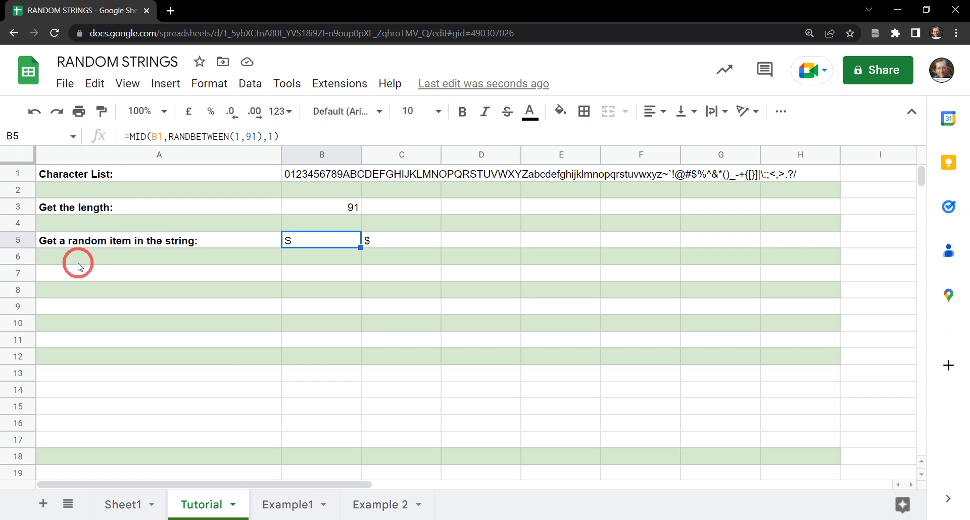
- Check the String Length setting on the Example1 sheet and label cell A7 on the Tutorial sheet "Set a sequence of n cols:"
{"action": "left_click", "coordinate": [102, 277]}
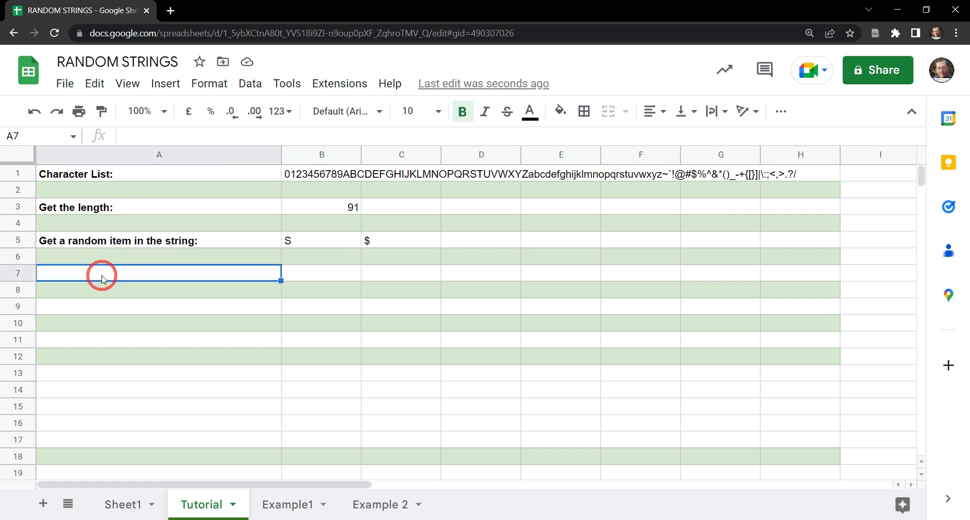
{"action": "left_click", "coordinate": [292, 510]}
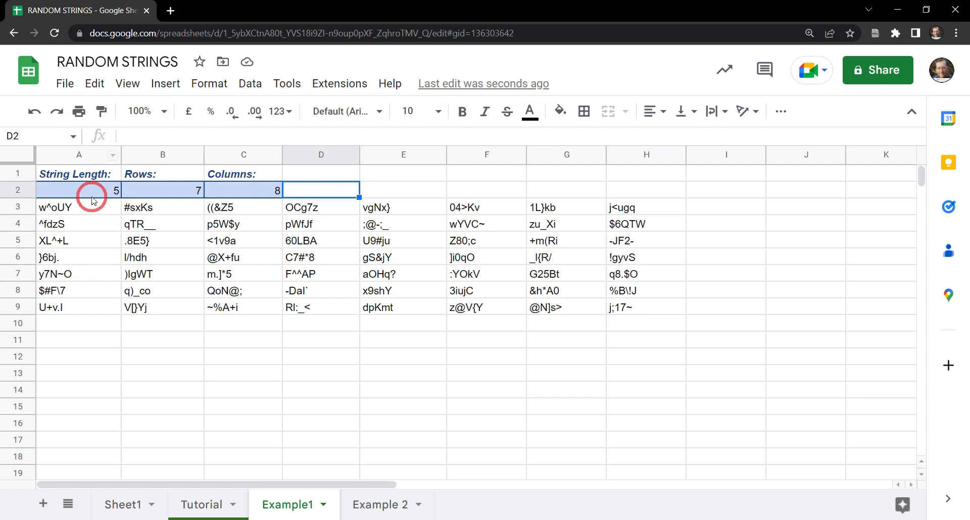
{"action": "left_click", "coordinate": [114, 190]}
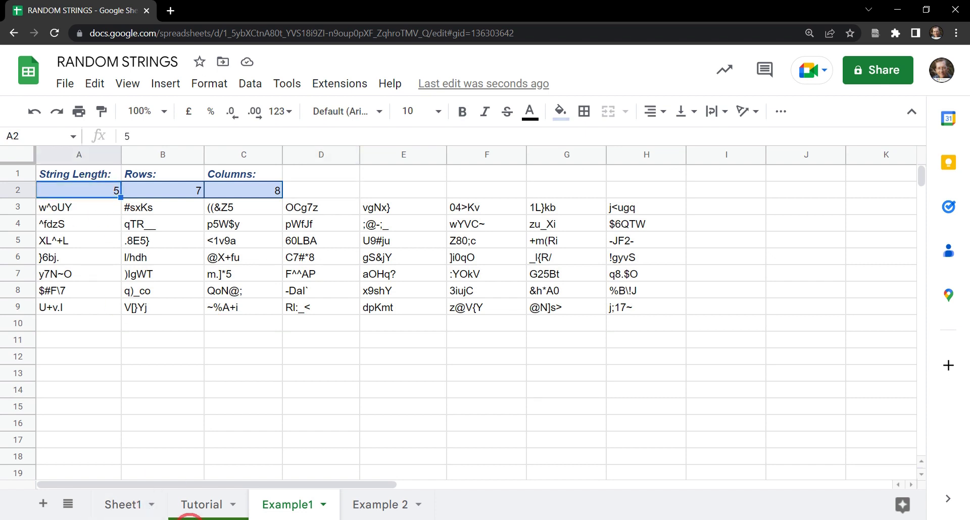
{"action": "left_click", "coordinate": [162, 513]}
{"action": "key", "text": "BackSpace"}
{"action": "key", "text": "BackSpace"}
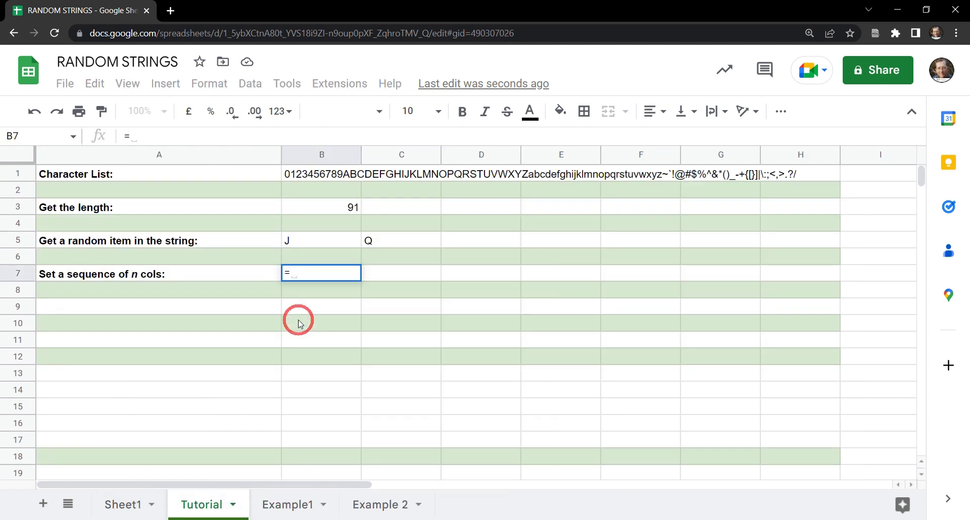
- Enter =SEQUENCE(1,5, 1, 1) in cell B7 to create one row of five sequential numbers
{"action": "type", "text": "SEQUENCE"}
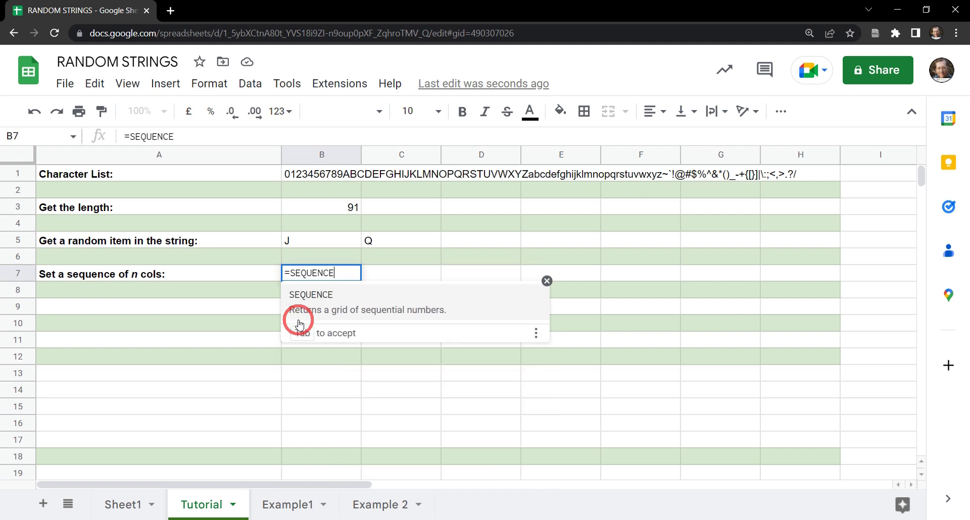
{"action": "left_click", "coordinate": [299, 325]}
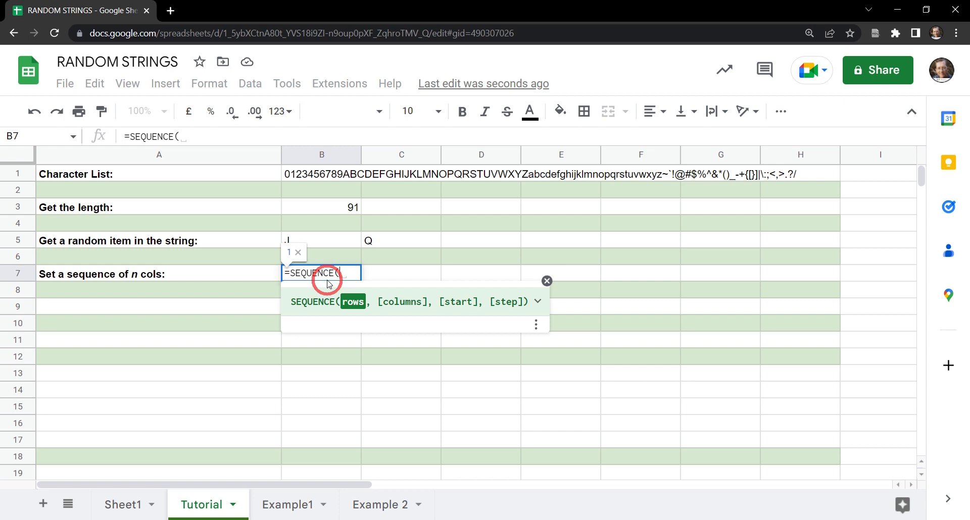
{"action": "type", "text": "1"}
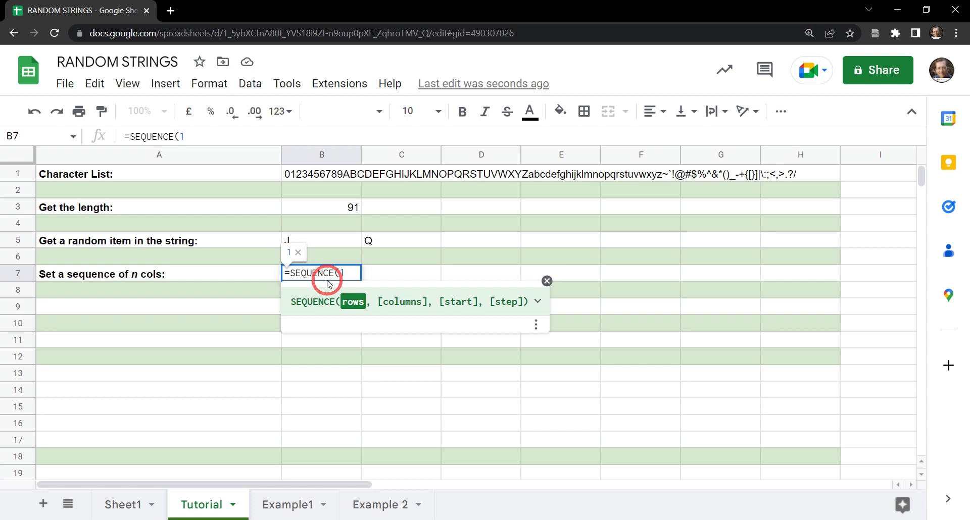
{"action": "type", "text": ", 5"}
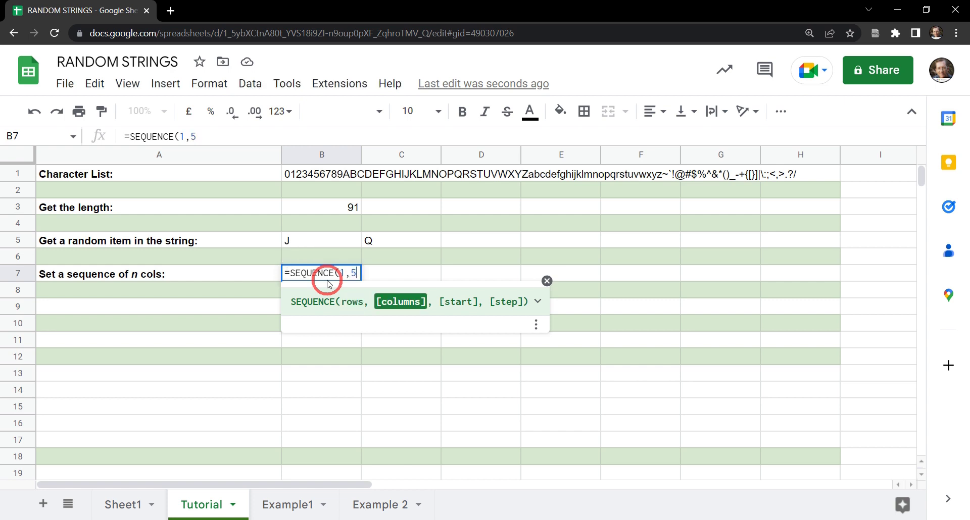
{"action": "left_click", "coordinate": [364, 279]}
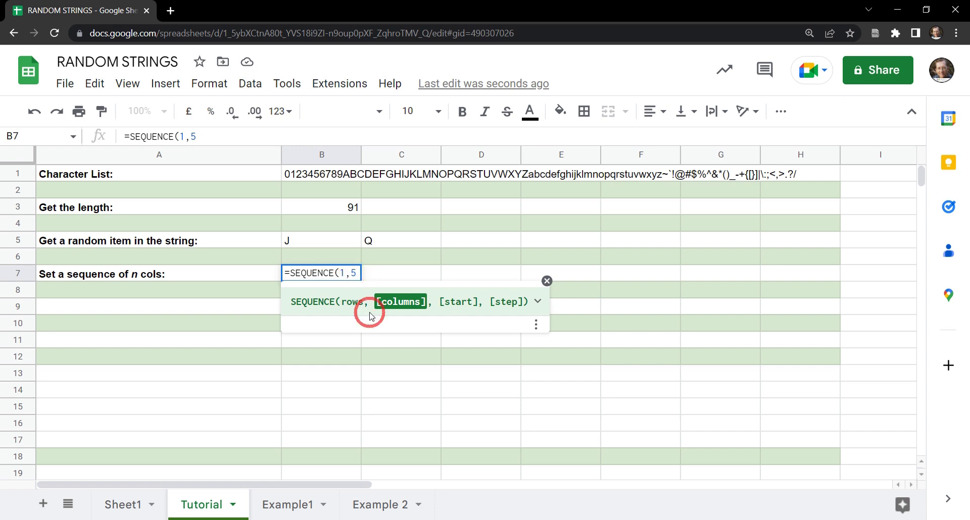
{"action": "type", "text": ", "}
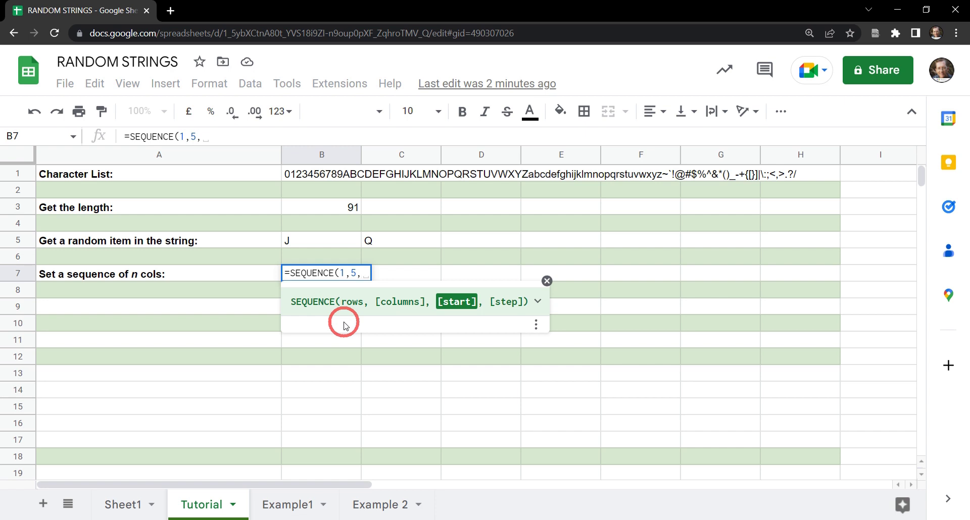
{"action": "type", "text": "1"}
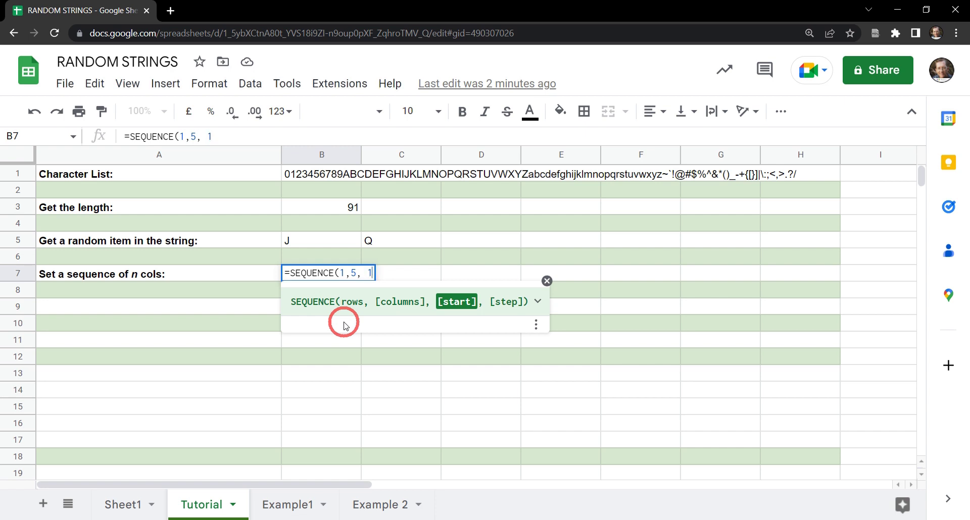
{"action": "type", "text": ", "}
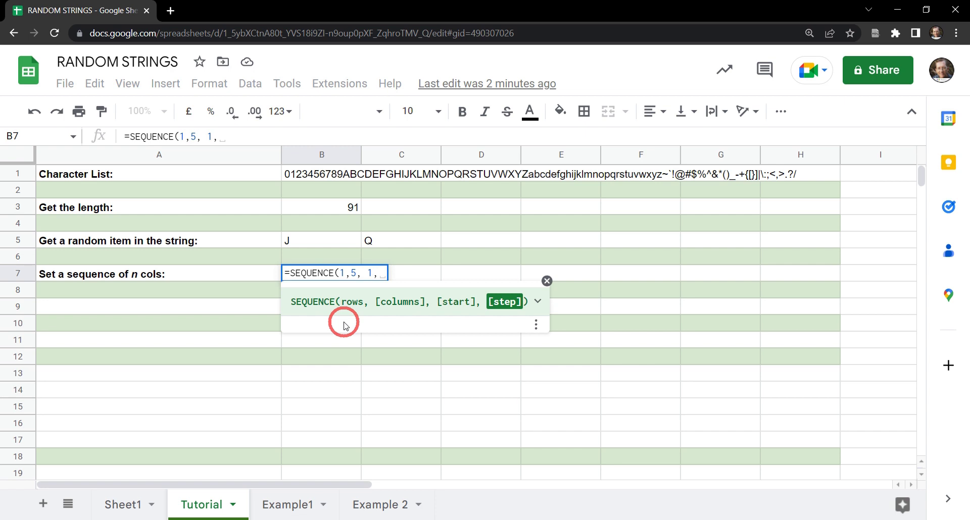
{"action": "type", "text": "1"}
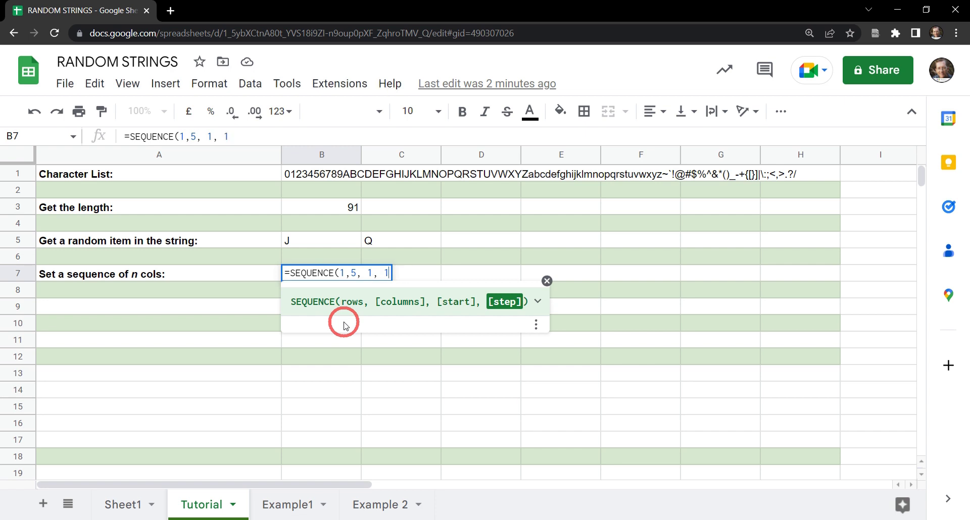
{"action": "key", "text": "Return"}
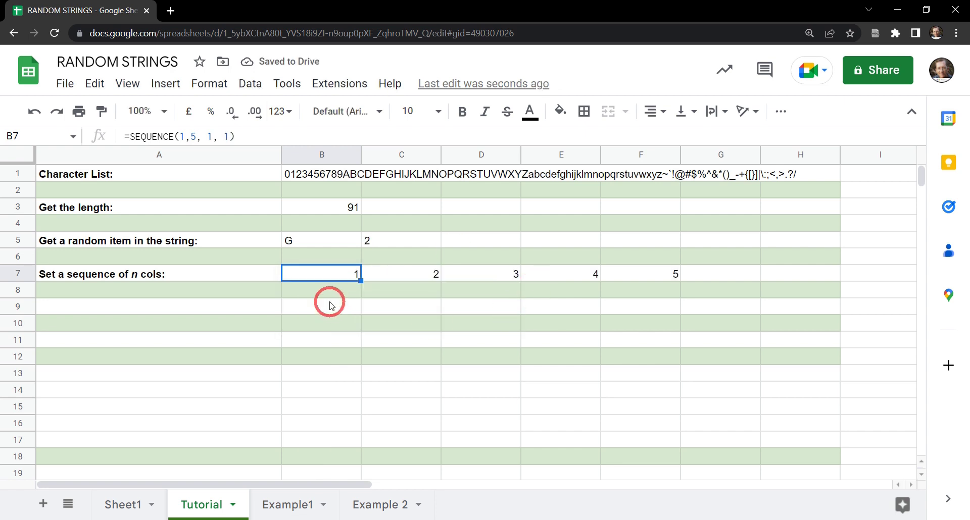
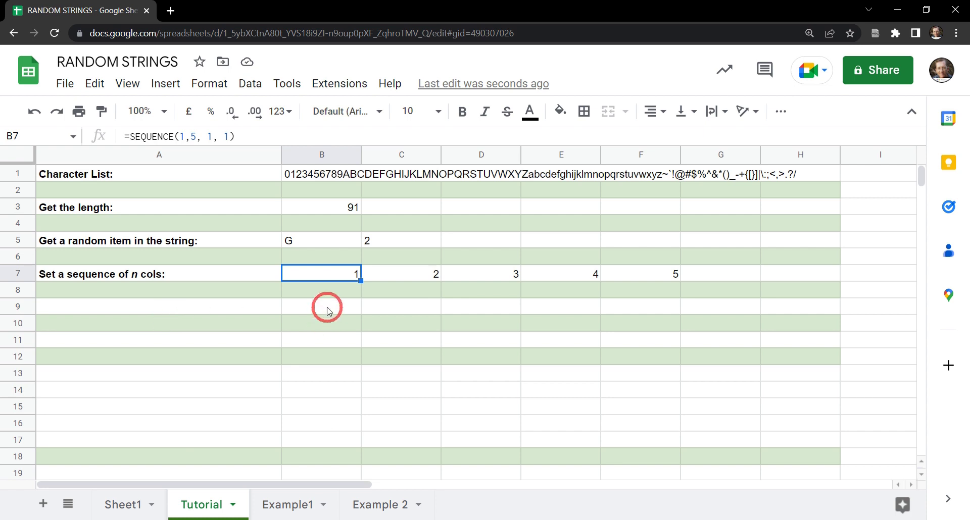
- Label cell A9 "Convert the sequence to a random character:" and begin the formula in cell B9 with =MAP(SEQUENCE(1,5)
{"action": "left_click_drag", "start_coordinate": [327, 309], "coordinate": [433, 341]}
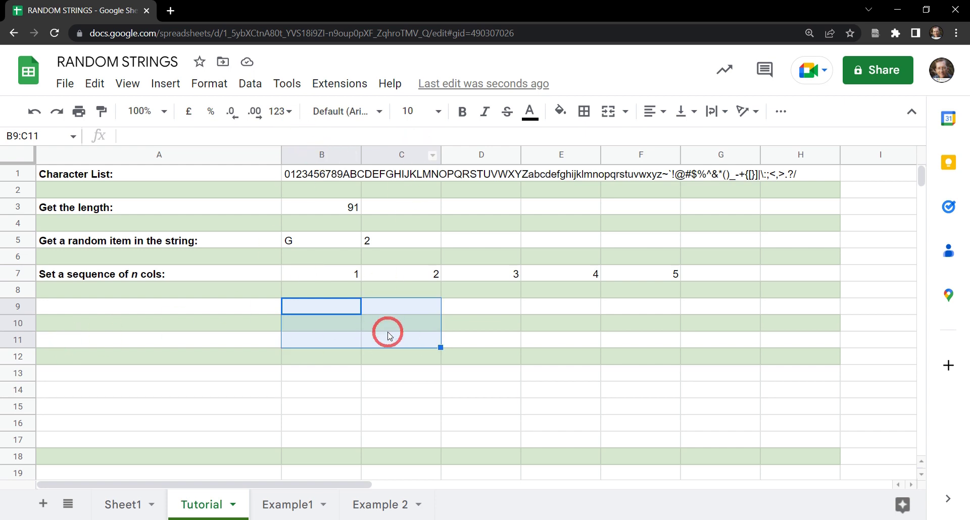
{"action": "left_click", "coordinate": [335, 310]}
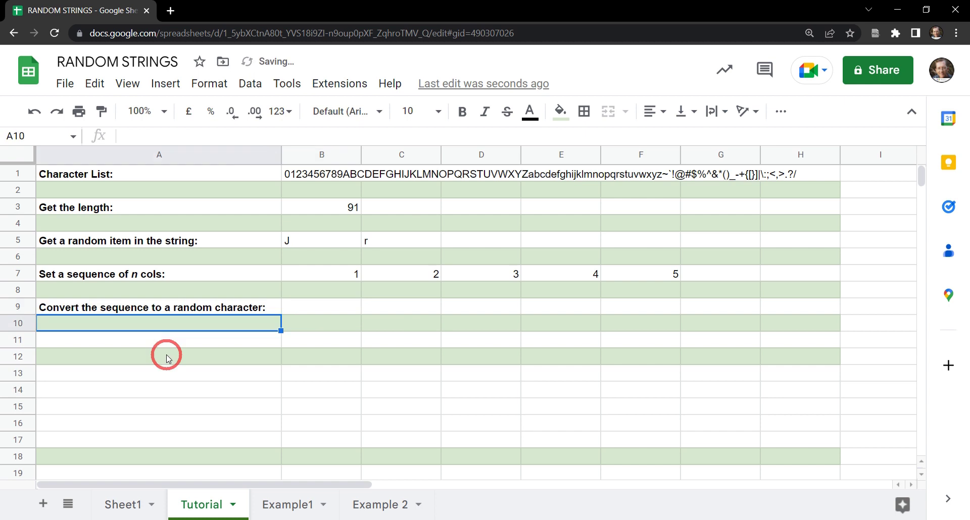
{"action": "left_click", "coordinate": [318, 310]}
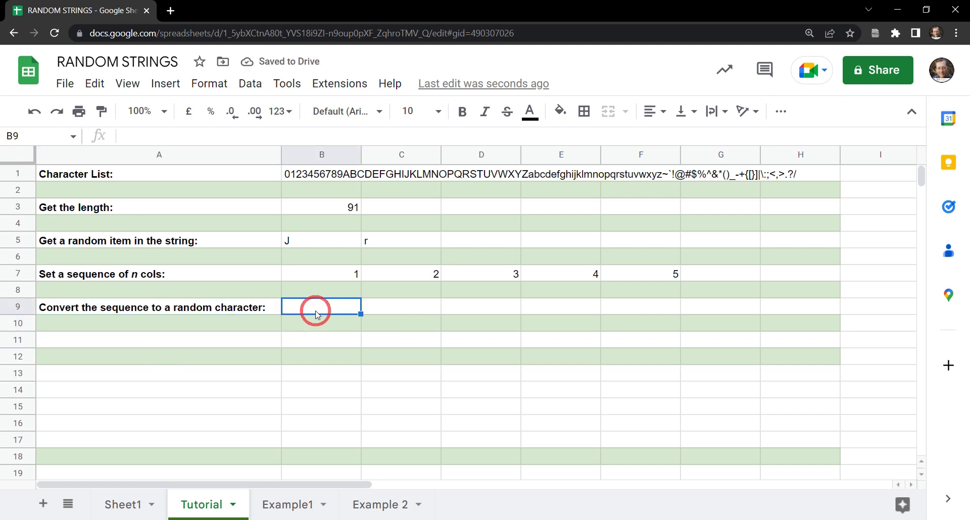
{"action": "type", "text": "=MAP"}
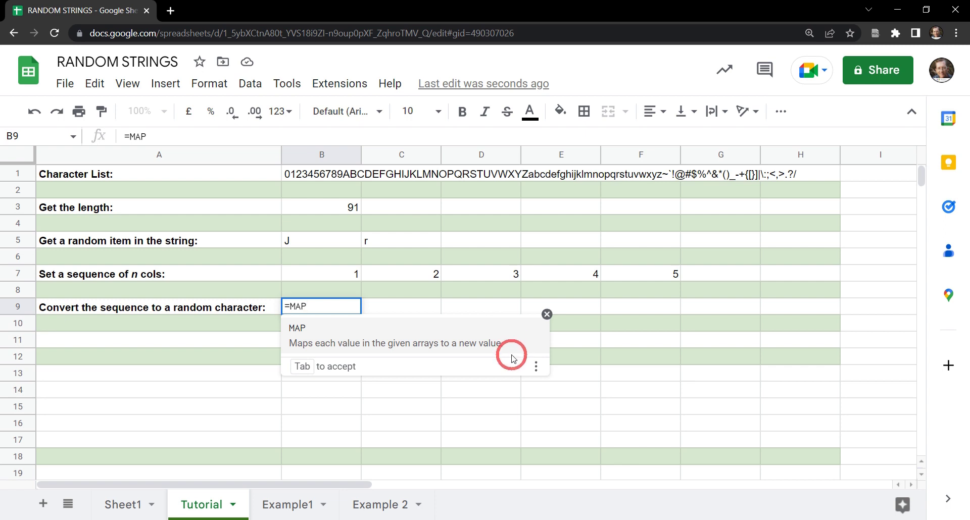
{"action": "type", "text": "("}
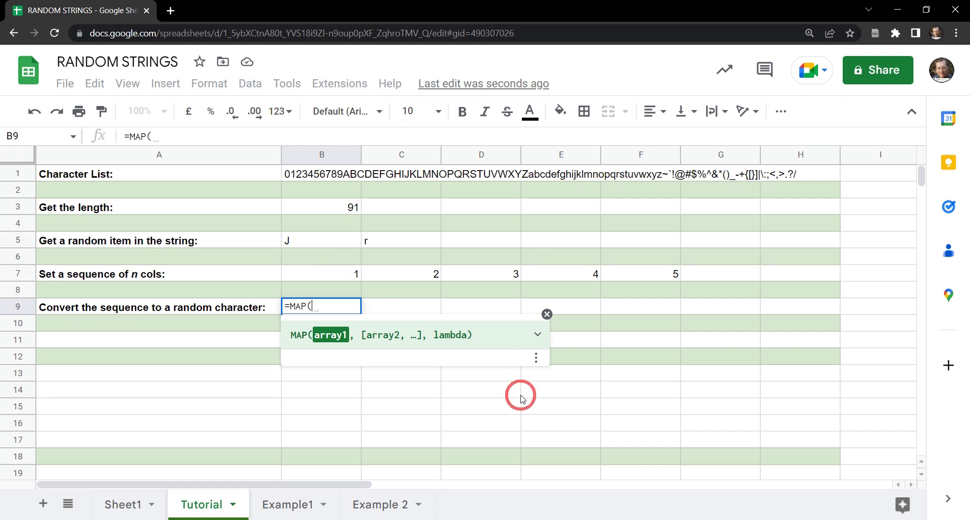
{"action": "type", "text": "SEQUE"}
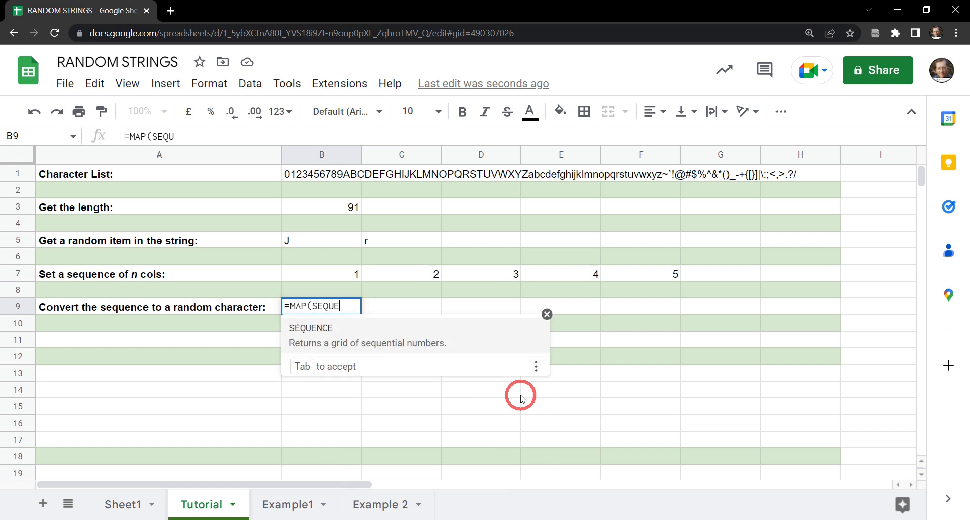
{"action": "type", "text": "NCE("}
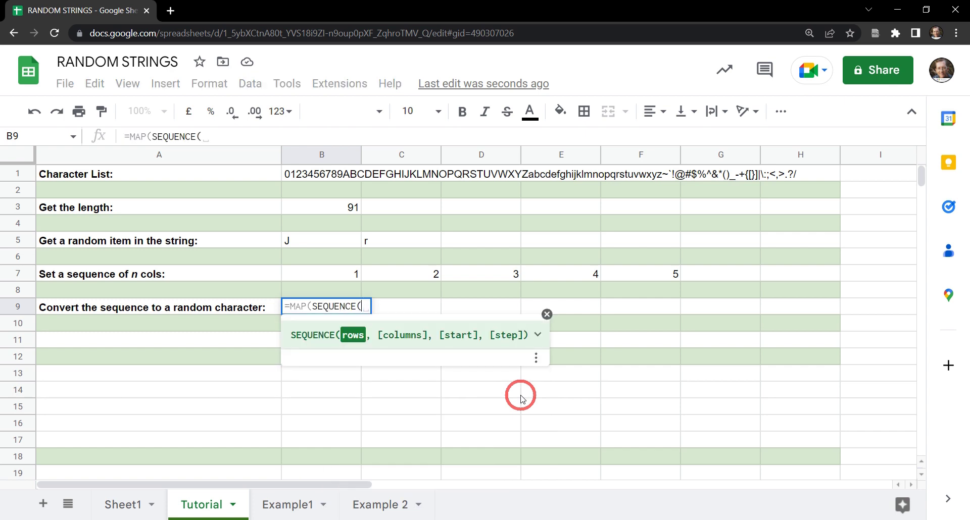
{"action": "type", "text": "1"}
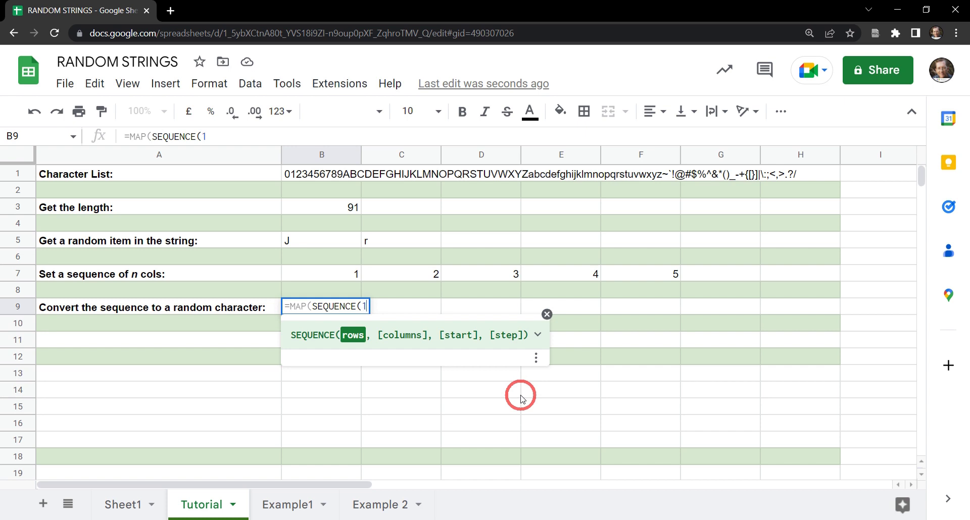
{"action": "type", "text": ","}
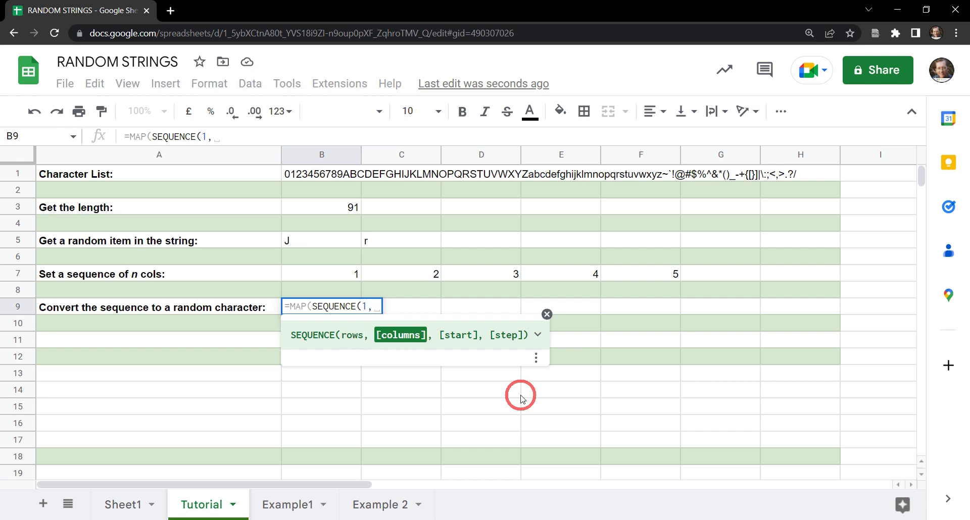
{"action": "type", "text": "5"}
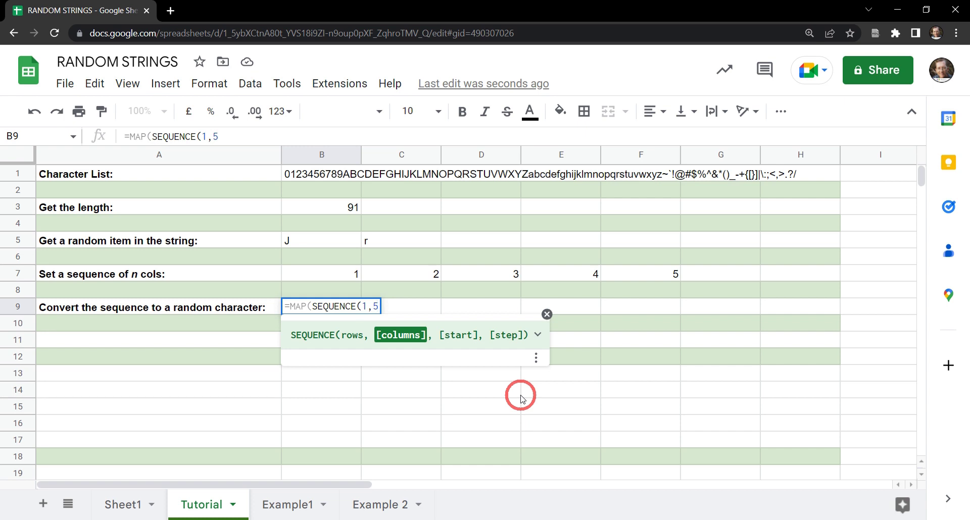
{"action": "type", "text": ")"}
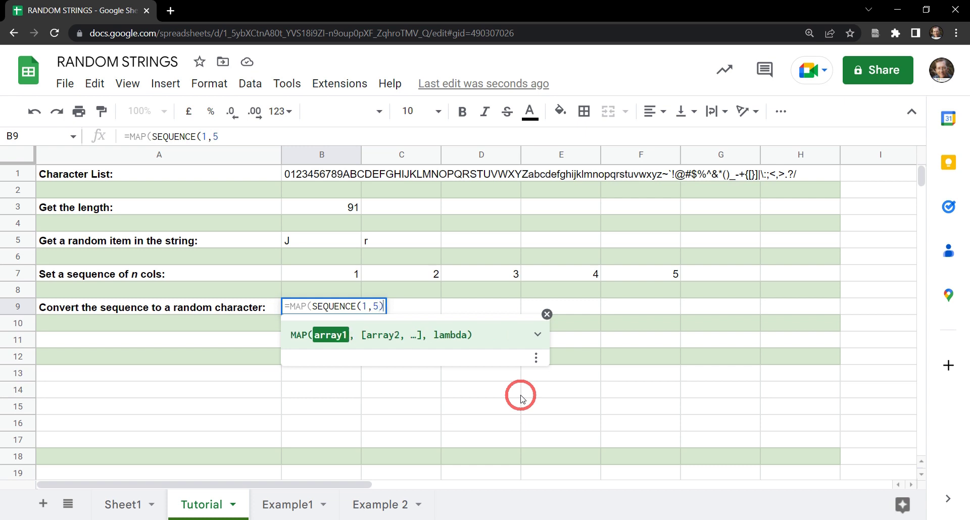
- Continue the MAP formula in cell B9 with a LAMBDA function whose parameter is named cell
{"action": "type", "text": ", LA"}
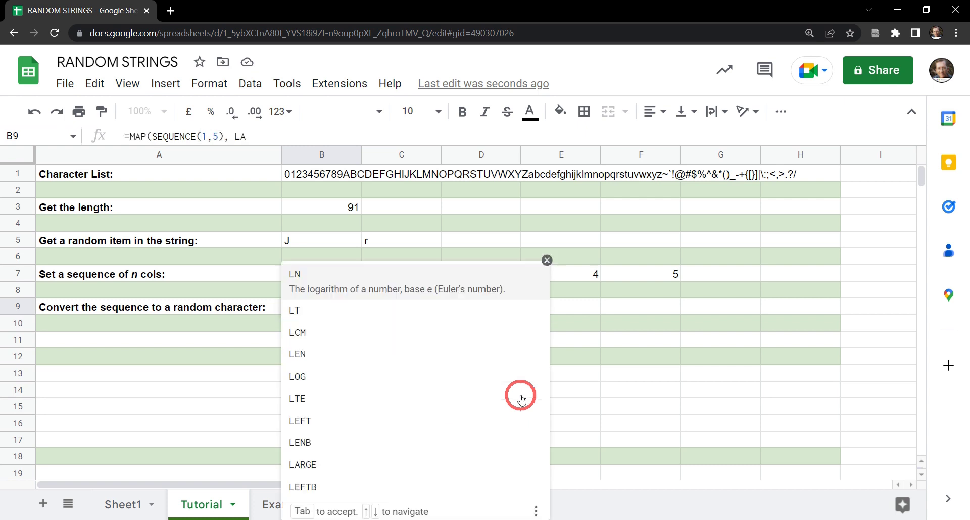
{"action": "key", "text": "BackSpace"}
{"action": "key", "text": "BackSpace"}
{"action": "type", "text": "LAMBDA"}
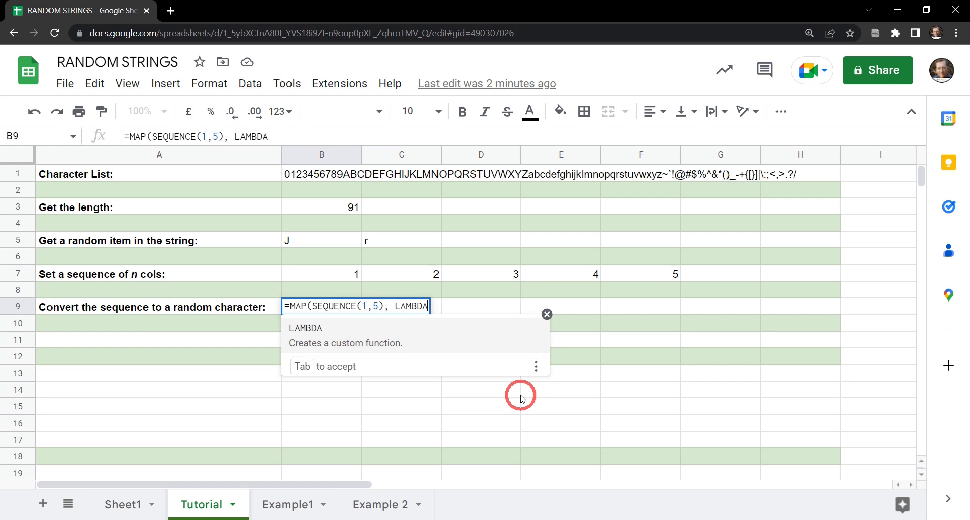
{"action": "type", "text": "("}
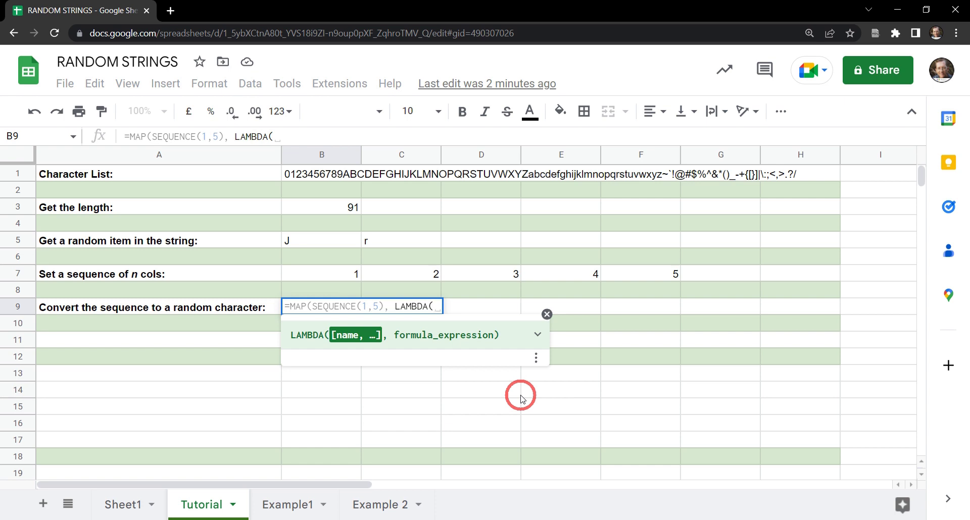
{"action": "type", "text": "cell,"}
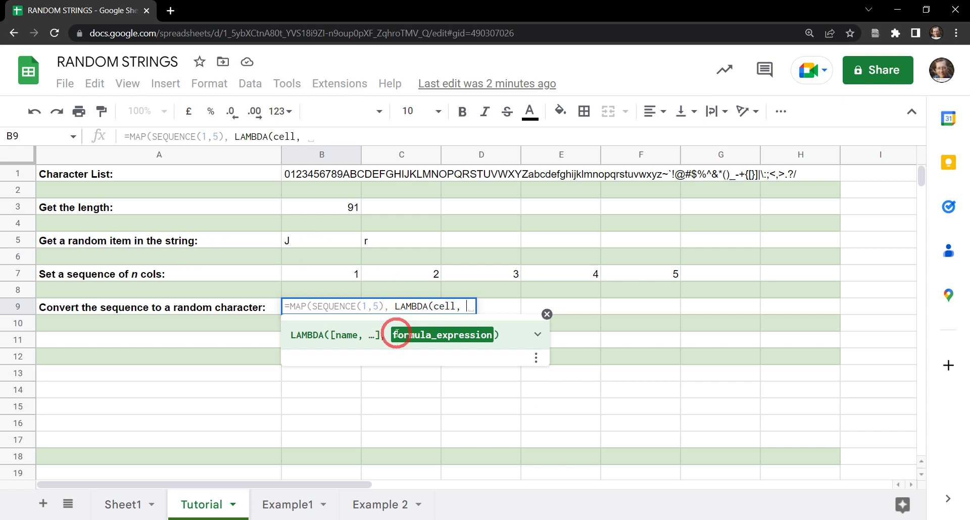
- Complete the LAMBDA in cell B9 with the expression MID(B1, RANDBETWEEN(1,91),1) and enter the formula
{"action": "type", "text": "MID"}
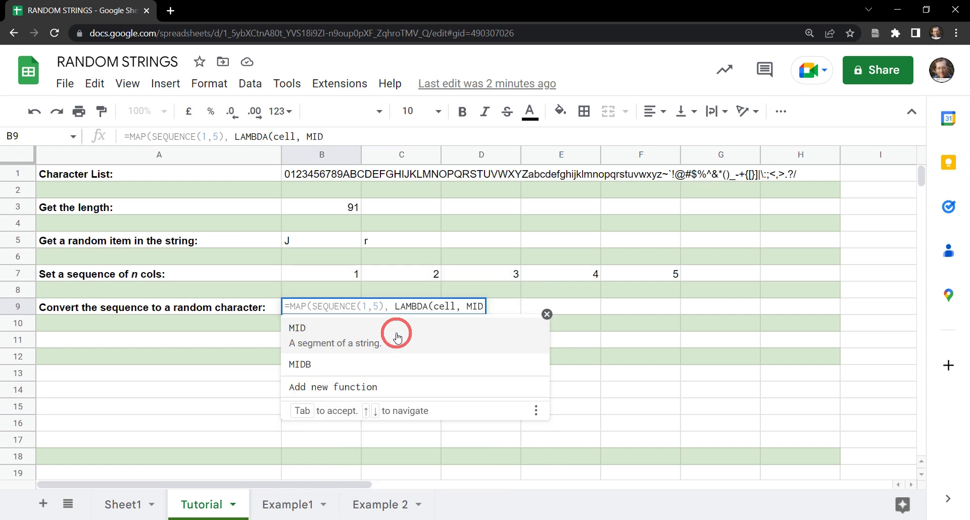
{"action": "type", "text": "(B1"}
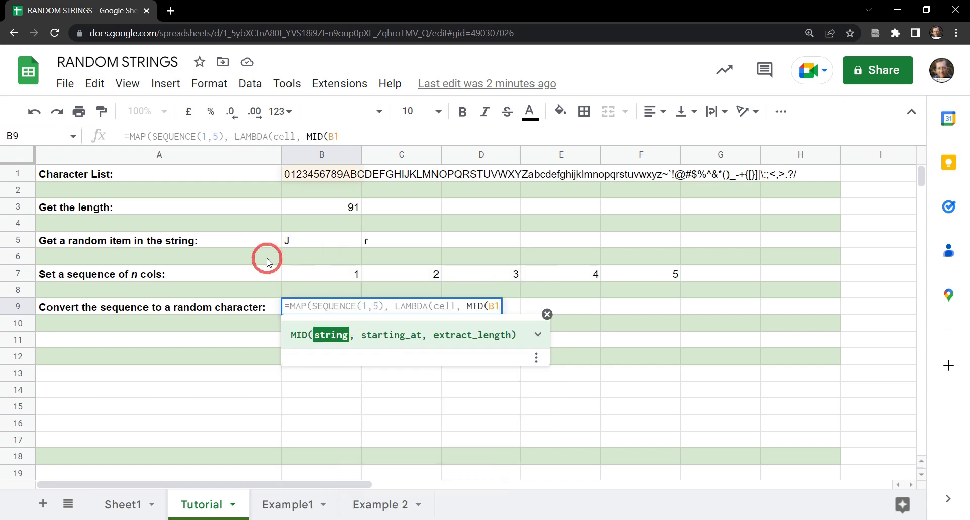
{"action": "type", "text": ", "}
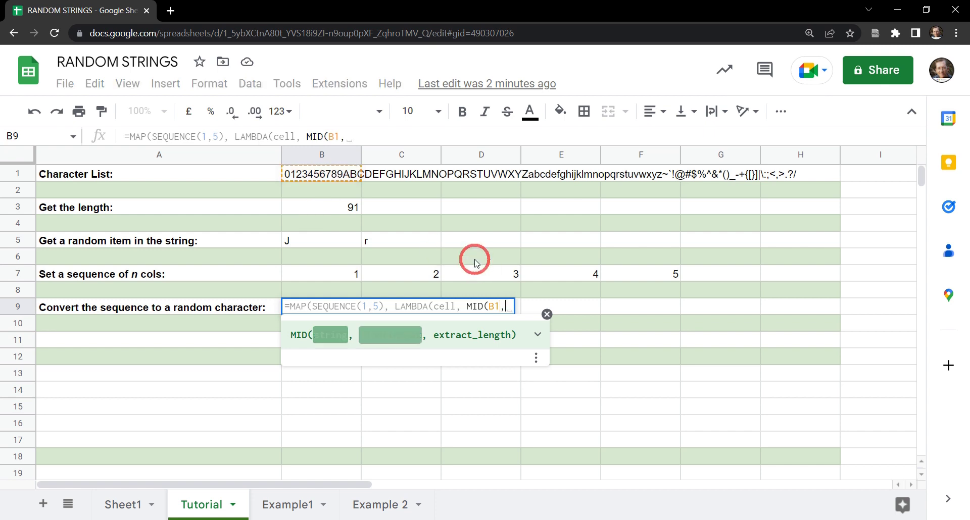
{"action": "type", "text": "R"}
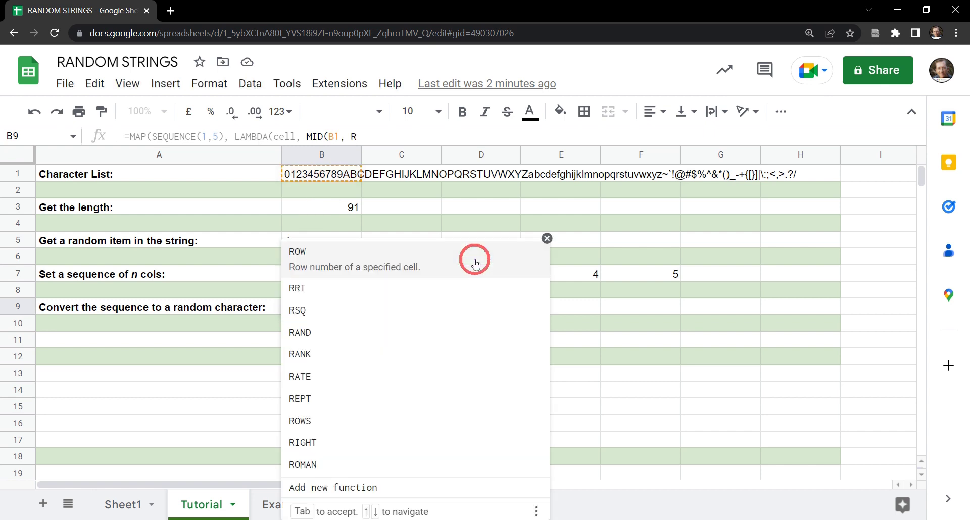
{"action": "type", "text": "ANDBE"}
{"action": "key", "text": "Tab"}
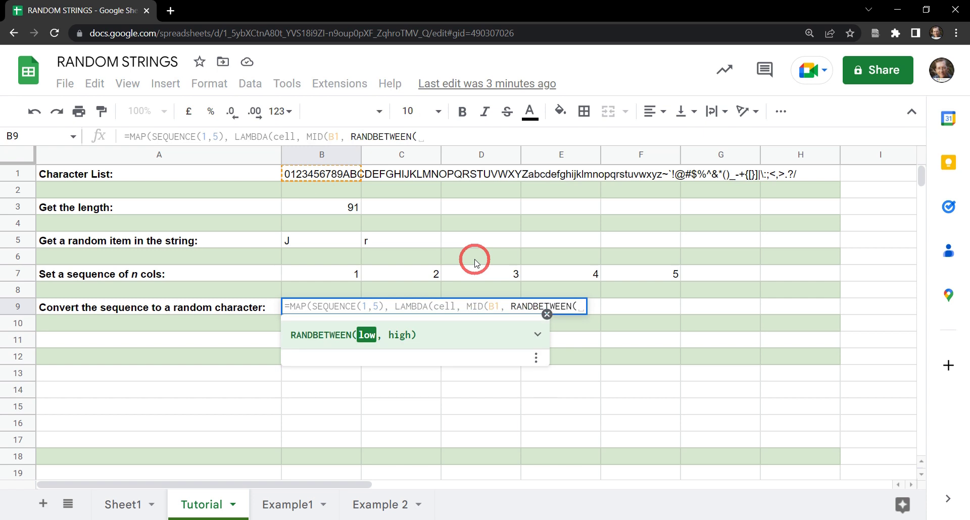
{"action": "type", "text": "1,"}
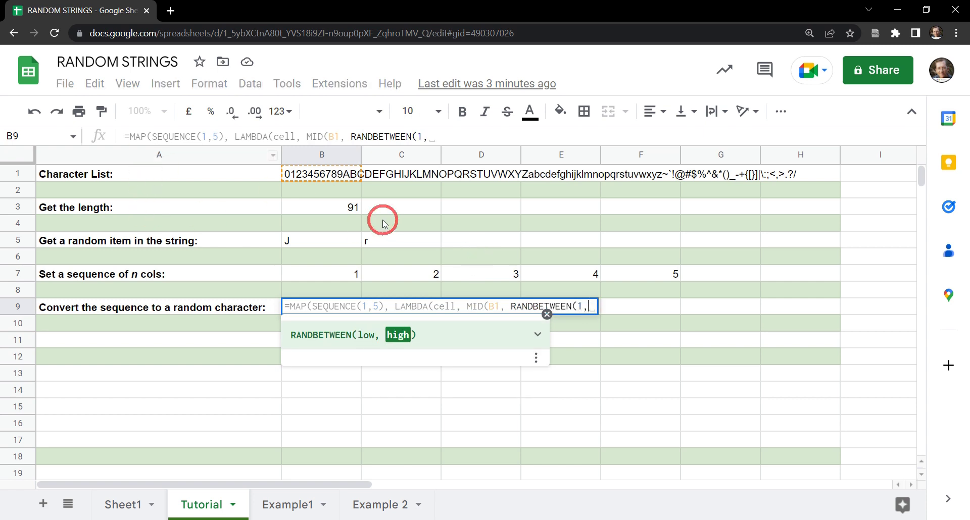
{"action": "type", "text": "91"}
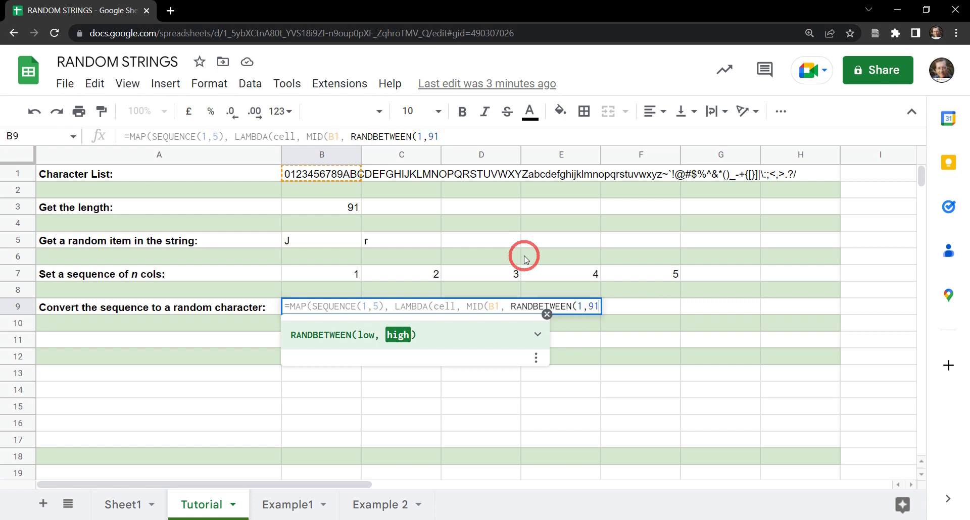
{"action": "type", "text": ")"}
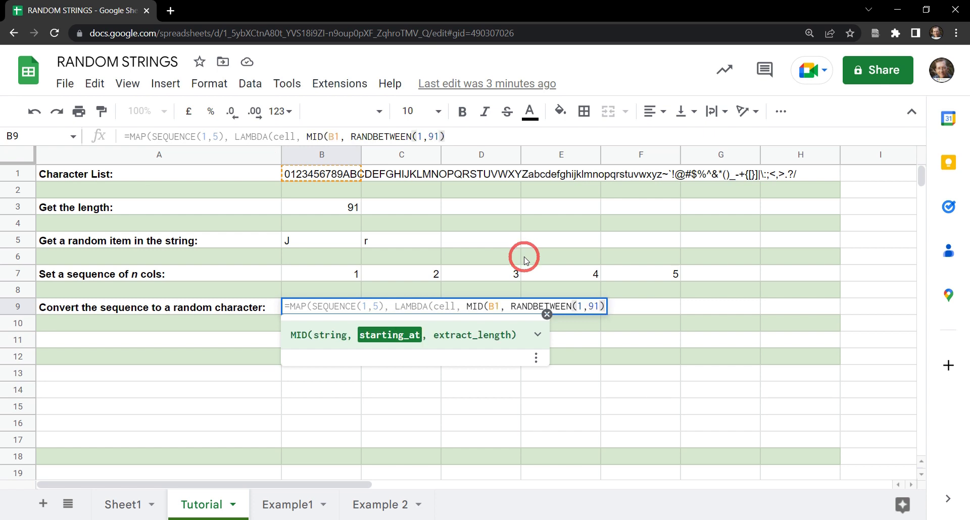
{"action": "type", "text": ","}
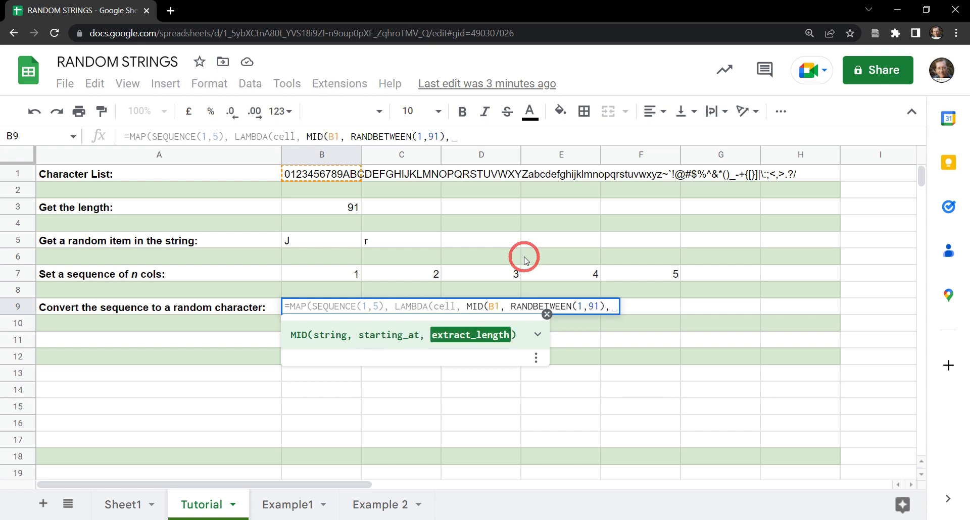
{"action": "key", "text": "BackSpace"}
{"action": "type", "text": "1)"}
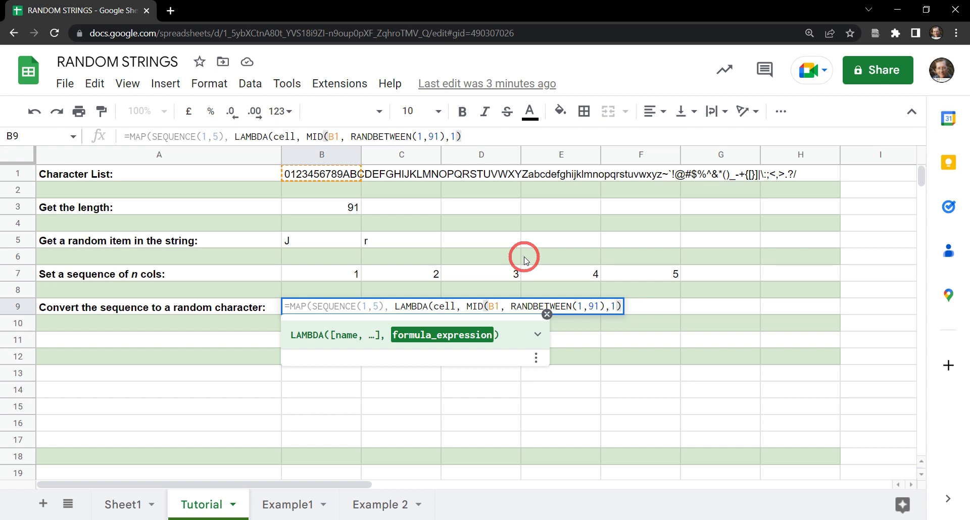
{"action": "type", "text": ")"}
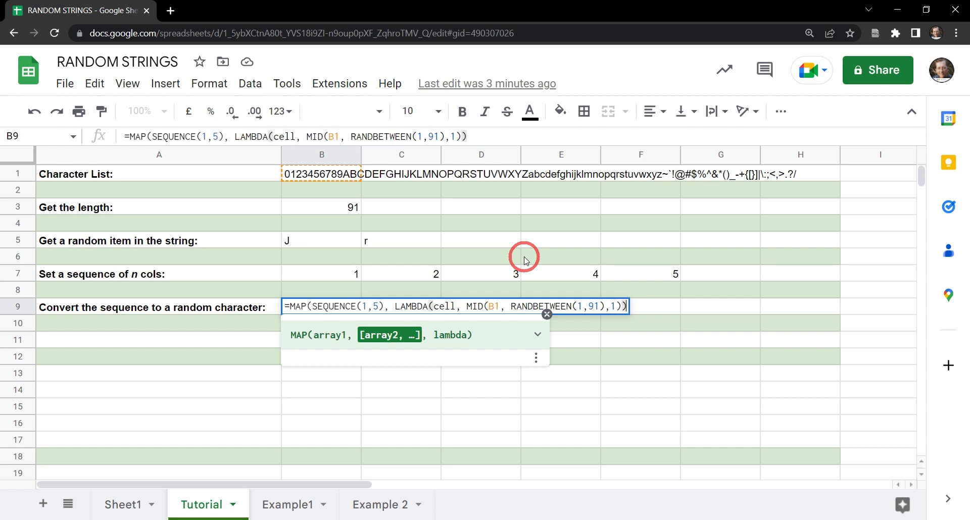
{"action": "type", "text": ")"}
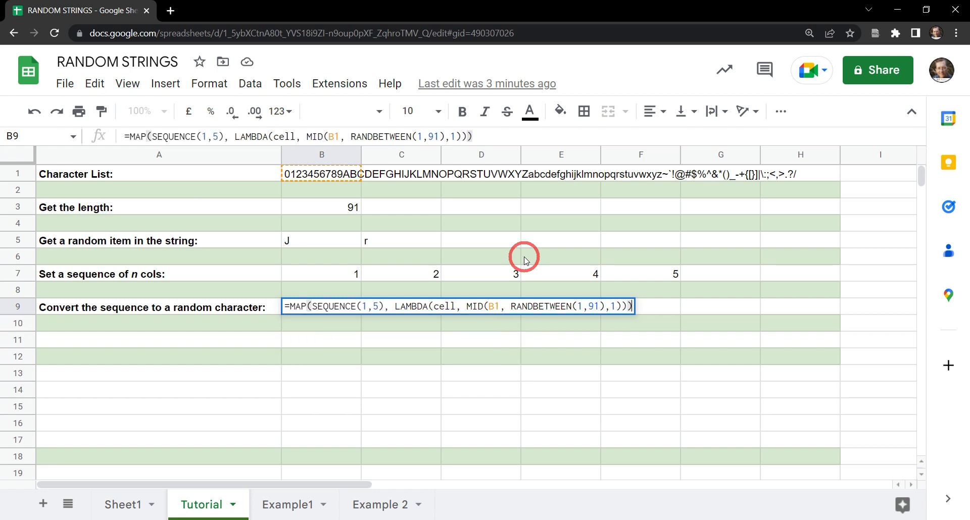
{"action": "key", "text": "Return"}
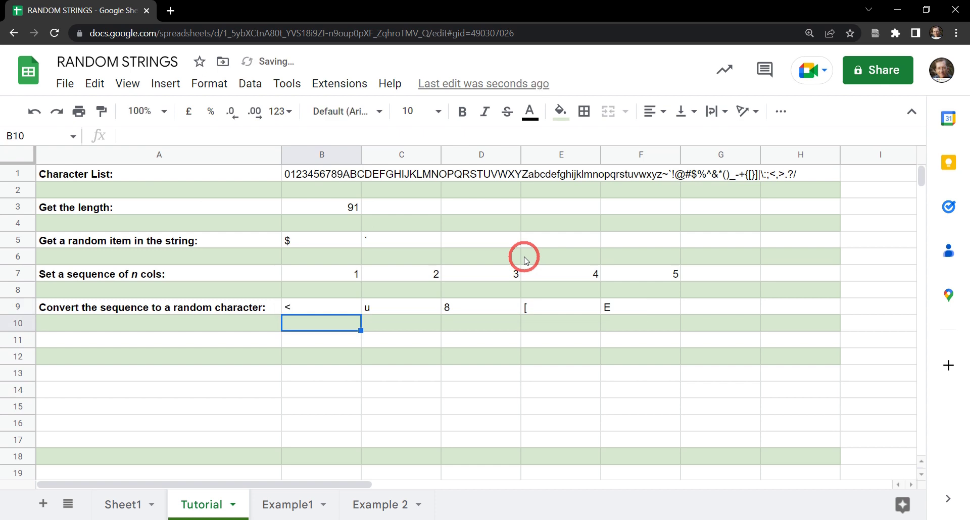
- Examine the random characters and cell contents across B9 to F9
{"action": "left_click", "coordinate": [343, 310]}
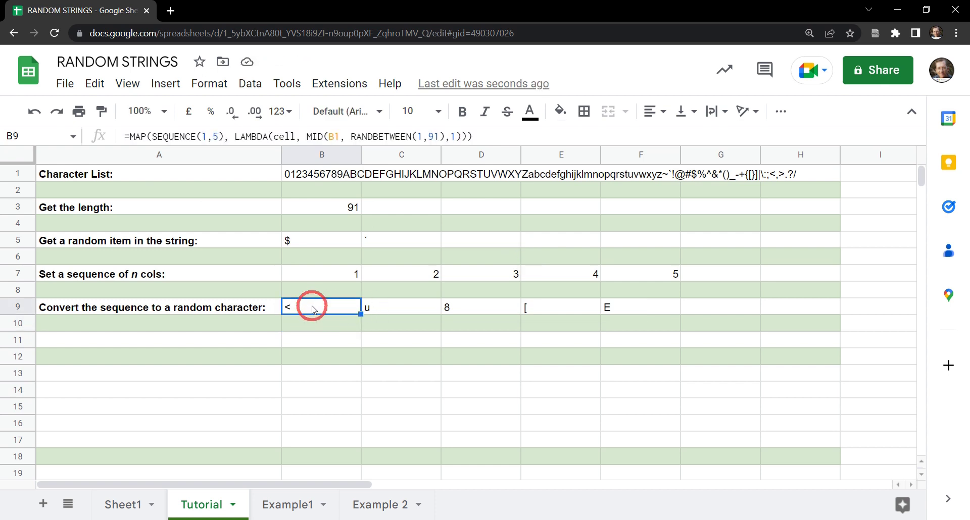
{"action": "left_click", "coordinate": [394, 308]}
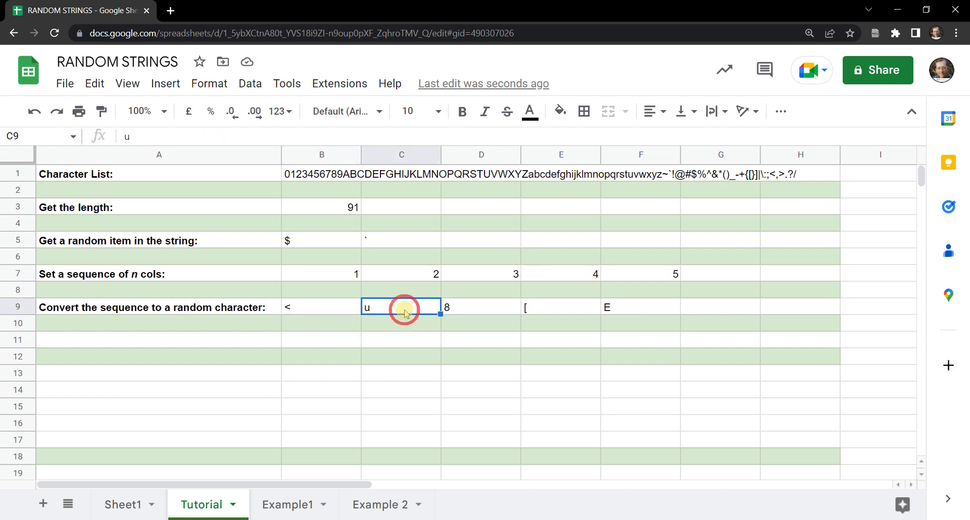
{"action": "left_click", "coordinate": [500, 308]}
{"action": "left_click", "coordinate": [533, 308]}
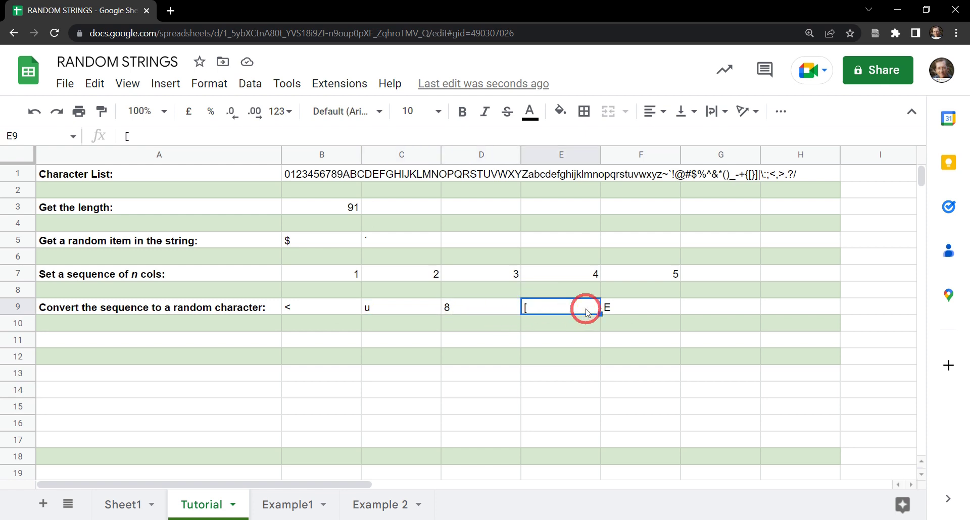
{"action": "left_click", "coordinate": [617, 308]}
{"action": "left_click", "coordinate": [317, 310]}
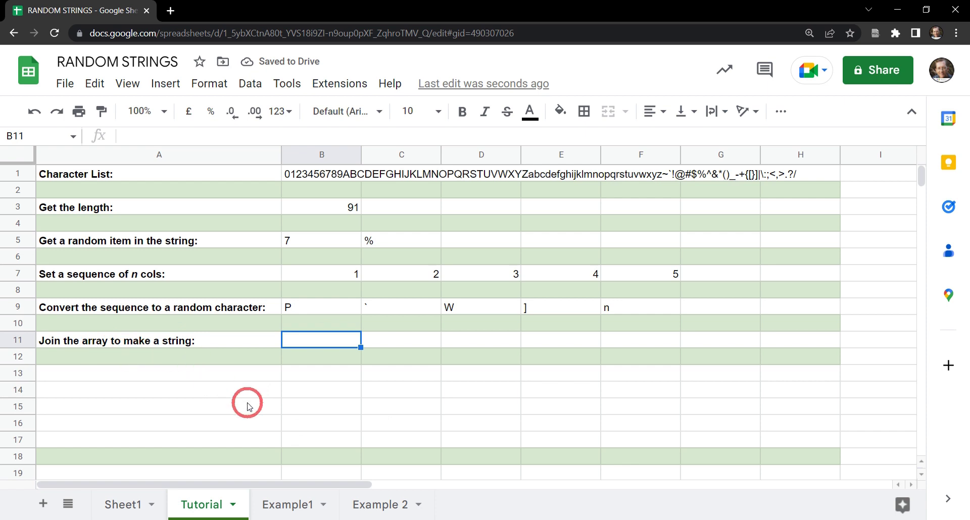
- Copy the MAP formula from cell B9 into cell B11 as =MAP(SEQUENCE(1,5), LAMBDA(cell, MID(B1, RANDBETWEEN(1,91),1)))
{"action": "left_click", "coordinate": [339, 309]}
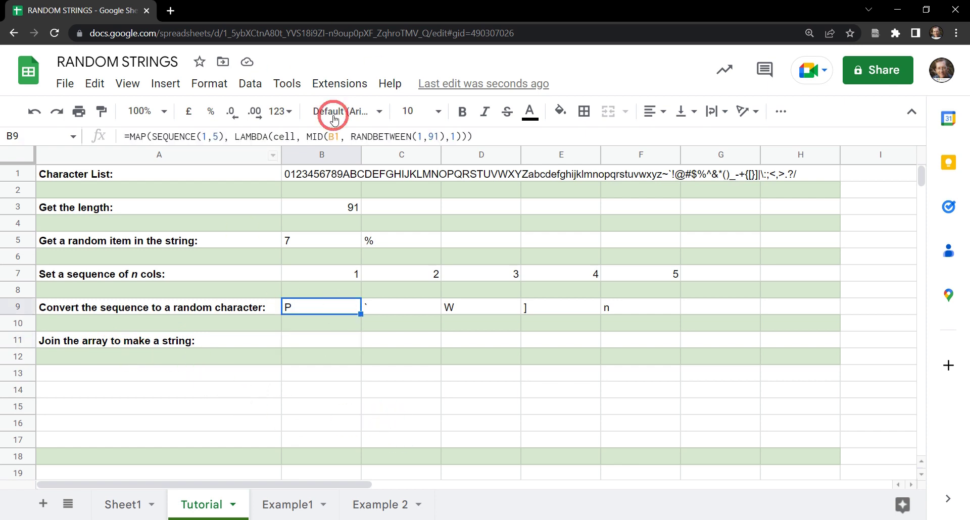
{"action": "left_click_drag", "start_coordinate": [481, 136], "coordinate": [131, 136]}
{"action": "key", "text": "ctrl+c"}
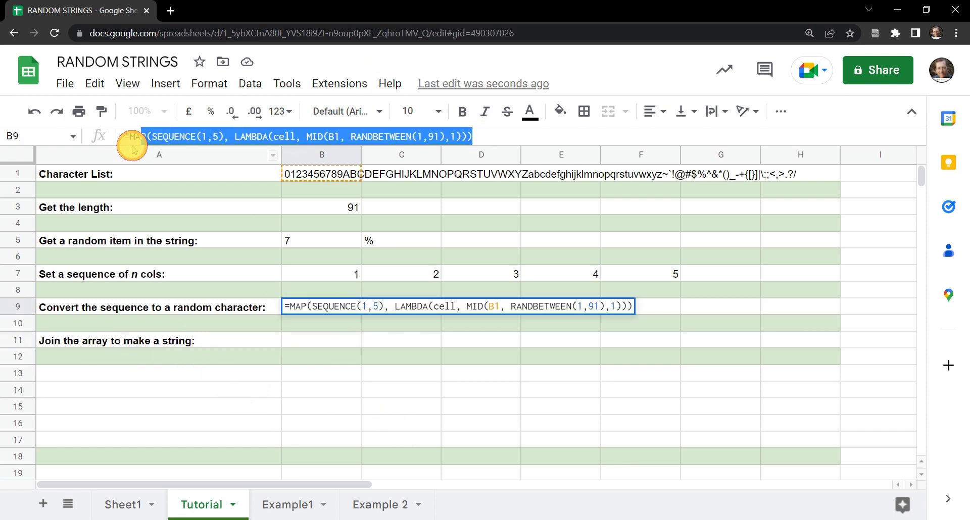
{"action": "key", "text": "Tab"}
{"action": "left_click", "coordinate": [323, 337]}
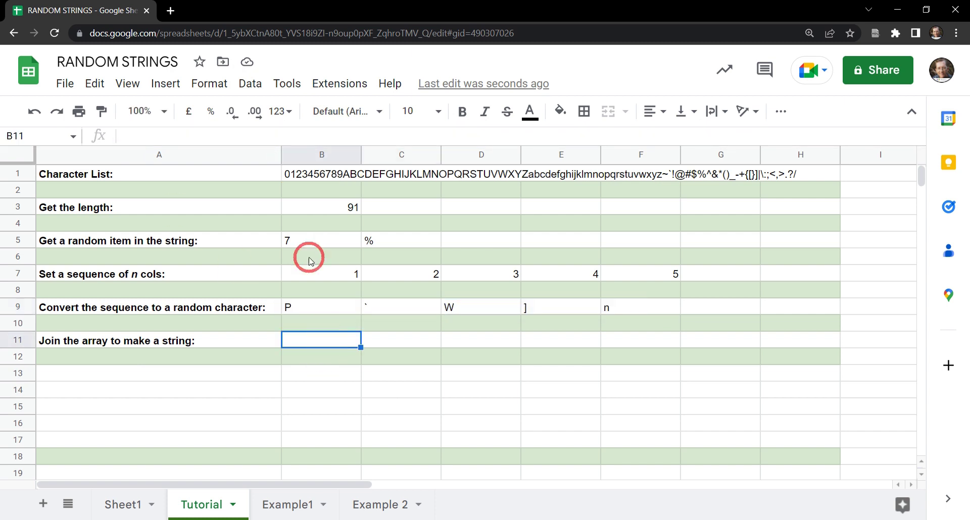
{"action": "key", "text": "Return"}
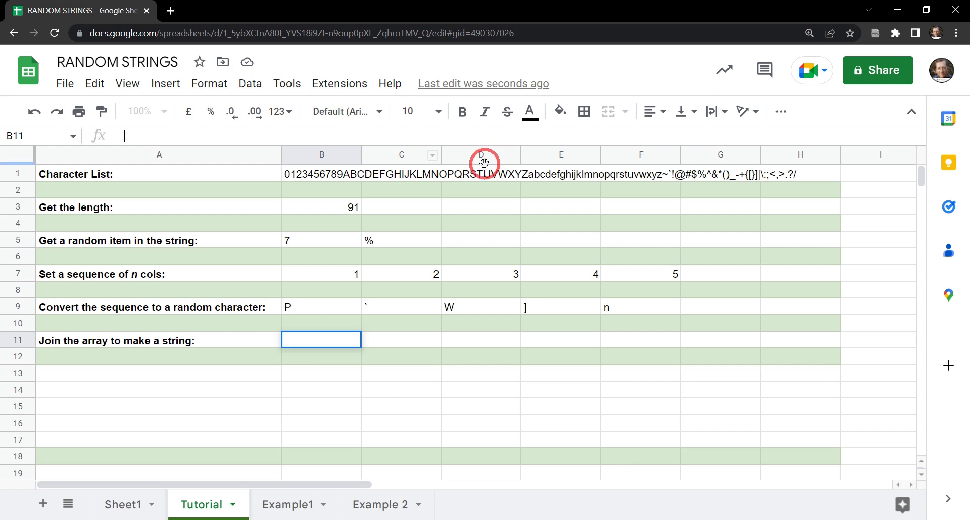
{"action": "key", "text": "ctrl+v"}
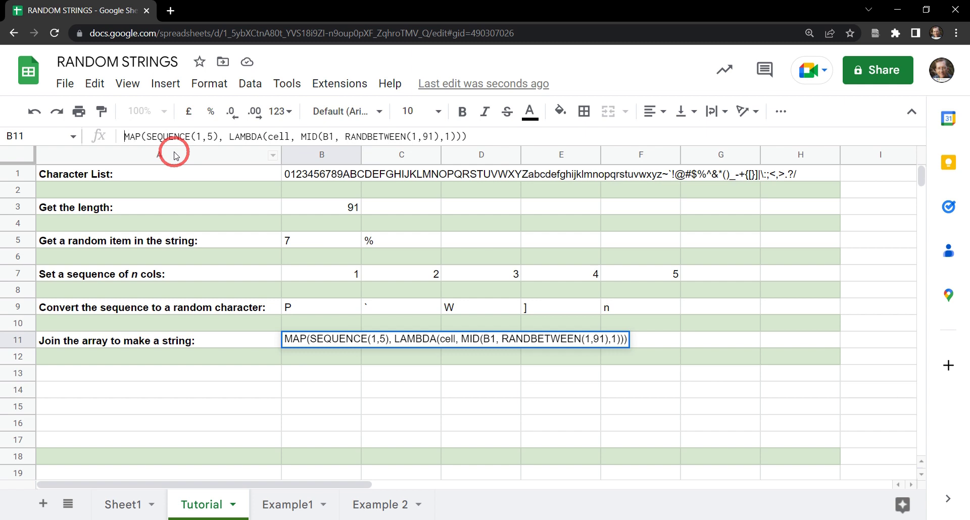
{"action": "type", "text": "="}
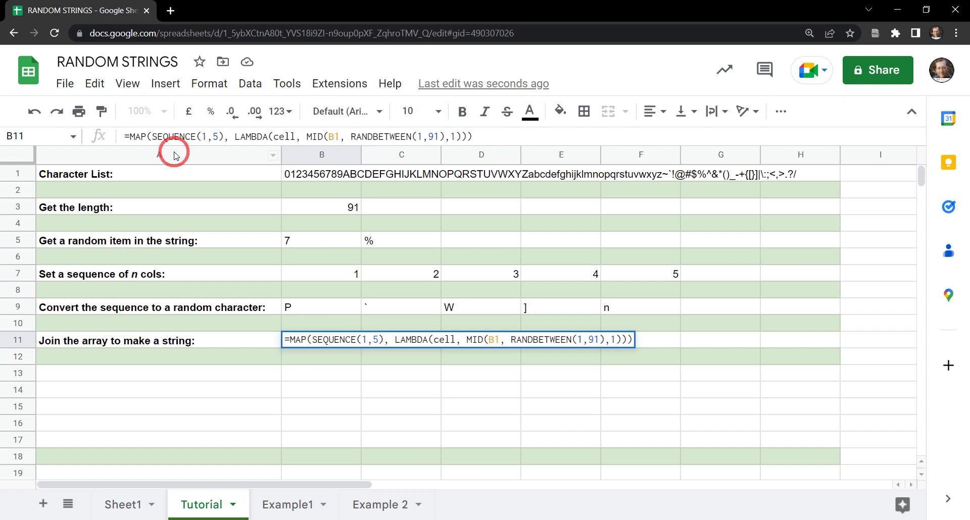
- Wrap the MAP formula in cell B11 in a JOIN function with an empty string "" as delimiter and enter it
{"action": "type", "text": "JOIN("}
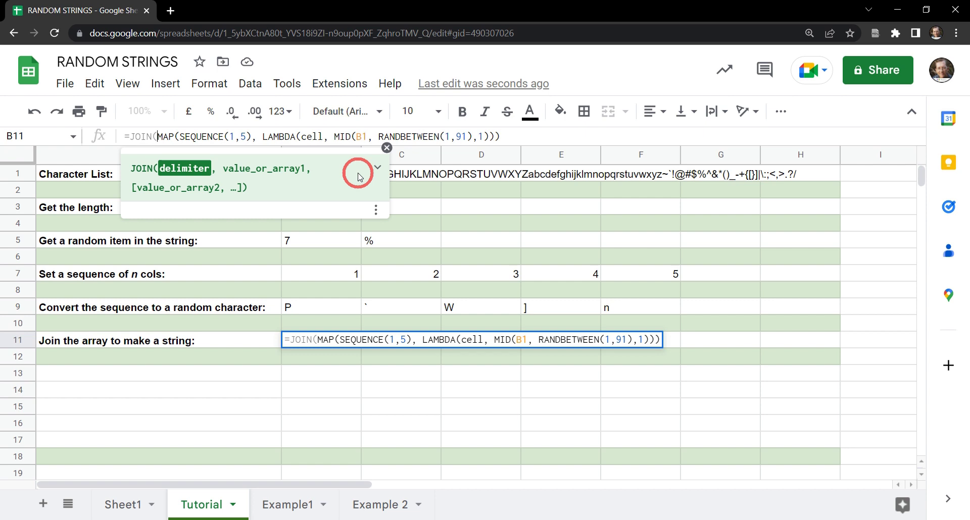
{"action": "type", "text": "\"\""}
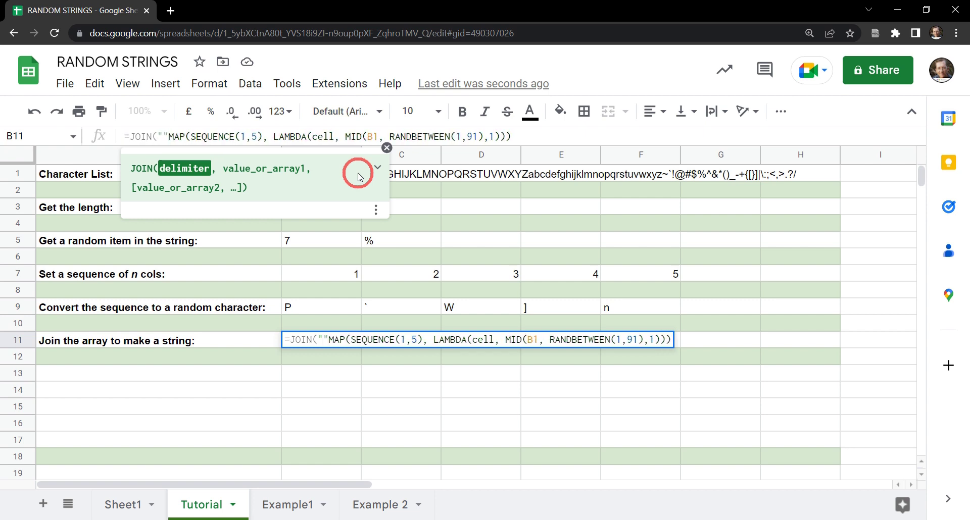
{"action": "type", "text": ","}
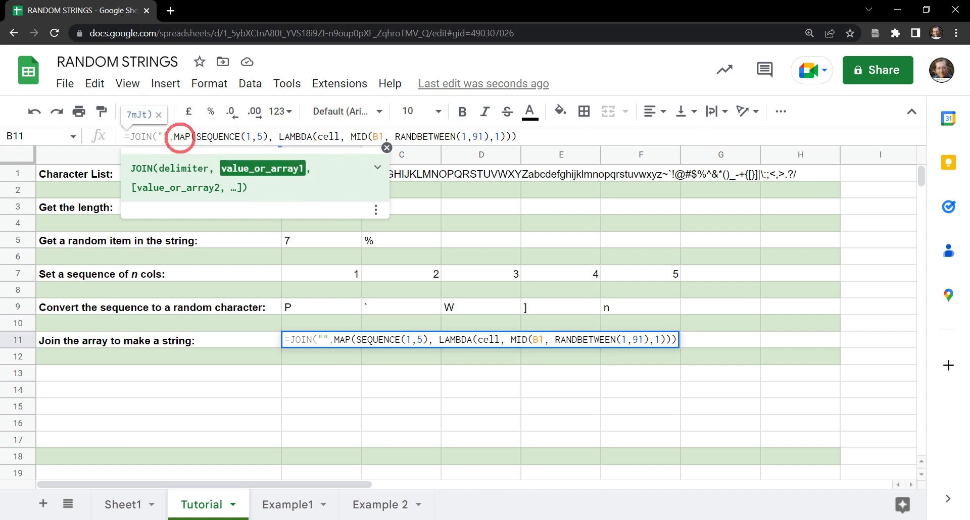
{"action": "left_click", "coordinate": [554, 134]}
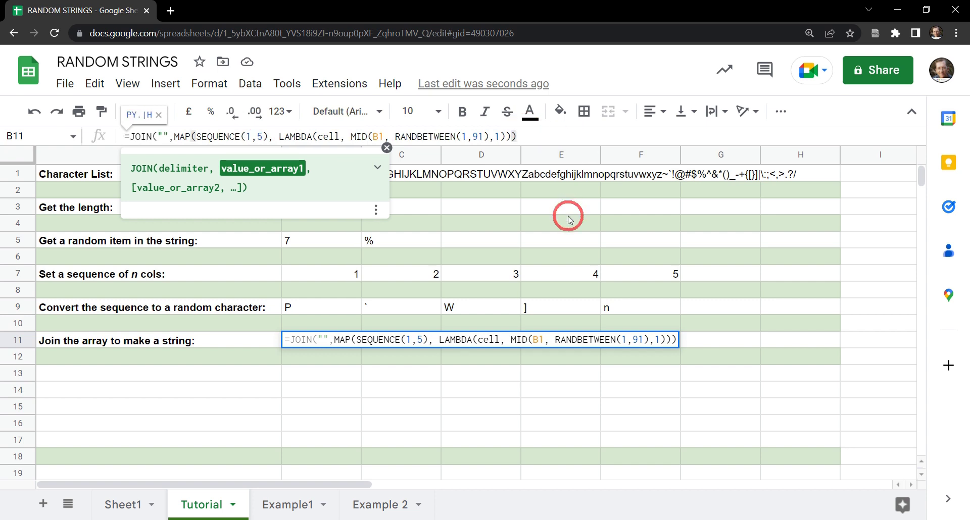
{"action": "type", "text": ")"}
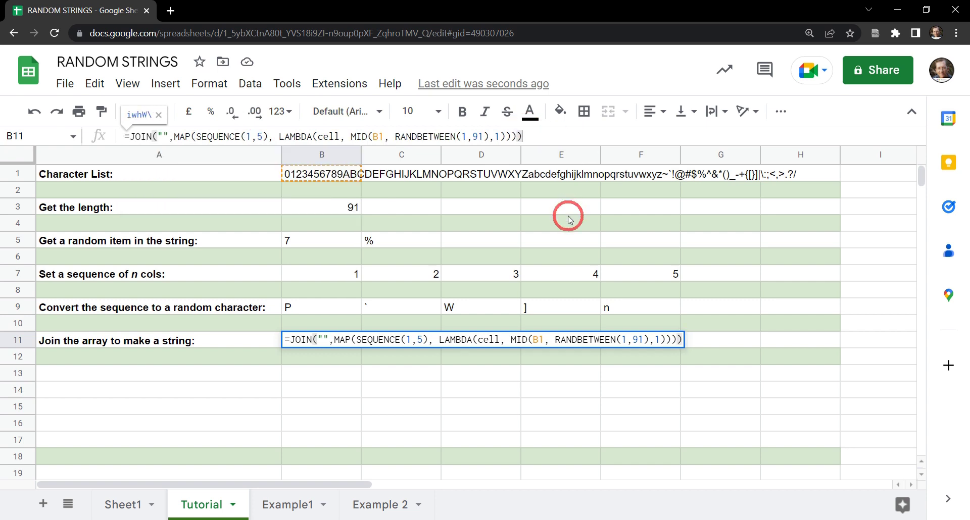
{"action": "key", "text": "Return"}
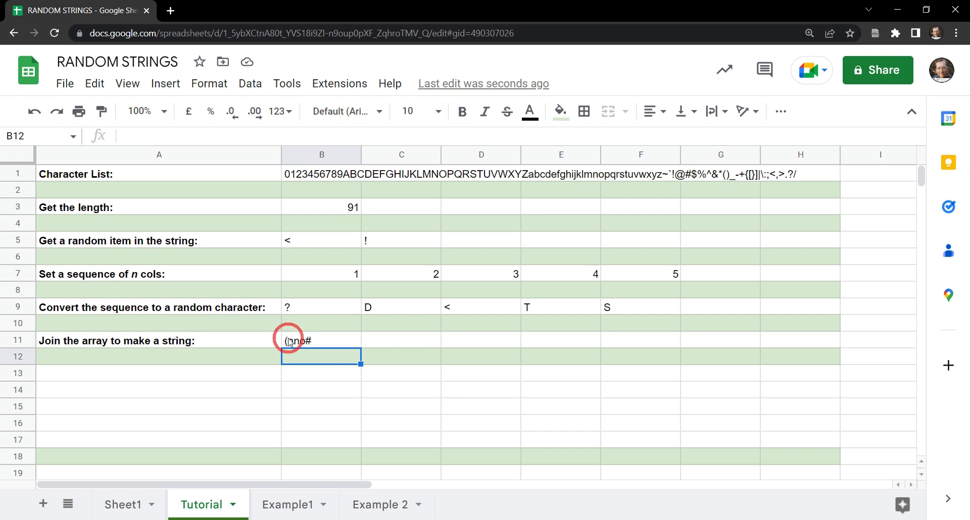
- Set the number of SEQUENCE columns in the cell B11 formula to 10
{"action": "left_click", "coordinate": [314, 341]}
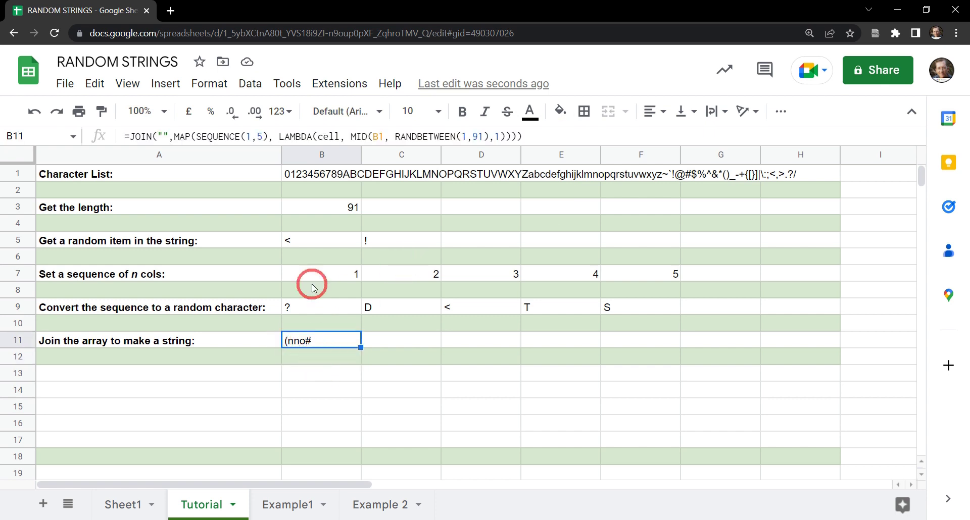
{"action": "left_click", "coordinate": [262, 135]}
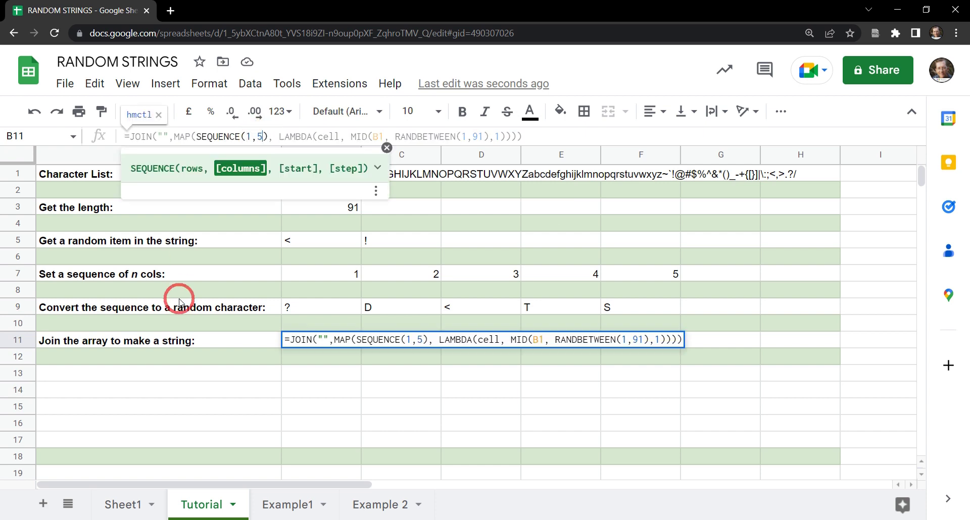
{"action": "key", "text": "BackSpace"}
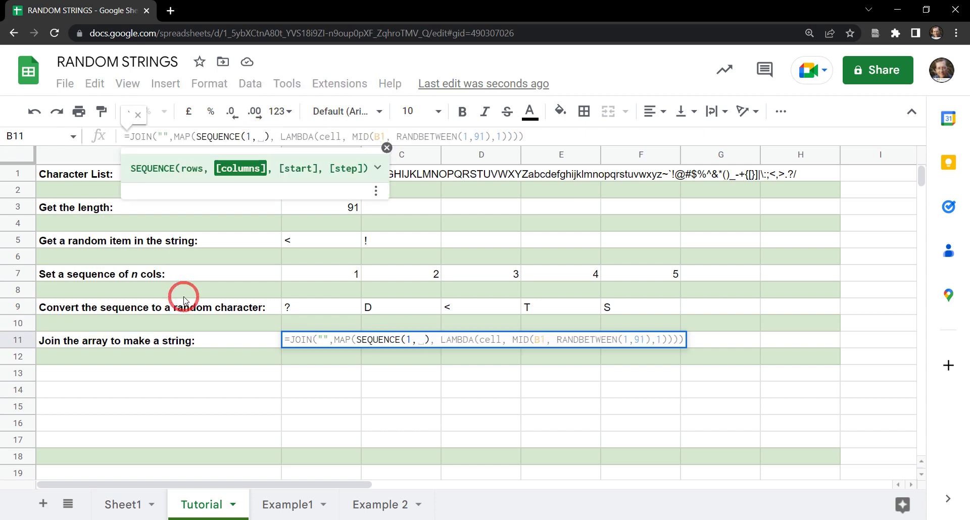
{"action": "type", "text": "10"}
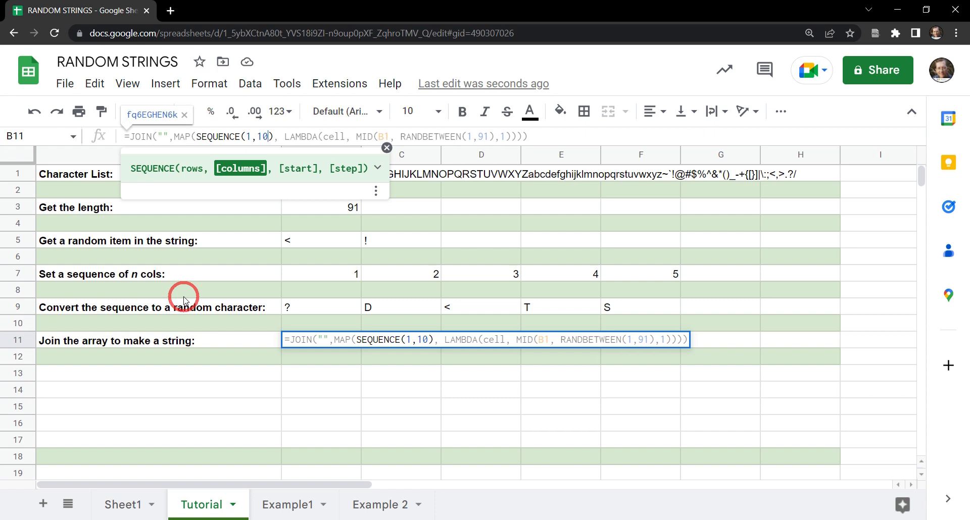
{"action": "key", "text": "Return"}
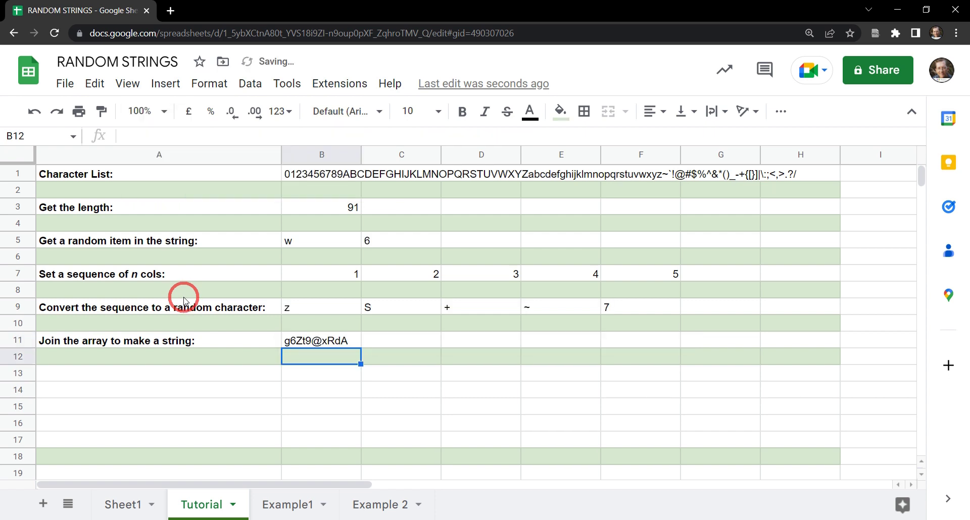
{"action": "left_click", "coordinate": [328, 343]}
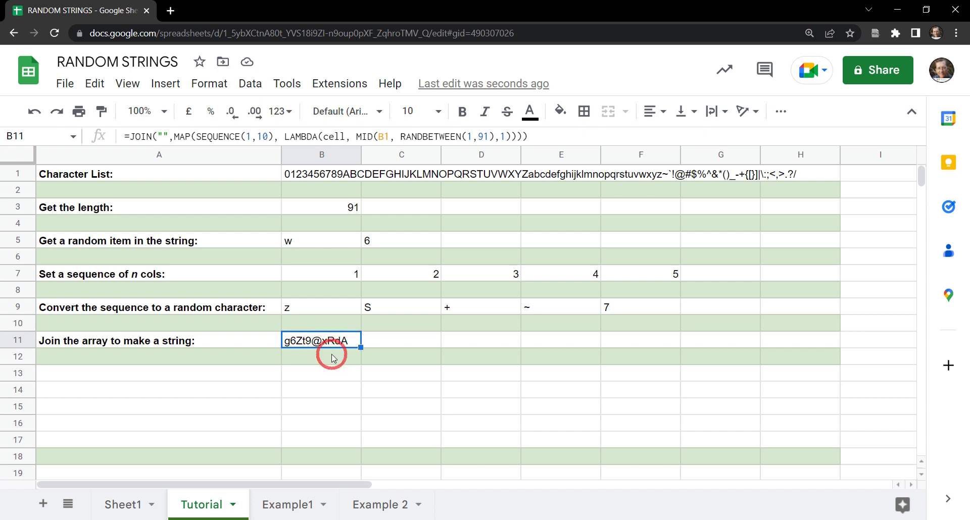
- Examine the generated Email and Password columns on the Example 2 sheet
{"action": "left_click", "coordinate": [301, 505]}
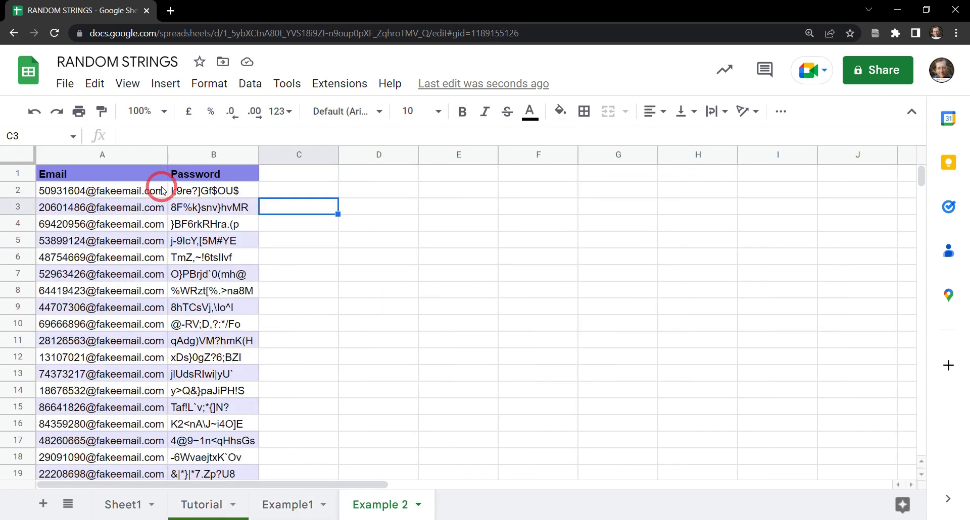
{"action": "scroll", "coordinate": [204, 243], "scroll_direction": "down", "scroll_amount": 6}
{"action": "scroll", "coordinate": [199, 313], "scroll_direction": "up", "scroll_amount": 6}
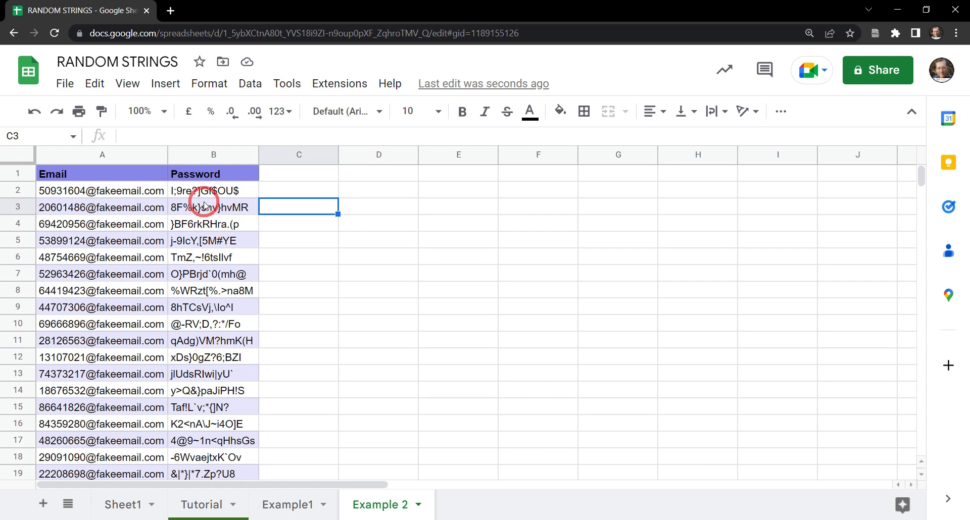
{"action": "scroll", "coordinate": [225, 352], "scroll_direction": "down", "scroll_amount": 2}
{"action": "scroll", "coordinate": [225, 349], "scroll_direction": "down", "scroll_amount": 2}
{"action": "scroll", "coordinate": [229, 283], "scroll_direction": "up", "scroll_amount": 5}
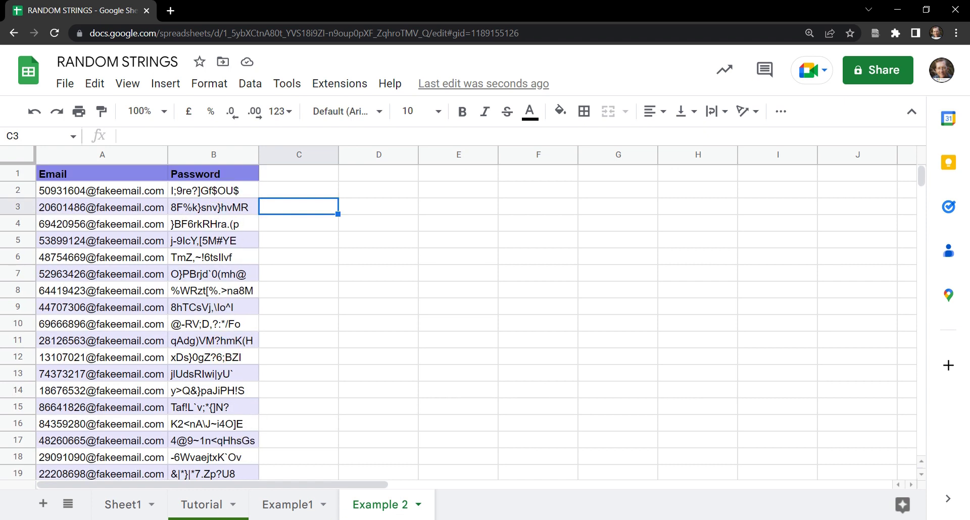
- Return to the Tutorial sheet, label cell A13 "Make an array or random strings:" and begin cell B13 with =MAKEARRAY(5,2,
{"action": "left_click", "coordinate": [245, 511]}
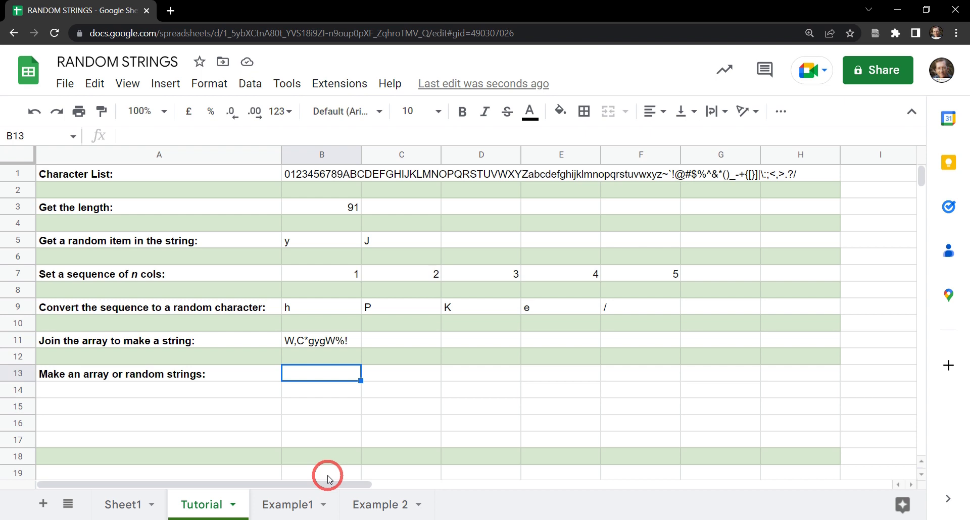
{"action": "type", "text": "="}
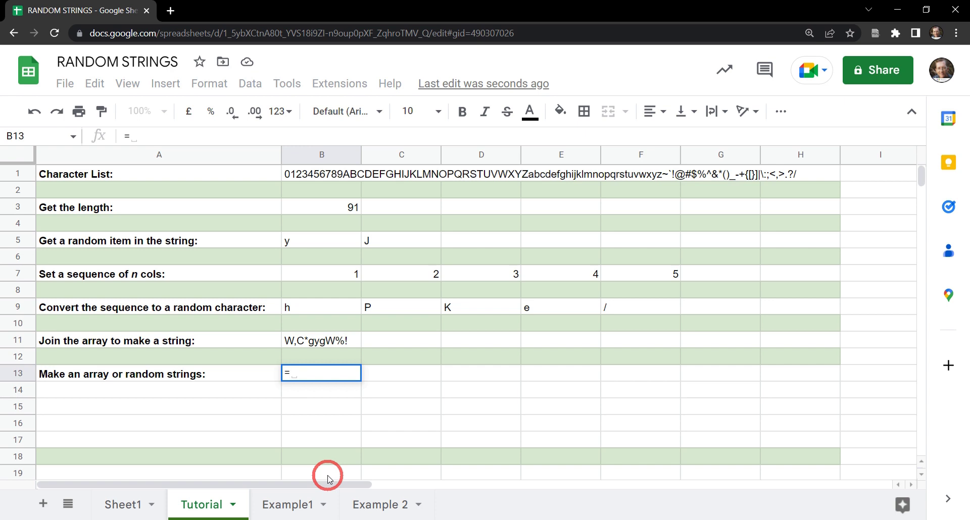
{"action": "type", "text": "MAKEARRAY"}
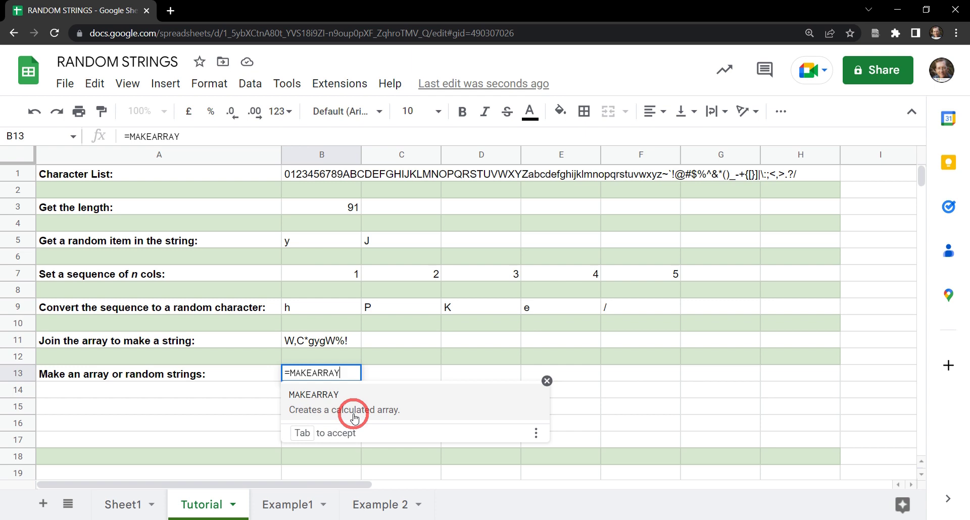
{"action": "left_click", "coordinate": [354, 418]}
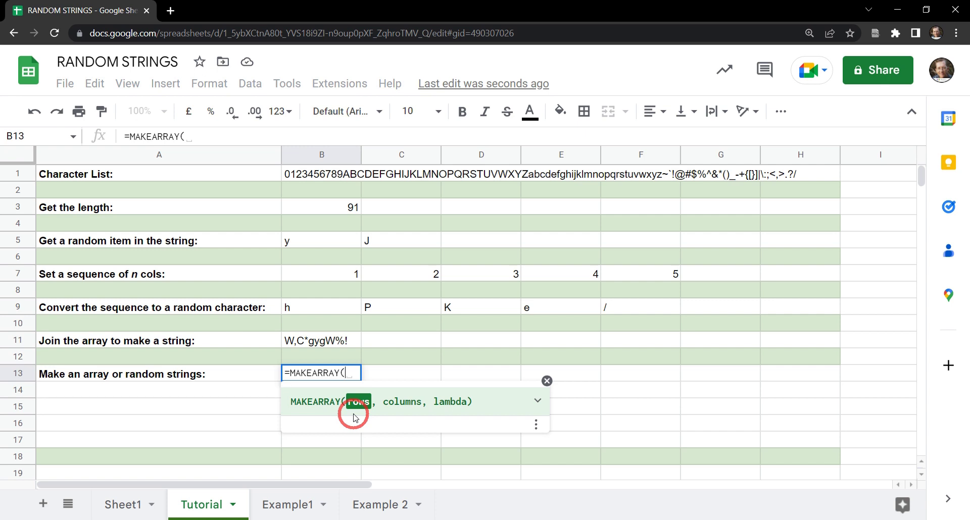
{"action": "type", "text": "5"}
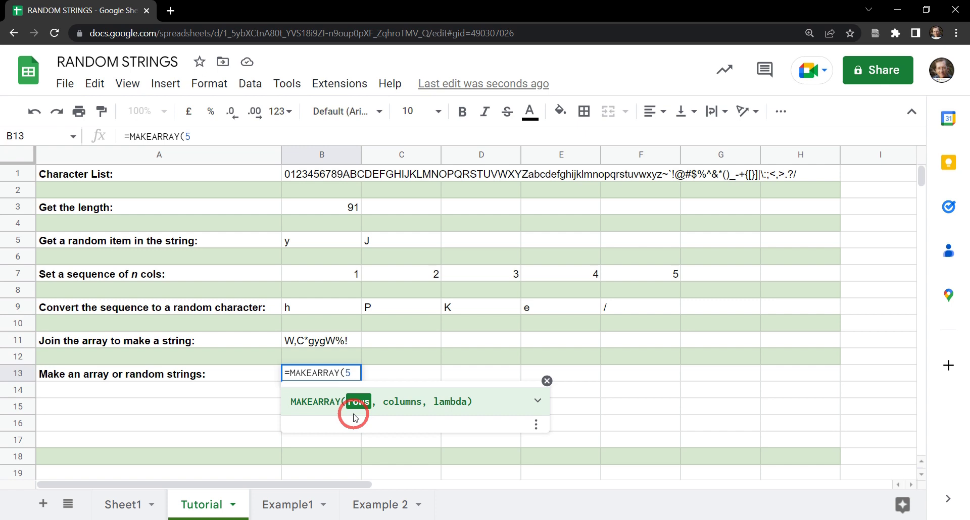
{"action": "type", "text": ","}
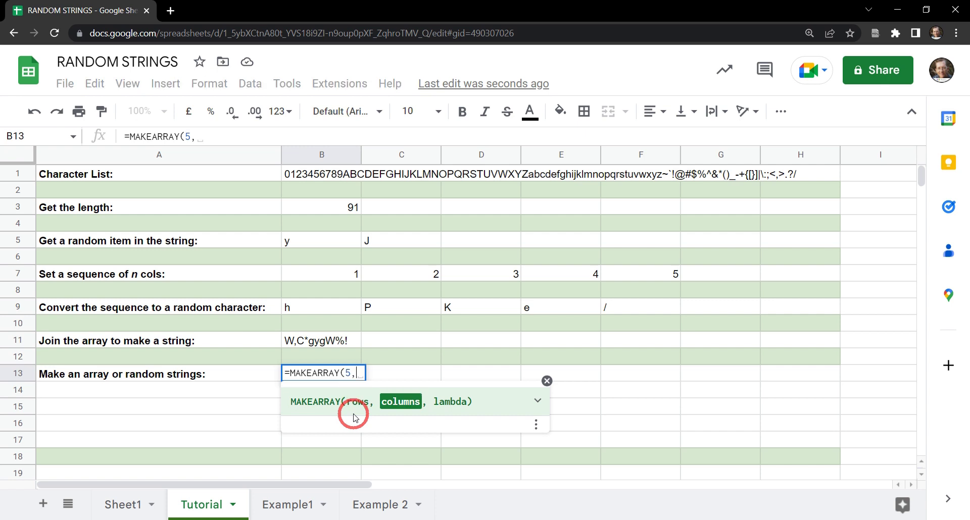
{"action": "key", "text": "BackSpace"}
{"action": "type", "text": "2"}
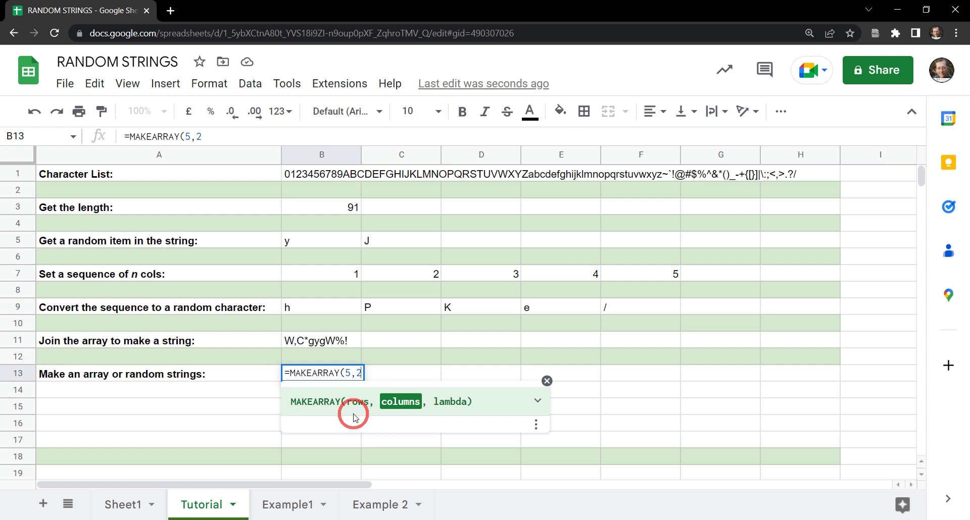
{"action": "type", "text": ","}
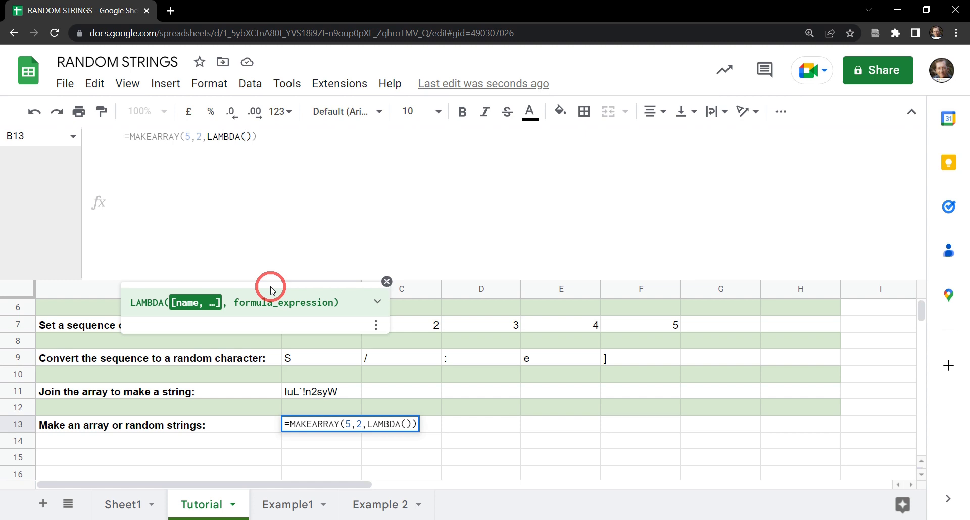
- Add a LAMBDA to the MAKEARRAY formula in cell B13 with parameters row_index and columnn_index on separate lines
{"action": "key", "text": "ctrl+Return"}
{"action": "key", "text": "ctrl+Return"}
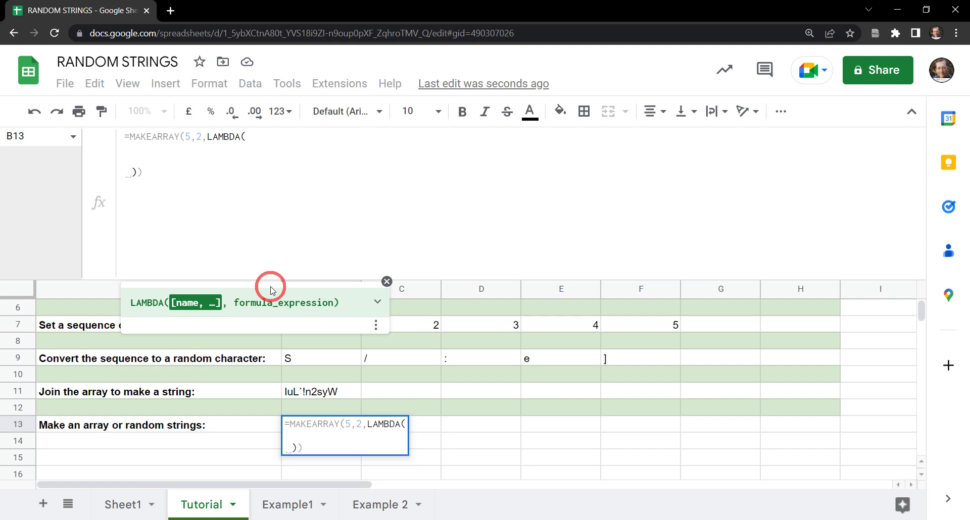
{"action": "key", "text": "Up"}
{"action": "type", "text": "RIe"}
{"action": "key", "text": "BackSpace"}
{"action": "key", "text": "BackSpace"}
{"action": "key", "text": "BackSpace"}
{"action": "type", "text": "row_index,"}
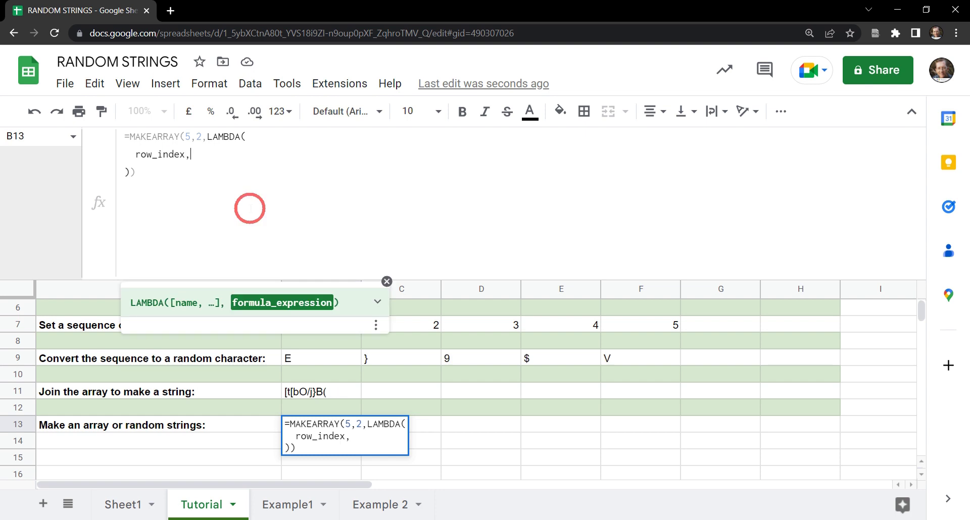
{"action": "key", "text": "ctrl+Return"}
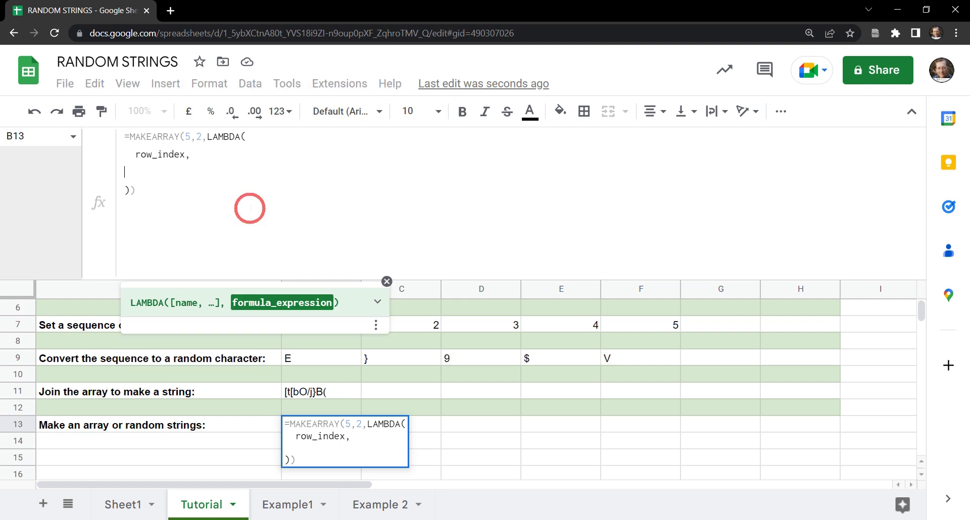
{"action": "type", "text": "columnn_inde"}
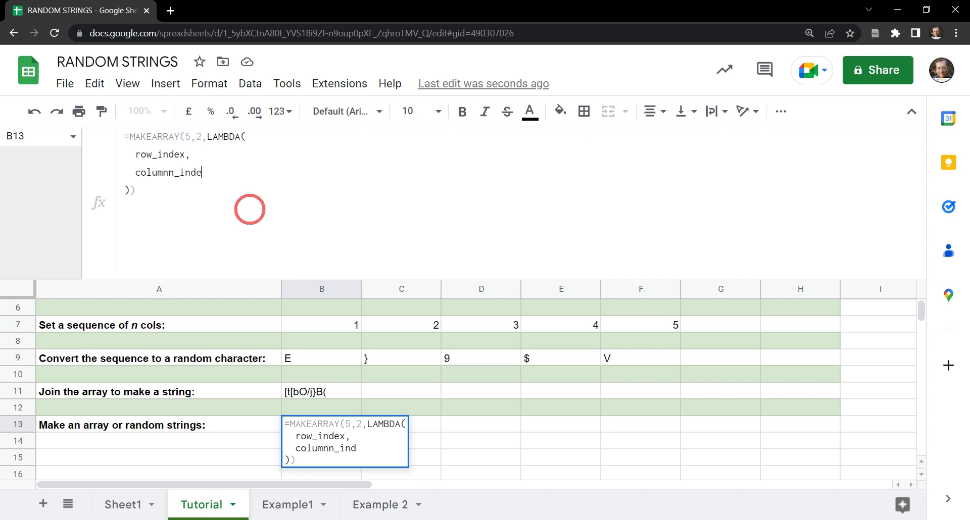
{"action": "type", "text": "x,"}
{"action": "key", "text": "ctrl+Return"}
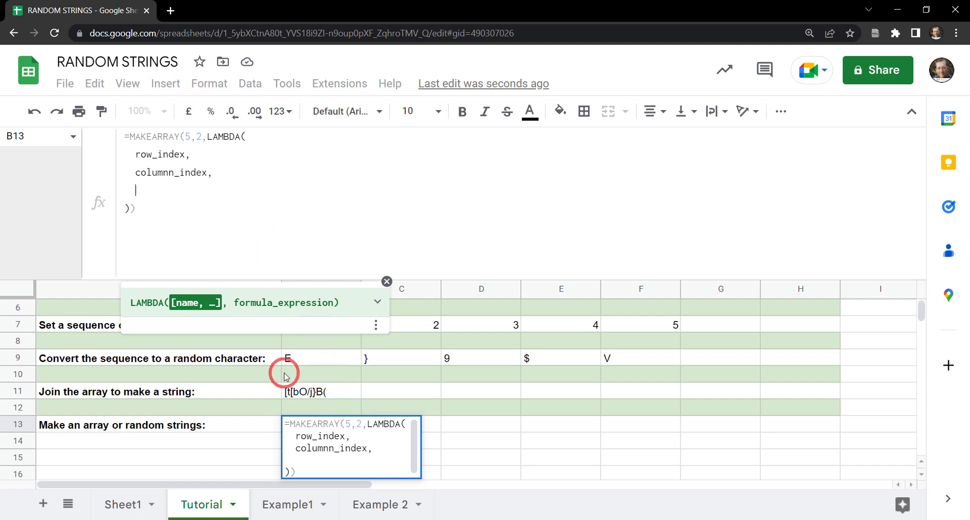
{"action": "key", "text": "Tab"}
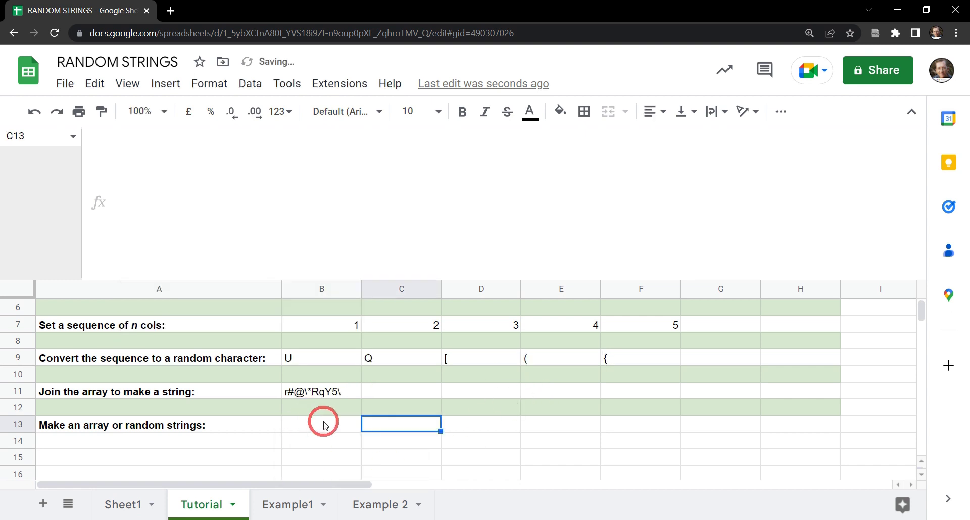
- Copy the JOIN formula in cell B11 without its leading equals sign
{"action": "left_click", "coordinate": [323, 358]}
{"action": "key", "text": "Tab"}
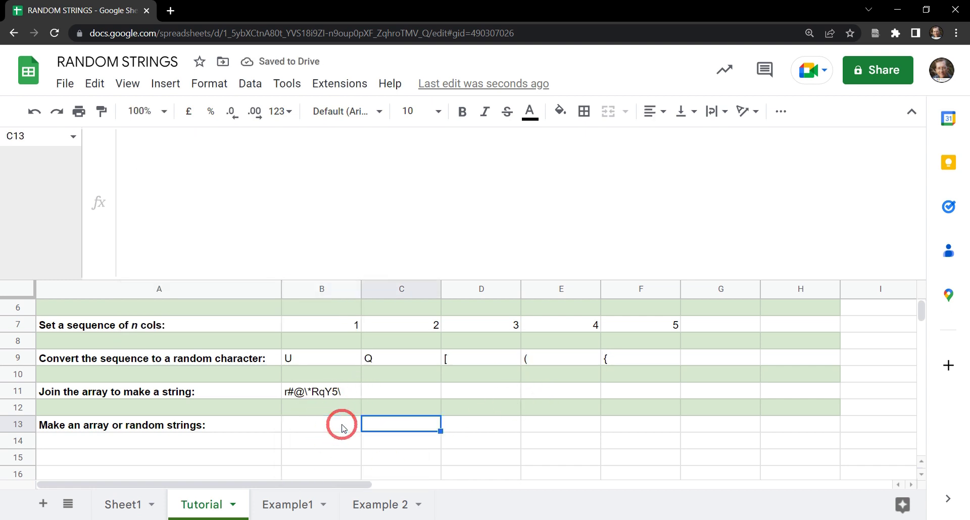
{"action": "left_click", "coordinate": [319, 397]}
{"action": "left_click_drag", "start_coordinate": [527, 136], "coordinate": [126, 142]}
{"action": "key", "text": "ctrl+c"}
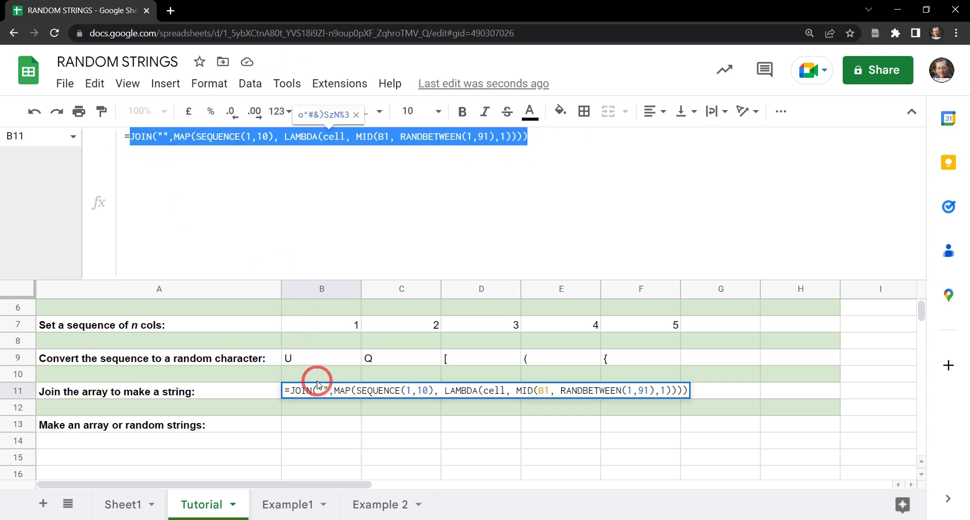
- Paste the JOIN formula as the LAMBDA's formula expression on the empty line in cell B13 and commit the MAKEARRAY formula
{"action": "left_click", "coordinate": [309, 425]}
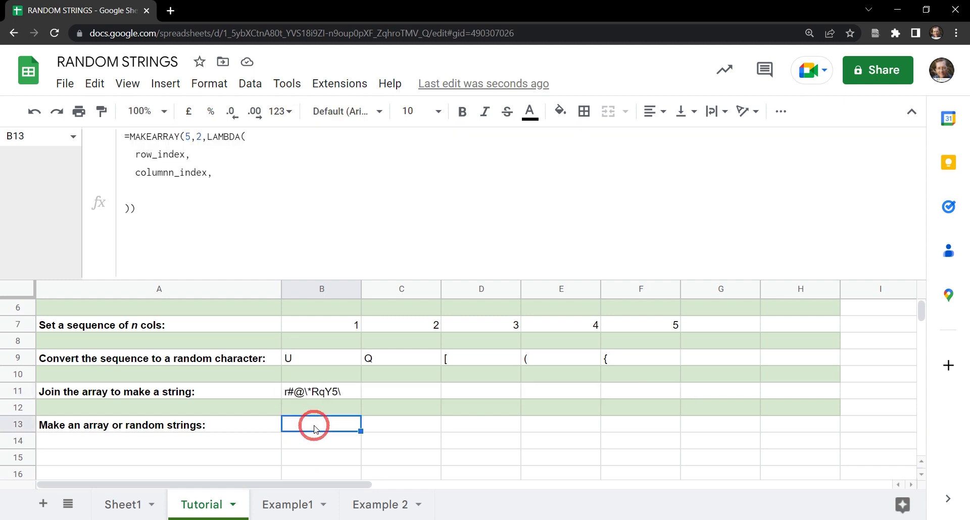
{"action": "left_click", "coordinate": [167, 190]}
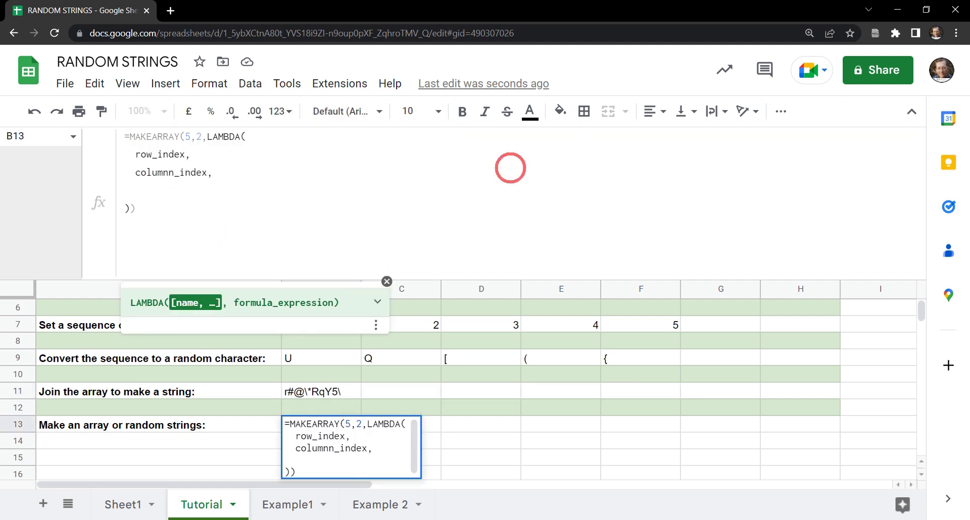
{"action": "left_click", "coordinate": [240, 172]}
{"action": "left_click", "coordinate": [157, 192]}
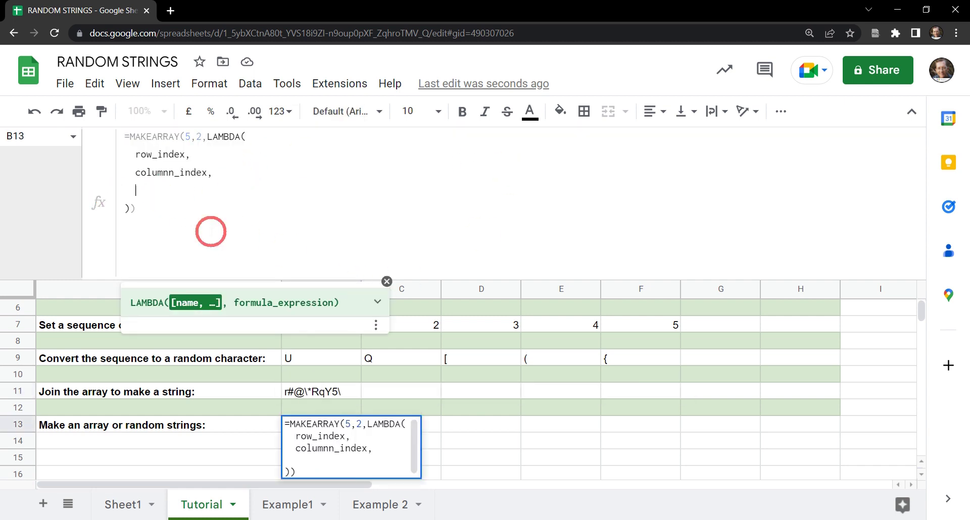
{"action": "key", "text": "ctrl+v"}
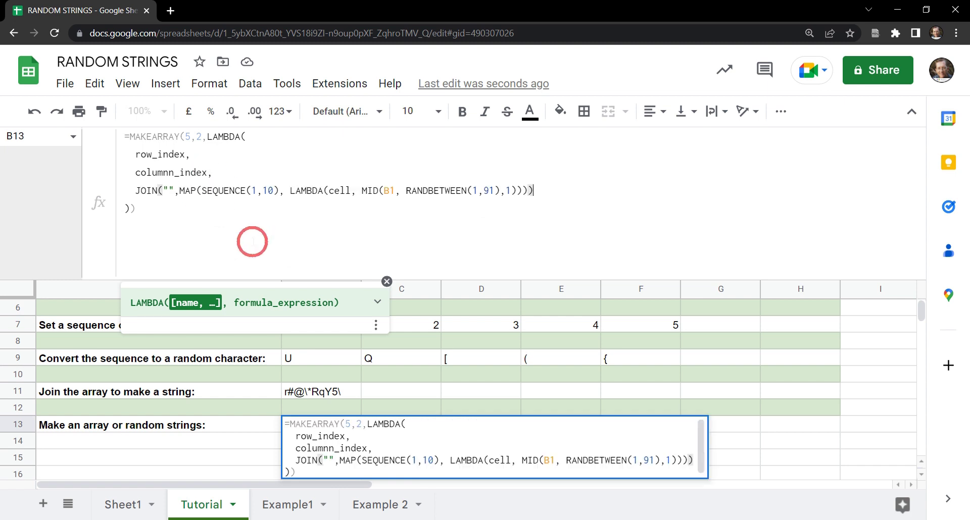
{"action": "left_click", "coordinate": [206, 211]}
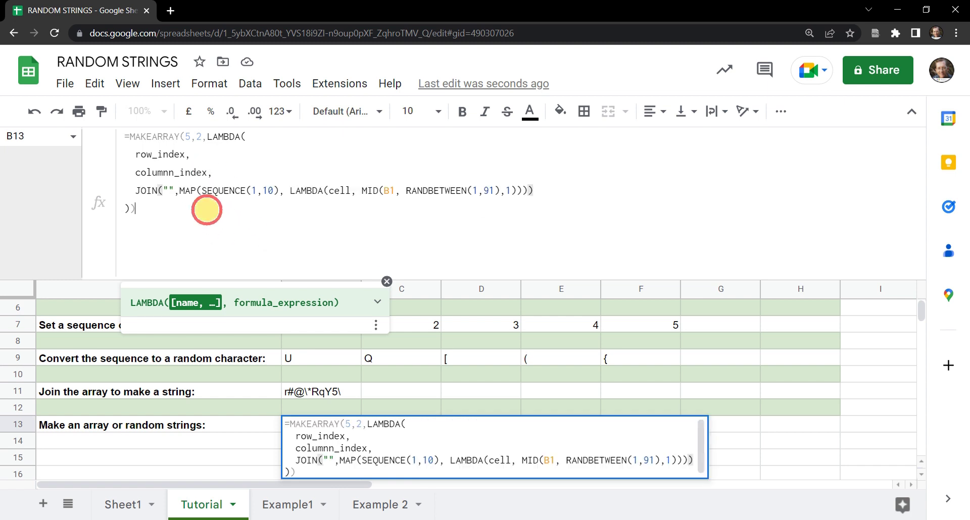
{"action": "key", "text": "Return"}
{"action": "scroll", "coordinate": [445, 369], "scroll_direction": "down", "scroll_amount": 2}
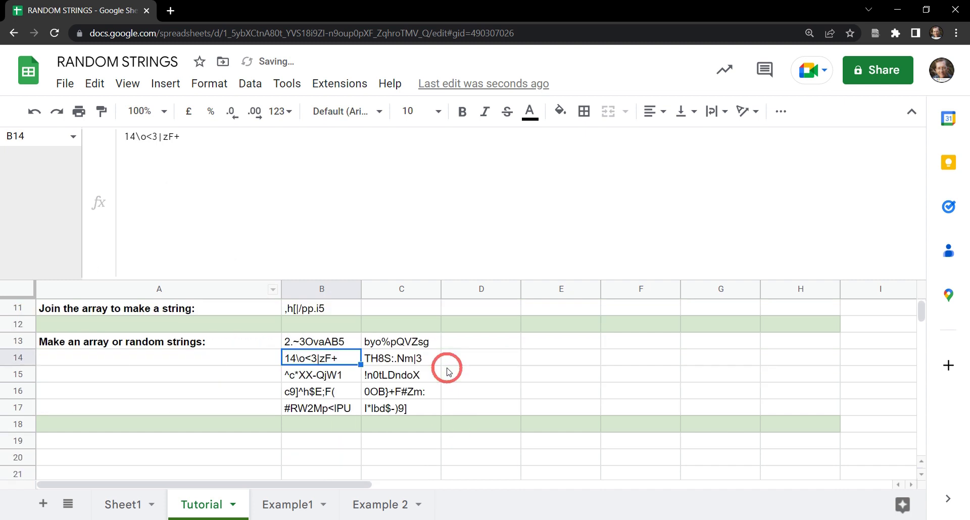
- Examine the MAKEARRAY formula in cell B13 and the character list in B1 that its MID function references
{"action": "left_click", "coordinate": [320, 343]}
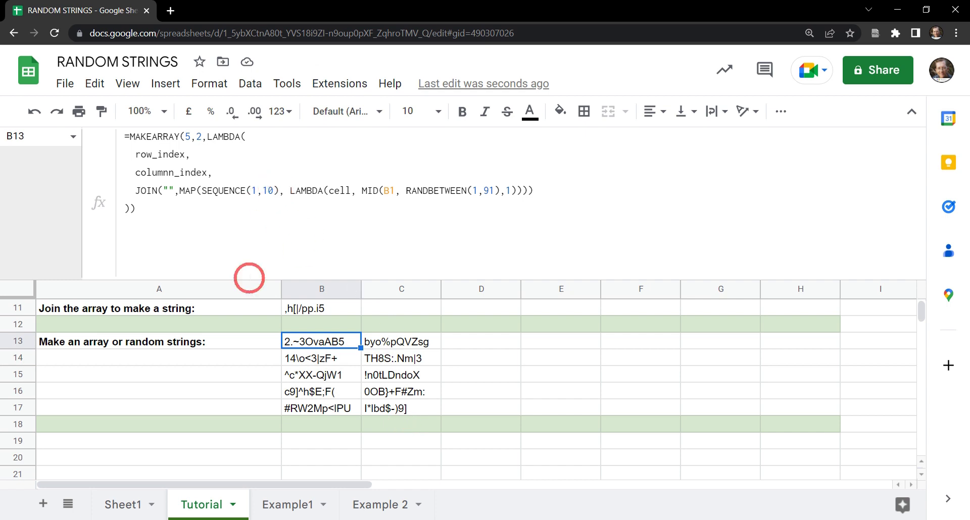
{"action": "scroll", "coordinate": [283, 357], "scroll_direction": "down", "scroll_amount": 2}
{"action": "scroll", "coordinate": [298, 380], "scroll_direction": "up", "scroll_amount": 4}
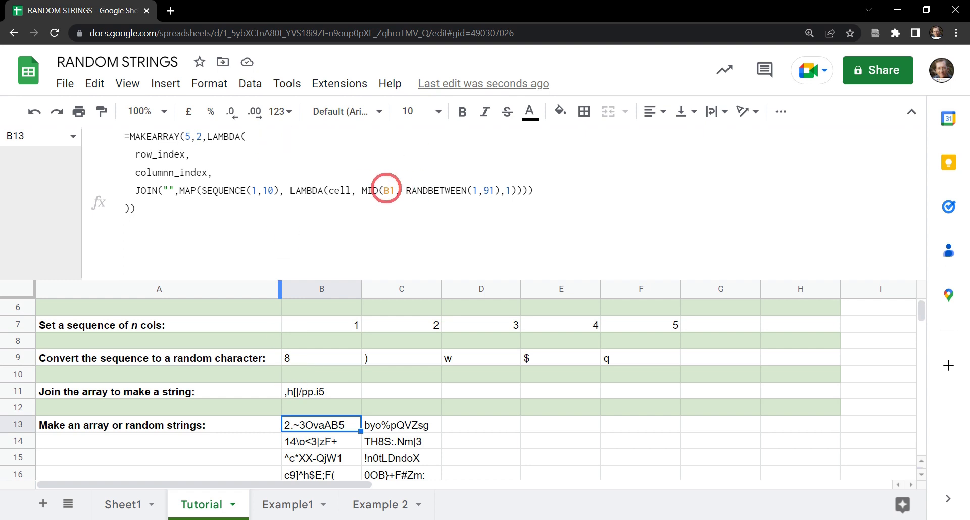
{"action": "scroll", "coordinate": [354, 353], "scroll_direction": "up", "scroll_amount": 2}
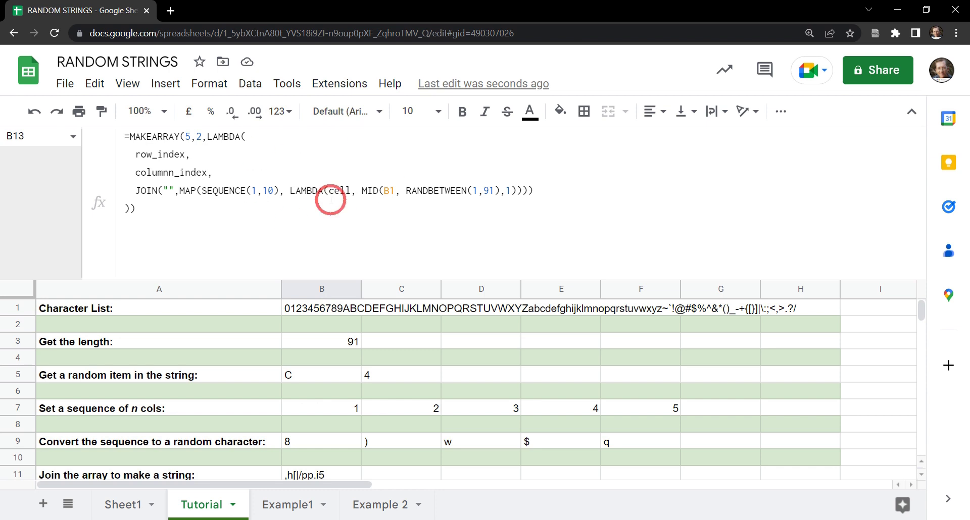
- Label cell A19 "Add in the text string:" below the array of random strings
{"action": "scroll", "coordinate": [296, 346], "scroll_direction": "down", "scroll_amount": 2}
{"action": "scroll", "coordinate": [288, 375], "scroll_direction": "down", "scroll_amount": 3}
{"action": "left_click", "coordinate": [288, 375]}
{"action": "scroll", "coordinate": [293, 407], "scroll_direction": "up", "scroll_amount": 5}
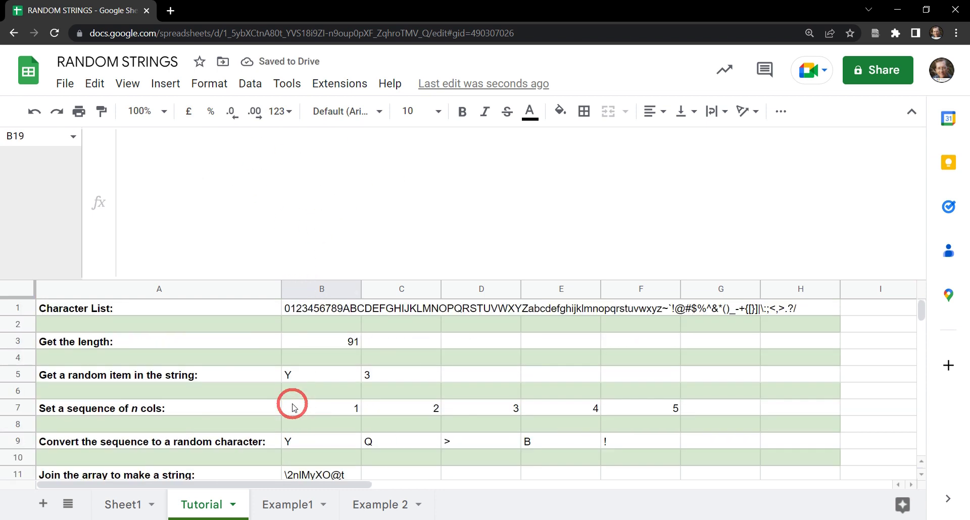
{"action": "scroll", "coordinate": [325, 384], "scroll_direction": "down", "scroll_amount": 3}
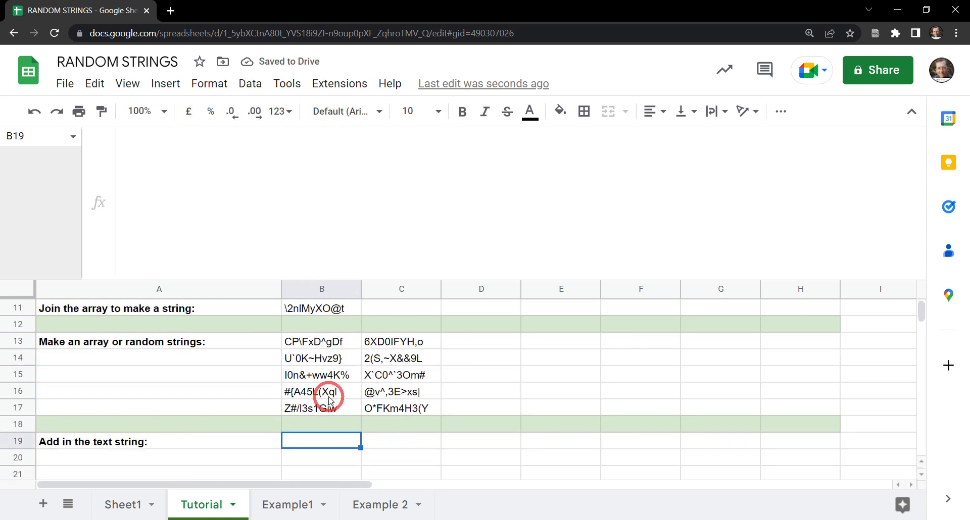
- Copy the complete MAKEARRAY formula from cell B13 into cell B19
{"action": "left_click", "coordinate": [324, 345]}
{"action": "left_click_drag", "start_coordinate": [145, 208], "coordinate": [102, 122]}
{"action": "key", "text": "ctrl+c"}
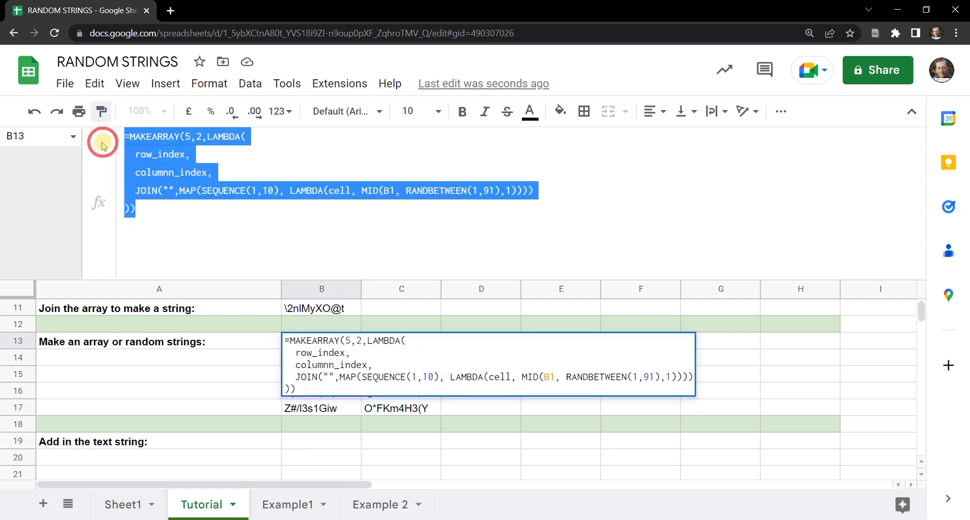
{"action": "left_click", "coordinate": [323, 444]}
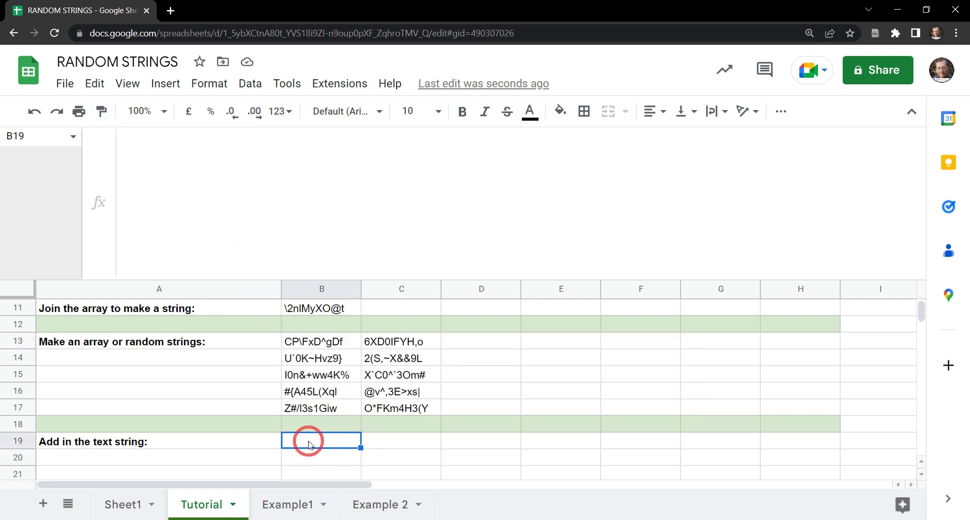
{"action": "right_click", "coordinate": [208, 202]}
{"action": "left_click", "coordinate": [263, 193]}
{"action": "key", "text": "ctrl+v"}
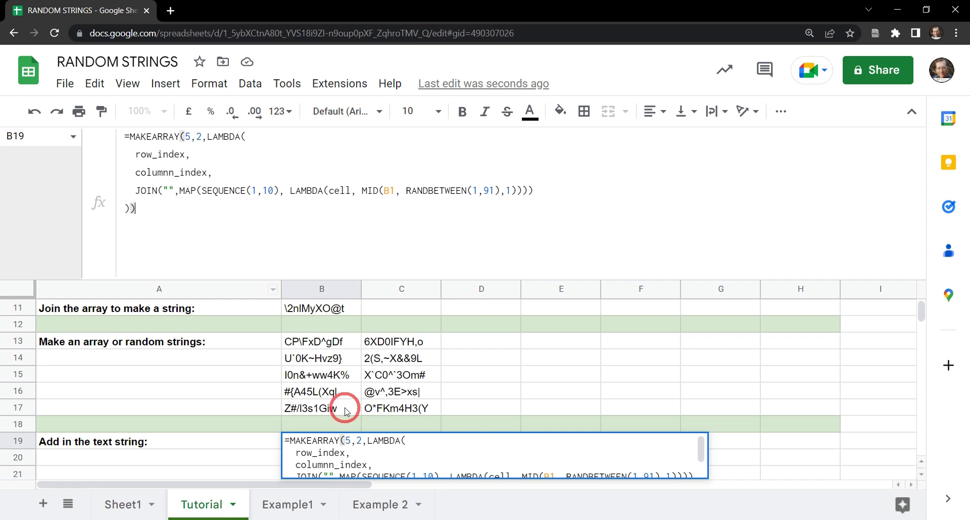
{"action": "key", "text": "Tab"}
- Replace the B1 reference in the MID function of cell B19 with the character list from B1 as quoted text
{"action": "scroll", "coordinate": [318, 442], "scroll_direction": "up", "scroll_amount": 5}
{"action": "left_click", "coordinate": [320, 309]}
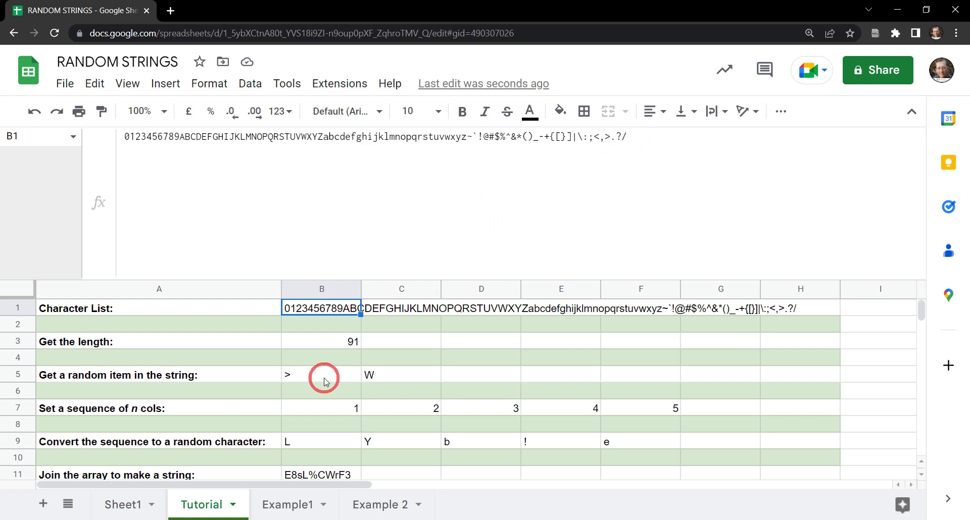
{"action": "key", "text": "ctrl+c"}
{"action": "scroll", "coordinate": [311, 417], "scroll_direction": "down", "scroll_amount": 5}
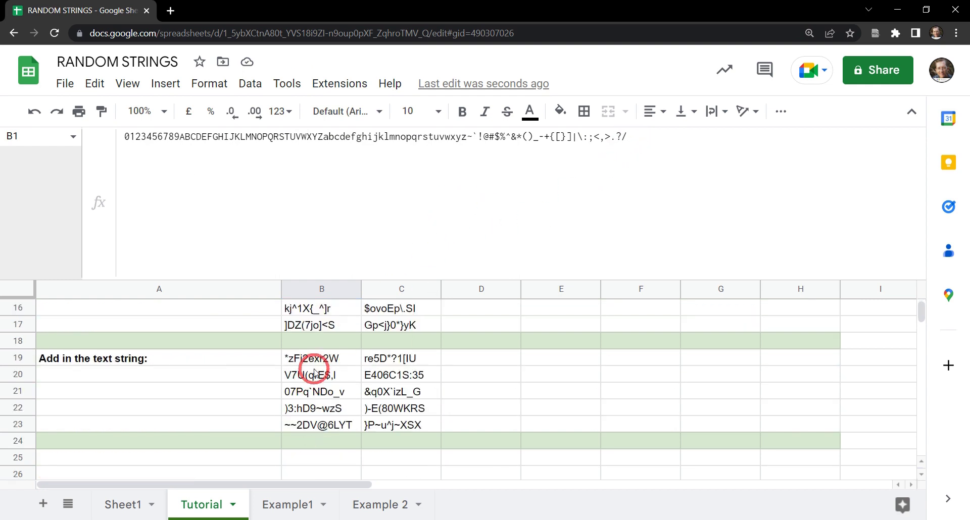
{"action": "left_click", "coordinate": [321, 355]}
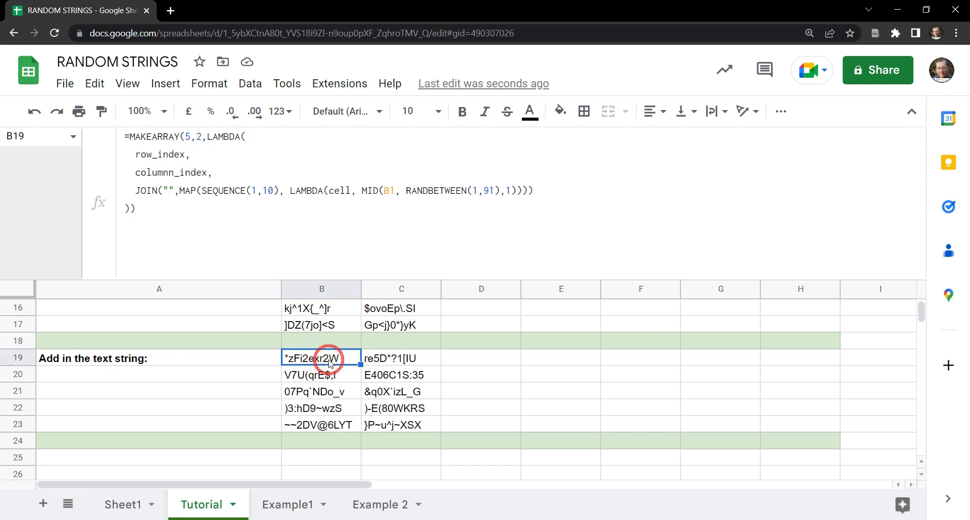
{"action": "double_click", "coordinate": [389, 190]}
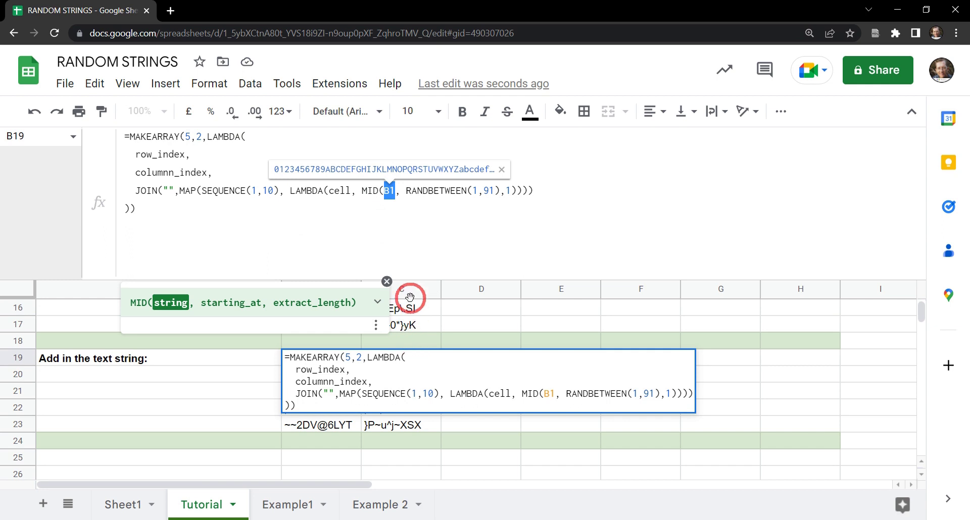
{"action": "type", "text": "\"\""}
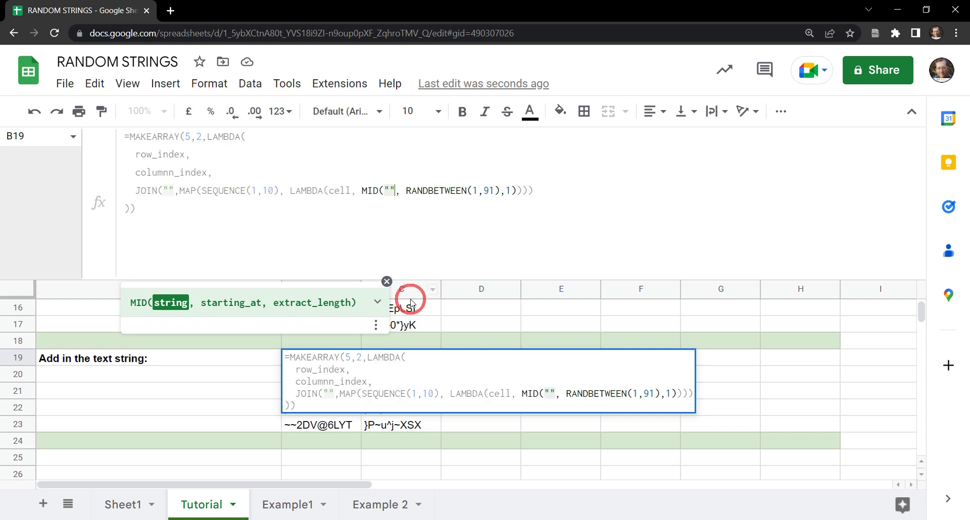
{"action": "key", "text": "Left"}
{"action": "key", "text": "ctrl+v"}
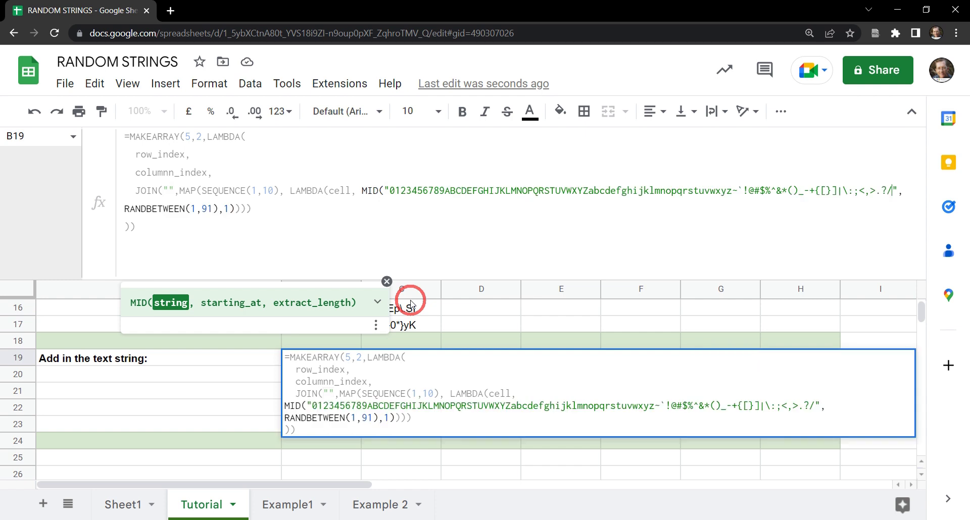
{"action": "left_click", "coordinate": [357, 209]}
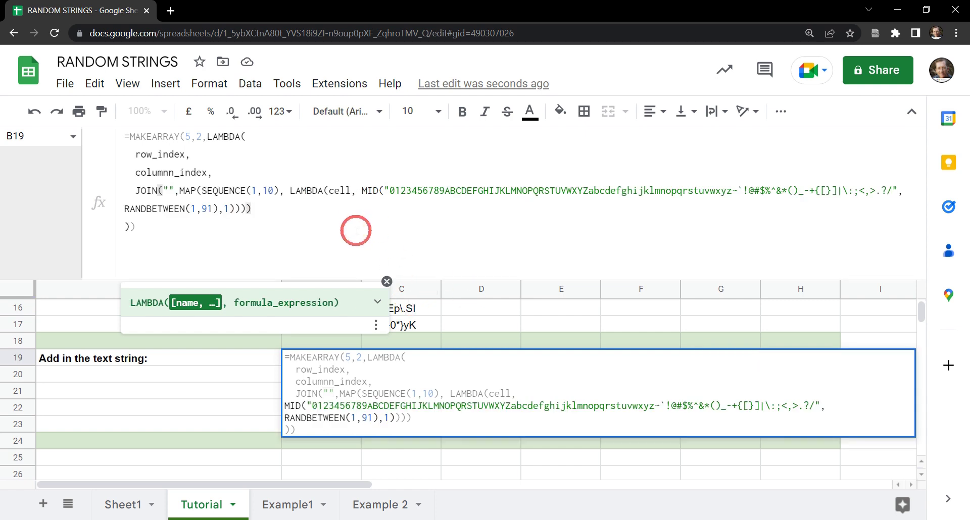
{"action": "key", "text": "Return"}
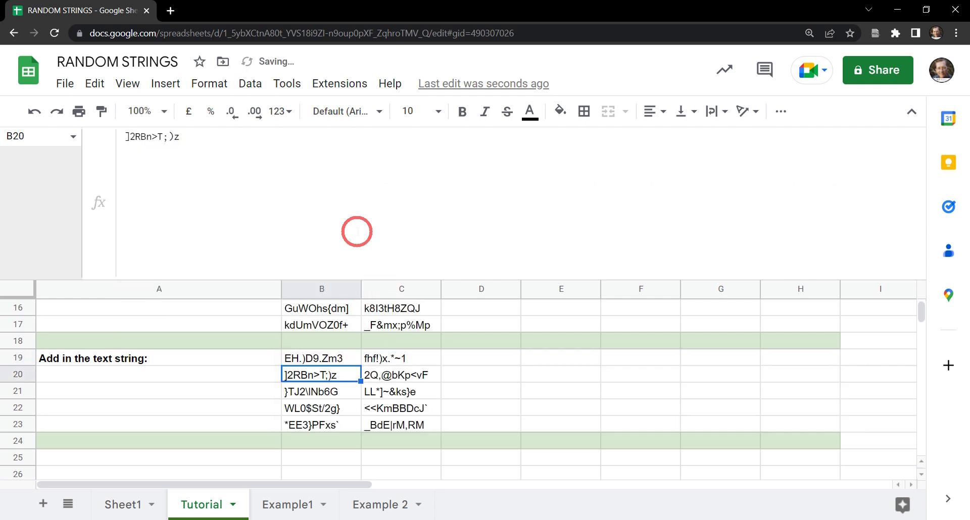
- Label cell A25 "Testing of different lengths of string and arrays:" and add the bold italic heading "String Length:" in B25
{"action": "left_click", "coordinate": [305, 360]}
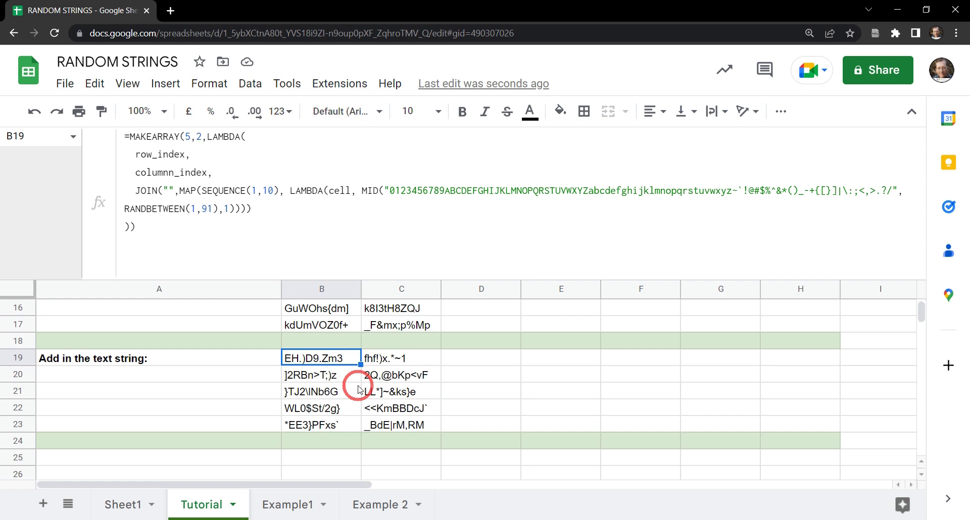
{"action": "key", "text": "Down"}
{"action": "key", "text": "Down"}
{"action": "key", "text": "Down"}
{"action": "key", "text": "Down"}
{"action": "key", "text": "Down"}
{"action": "key", "text": "Down"}
{"action": "scroll", "coordinate": [410, 455], "scroll_direction": "down", "scroll_amount": 2}
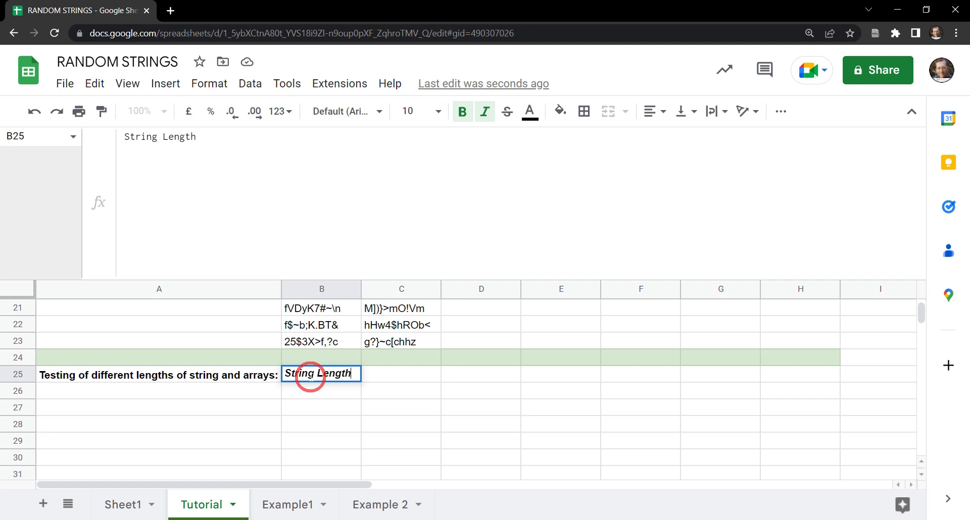
{"action": "key", "text": "Tab"}
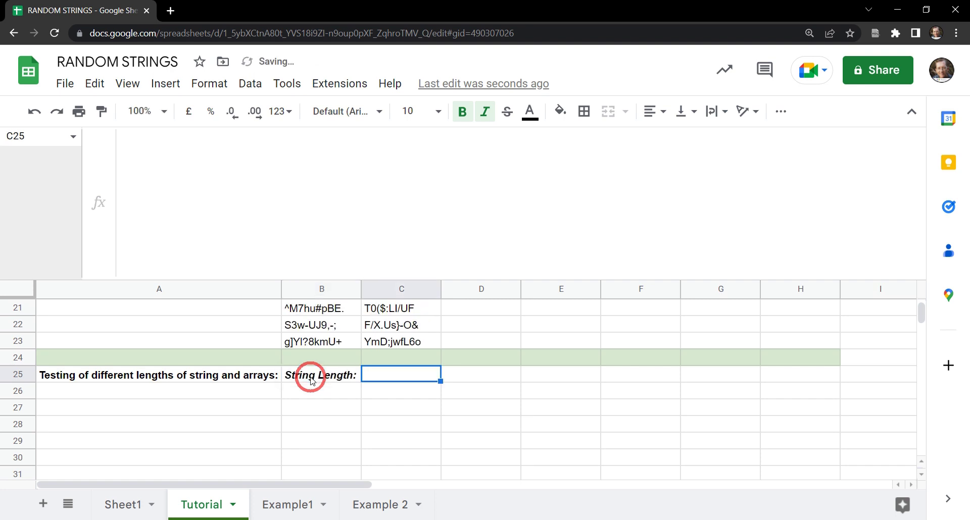
- Add the headings "Rows:" in cell C25 and "Columns:" in cell D25
{"action": "type", "text": "Rows:"}
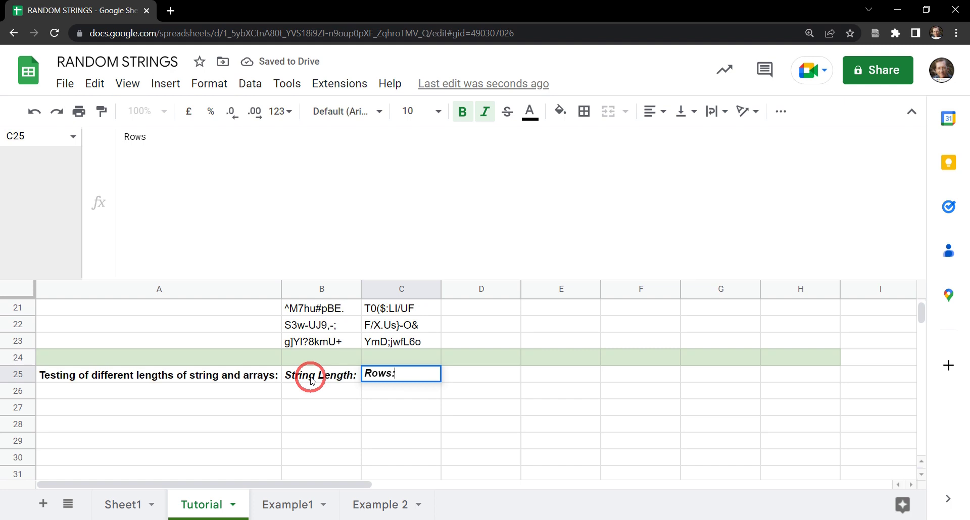
{"action": "key", "text": "Tab"}
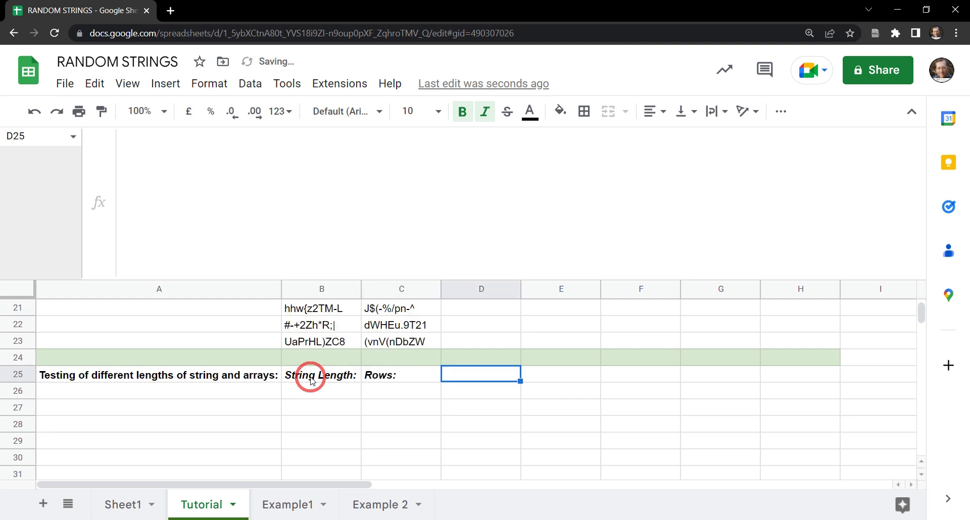
{"action": "type", "text": "Con"}
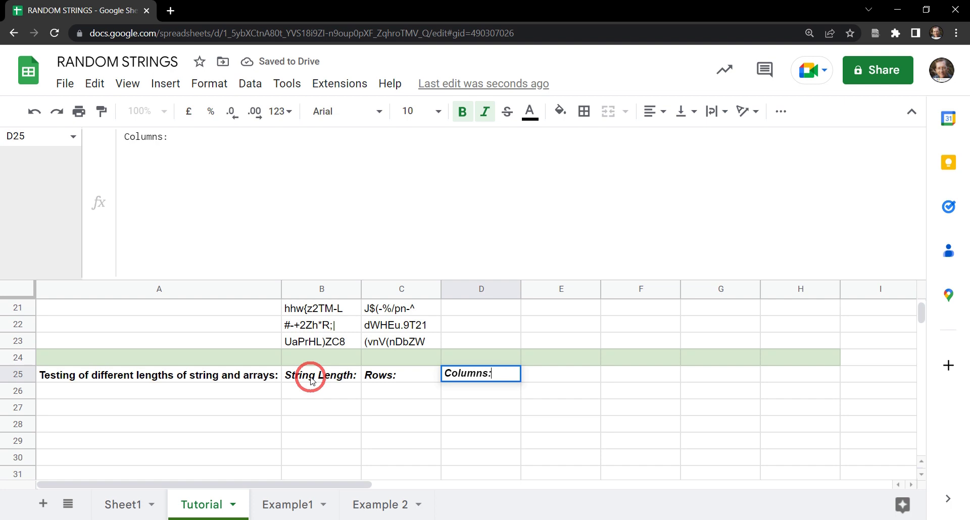
{"action": "type", "text": "umns:"}
{"action": "key", "text": "Return"}
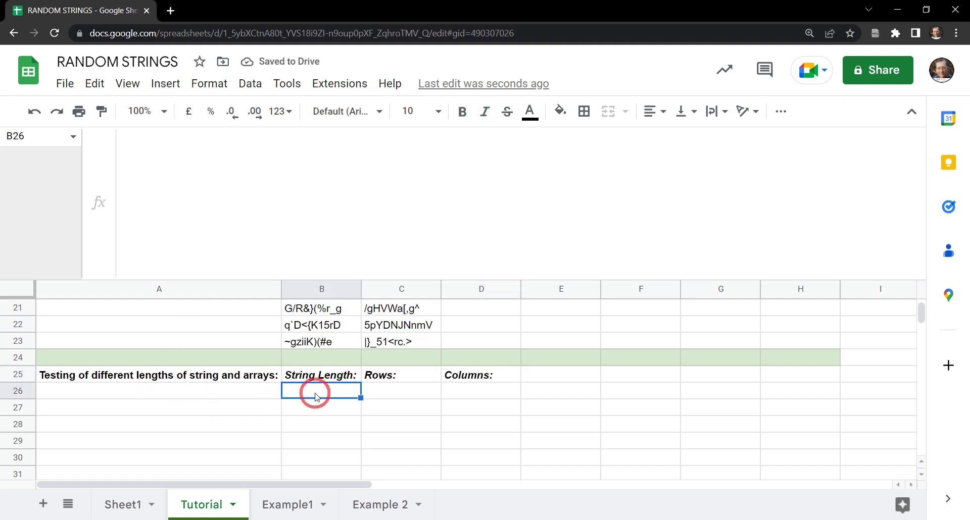
- Apply dark green borders around all cells in B26:D26 and fill them light green
{"action": "left_click", "coordinate": [478, 394], "text": "shift"}
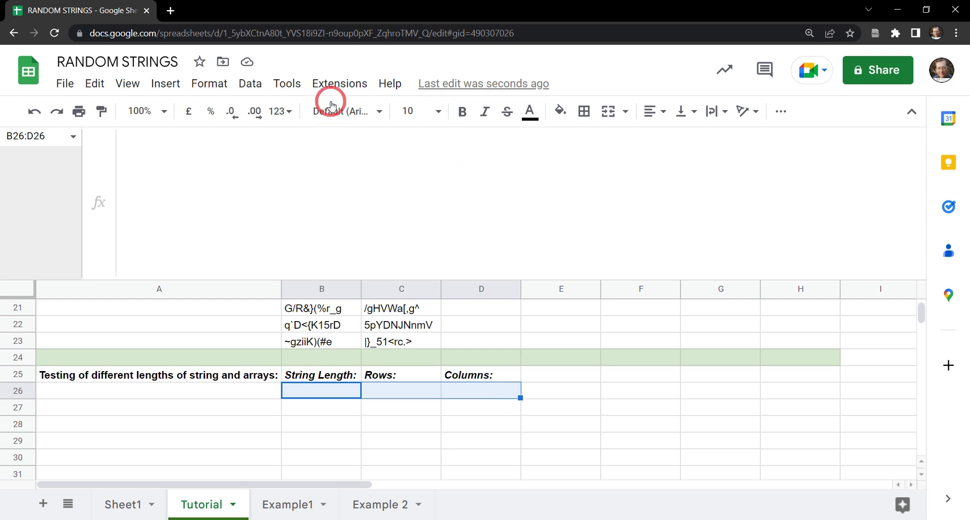
{"action": "left_click", "coordinate": [585, 112]}
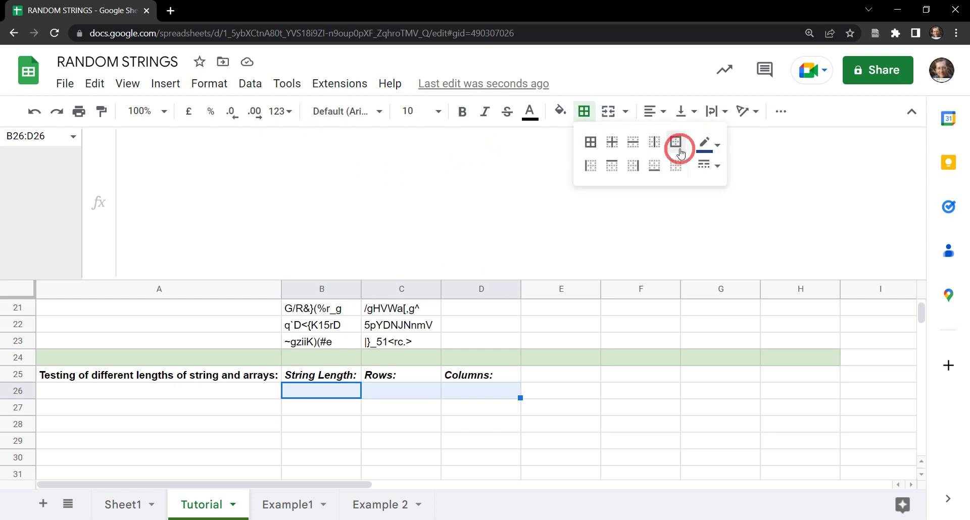
{"action": "left_click", "coordinate": [590, 142]}
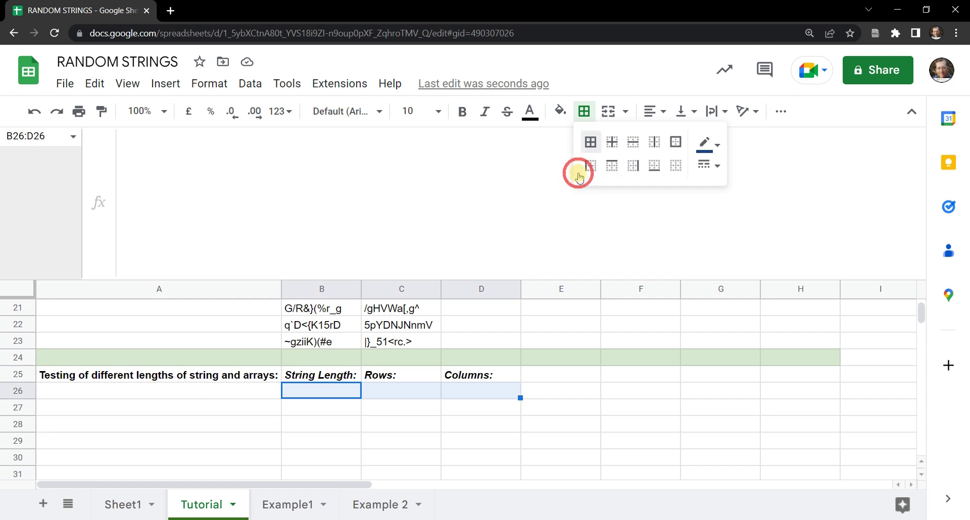
{"action": "left_click", "coordinate": [713, 144]}
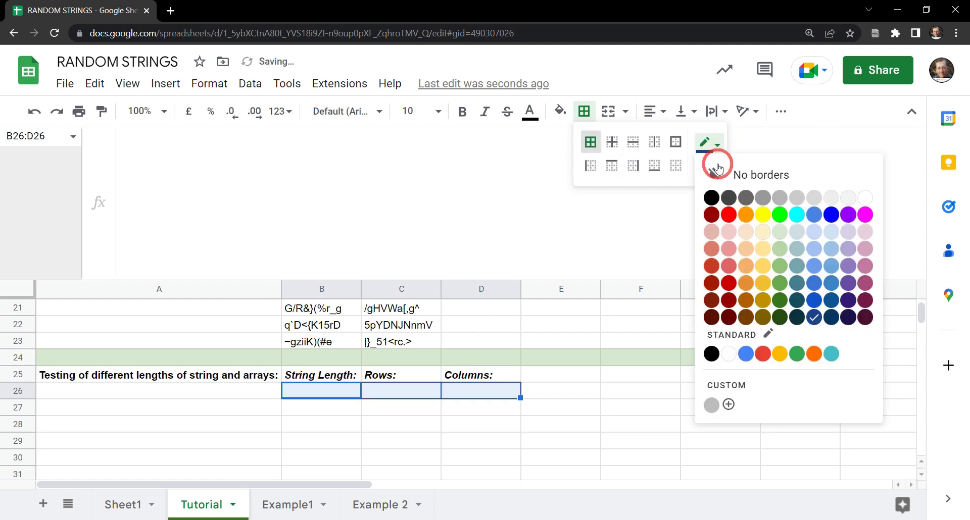
{"action": "left_click", "coordinate": [778, 319]}
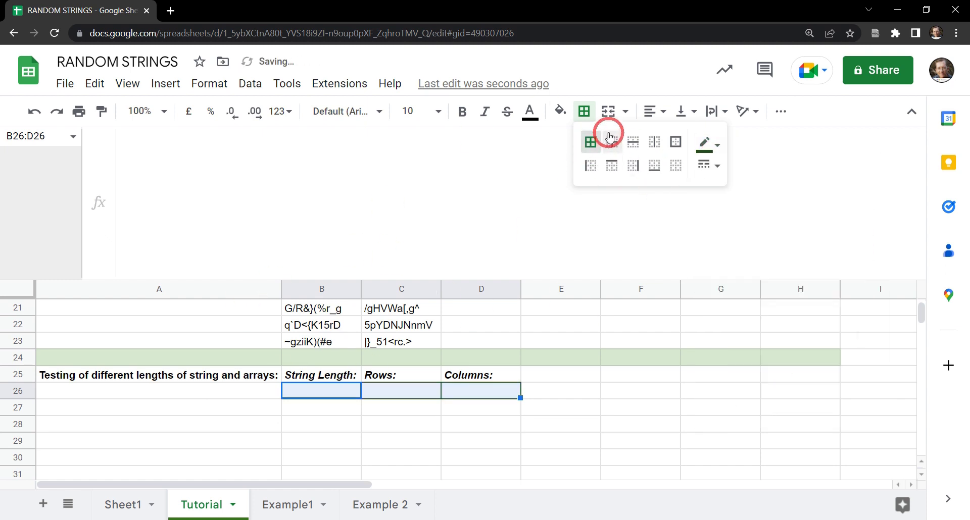
{"action": "left_click", "coordinate": [561, 110]}
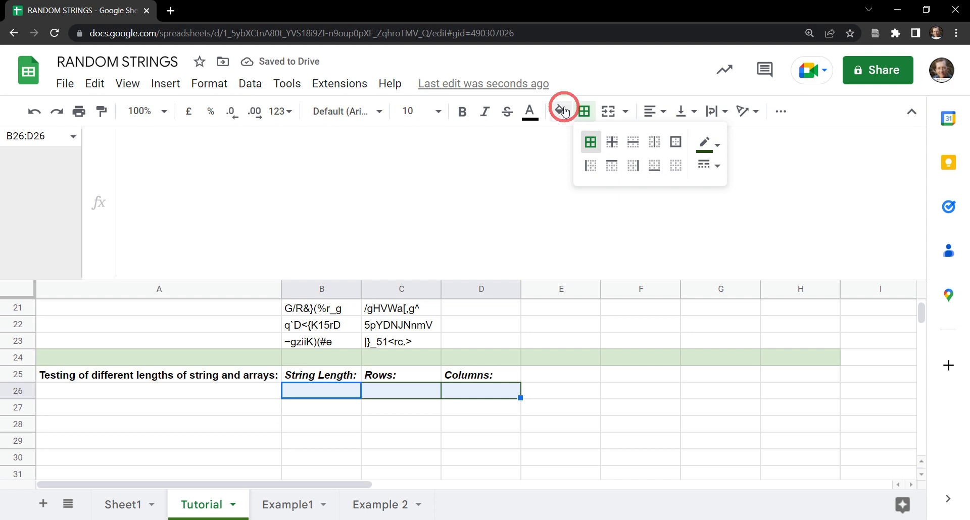
{"action": "left_click", "coordinate": [640, 204]}
{"action": "left_click", "coordinate": [297, 427]}
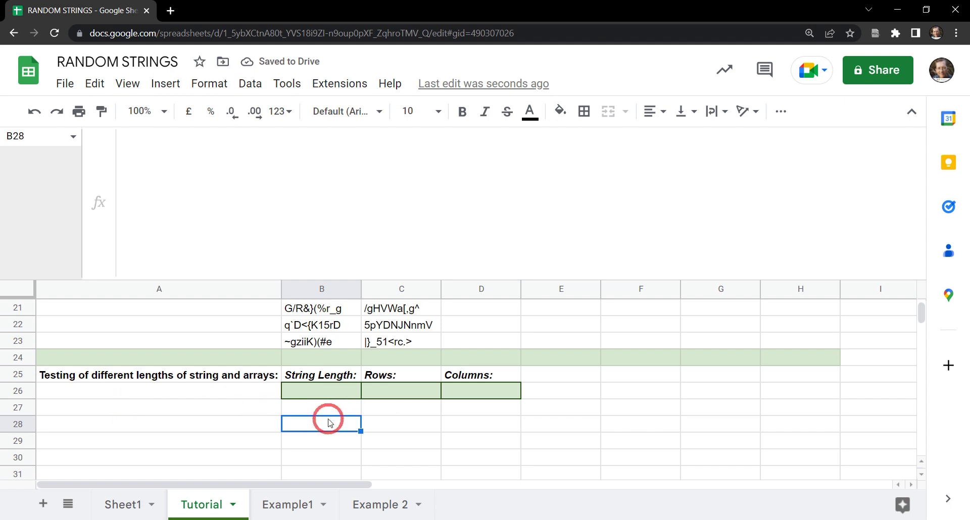
- Copy the complete MAKEARRAY formula from cell B19 into cell B27
{"action": "scroll", "coordinate": [353, 399], "scroll_direction": "up", "scroll_amount": 2}
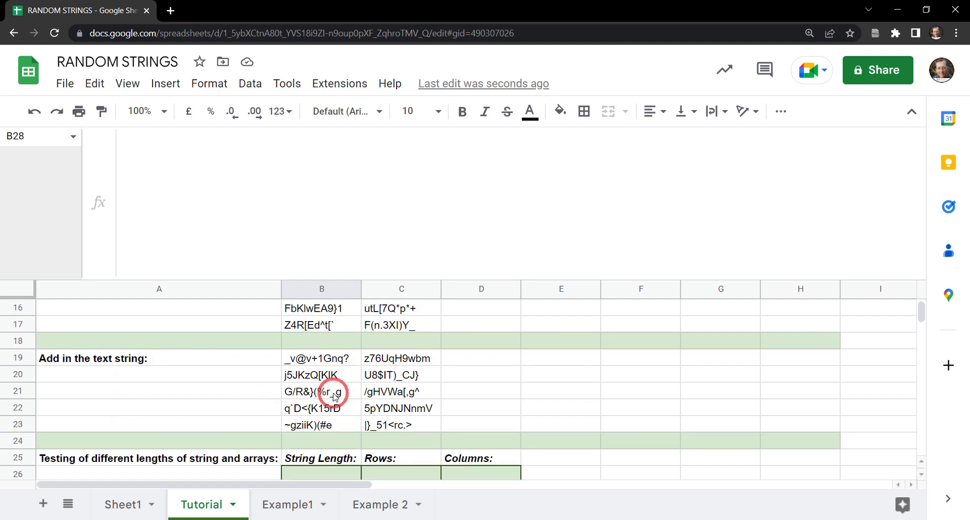
{"action": "left_click", "coordinate": [328, 360]}
{"action": "left_click_drag", "start_coordinate": [145, 232], "coordinate": [105, 128]}
{"action": "key", "text": "ctrl+c"}
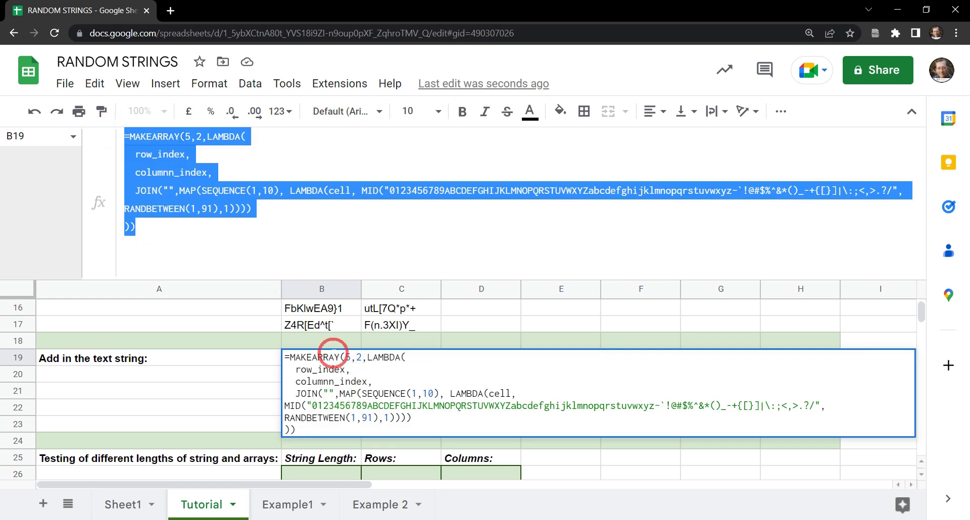
{"action": "key", "text": "Tab"}
{"action": "scroll", "coordinate": [320, 369], "scroll_direction": "down", "scroll_amount": 4}
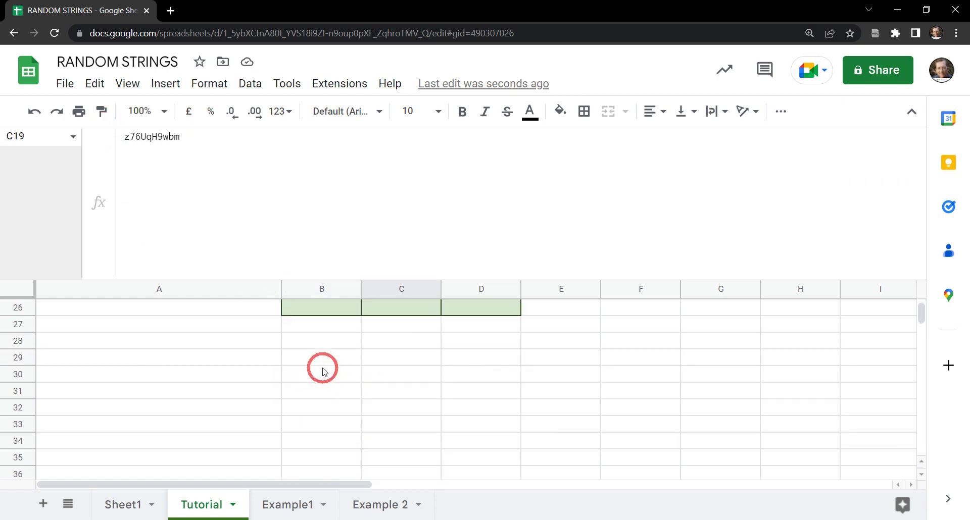
{"action": "left_click", "coordinate": [320, 325]}
{"action": "scroll", "coordinate": [306, 356], "scroll_direction": "up", "scroll_amount": 2}
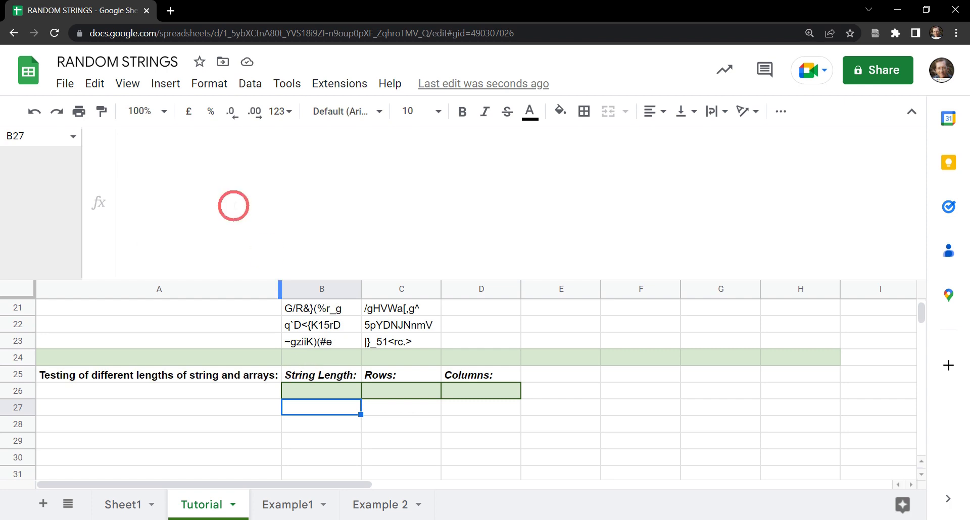
{"action": "left_click", "coordinate": [193, 165]}
{"action": "key", "text": "ctrl+v"}
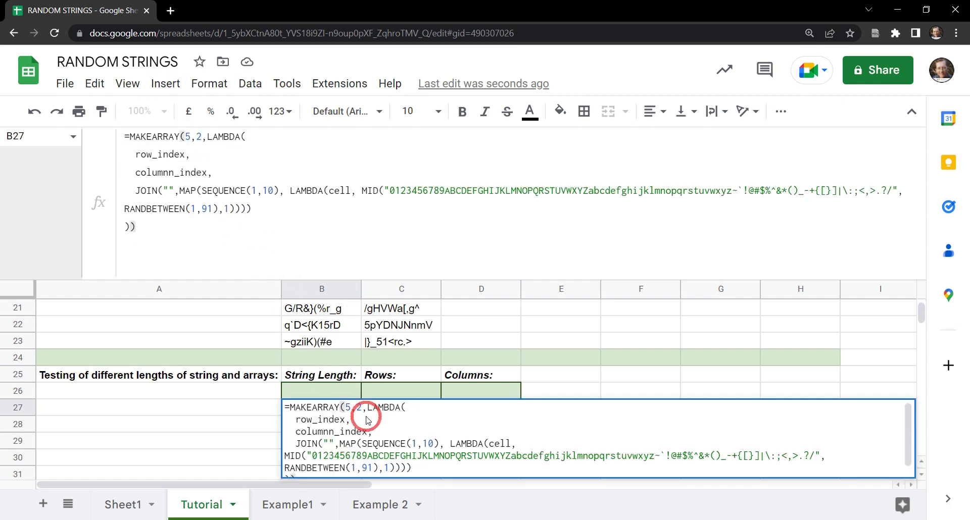
{"action": "key", "text": "Return"}
{"action": "left_click", "coordinate": [325, 407]}
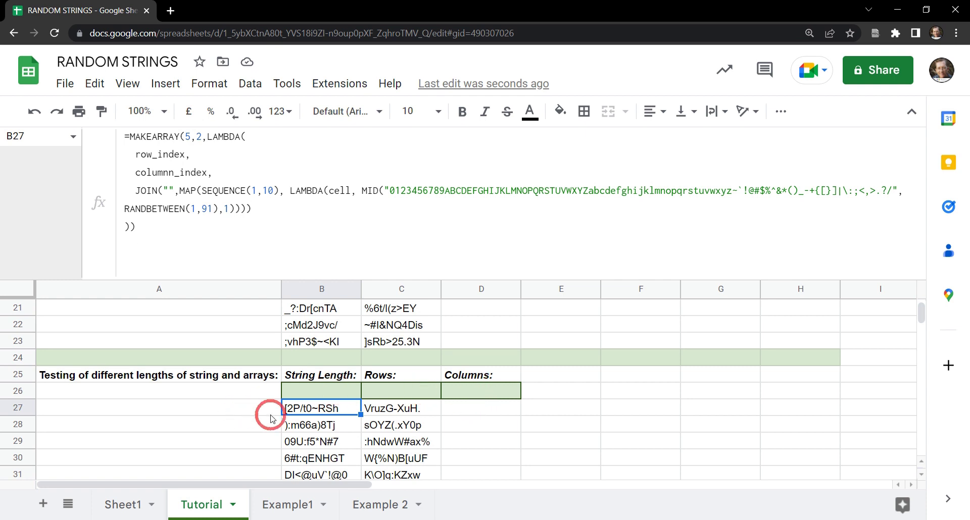
- Enter 12 as the string length in B26, 4 as the rows in C26 and 5 as the columns in D26
{"action": "left_click", "coordinate": [329, 394]}
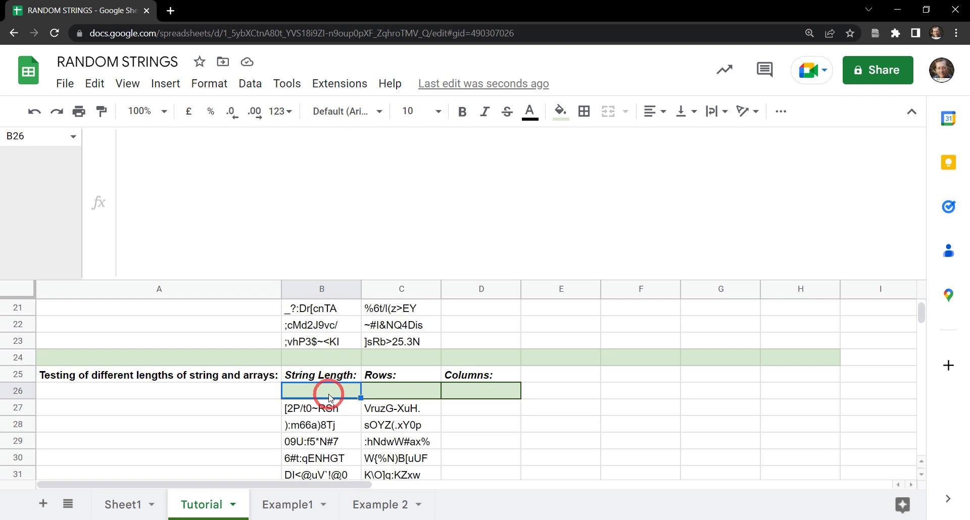
{"action": "type", "text": "12"}
{"action": "key", "text": "Tab"}
{"action": "left_click", "coordinate": [331, 393]}
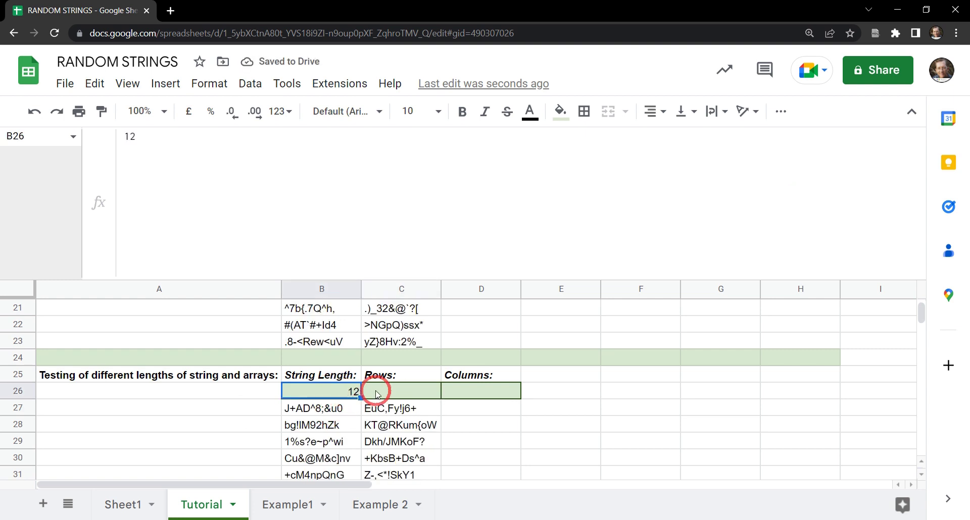
{"action": "left_click", "coordinate": [419, 393]}
{"action": "type", "text": "4"}
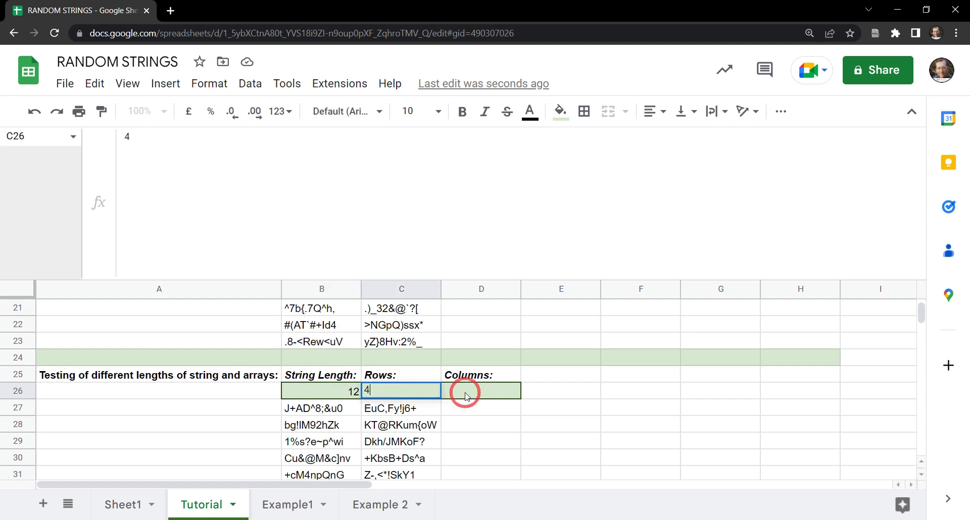
{"action": "left_click", "coordinate": [479, 390]}
{"action": "type", "text": "5"}
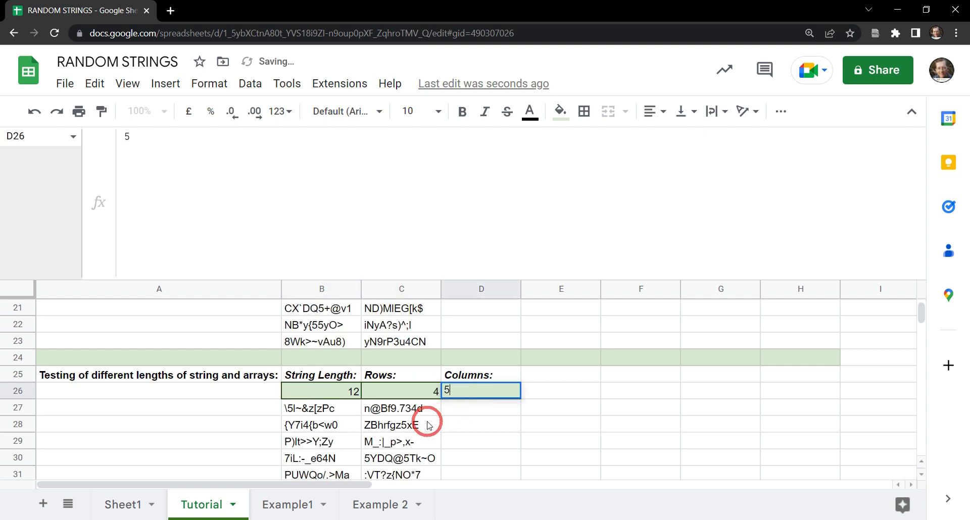
{"action": "left_click", "coordinate": [427, 423]}
- Replace the 10 in the SEQUENCE function of cell B27 with a reference to B26
{"action": "left_click", "coordinate": [304, 408]}
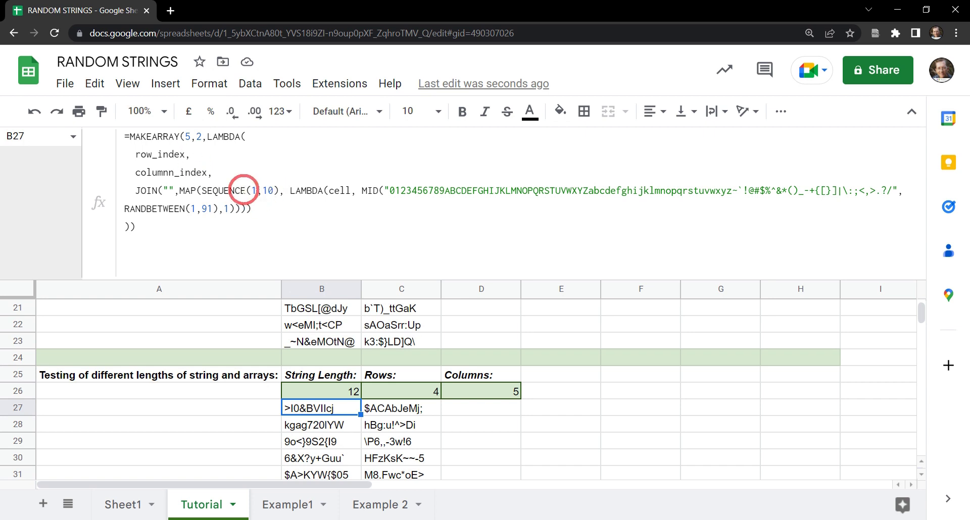
{"action": "left_click", "coordinate": [274, 193]}
{"action": "left_click_drag", "start_coordinate": [274, 192], "coordinate": [264, 192]}
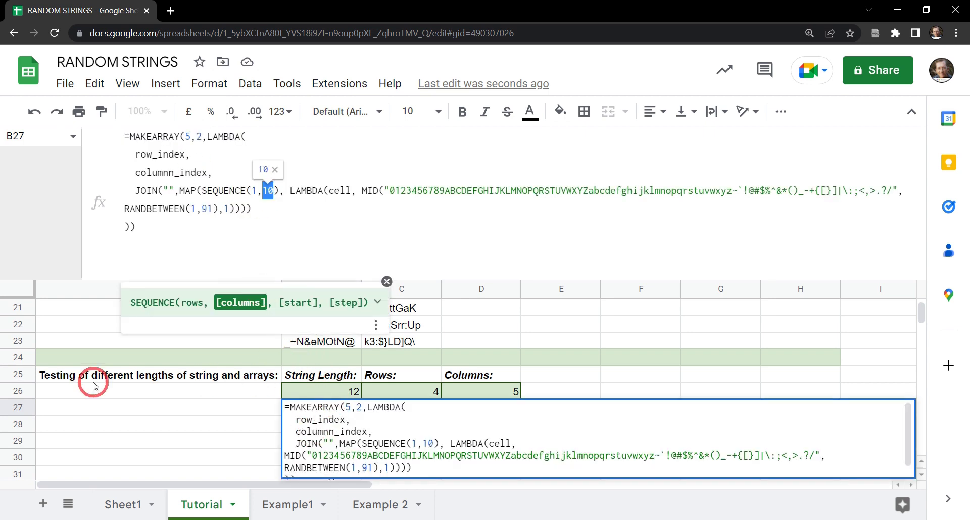
{"action": "left_click", "coordinate": [386, 282]}
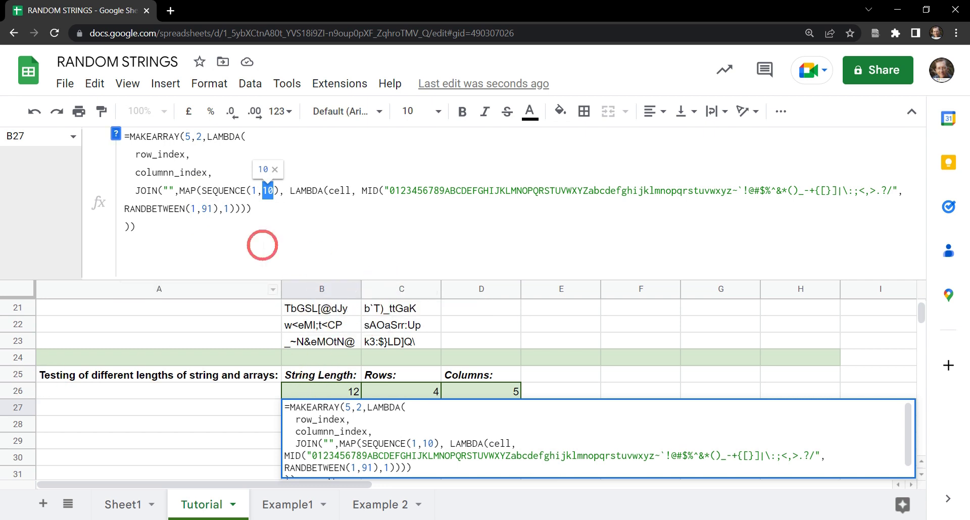
{"action": "key", "text": "BackSpace"}
{"action": "type", "text": "B26"}
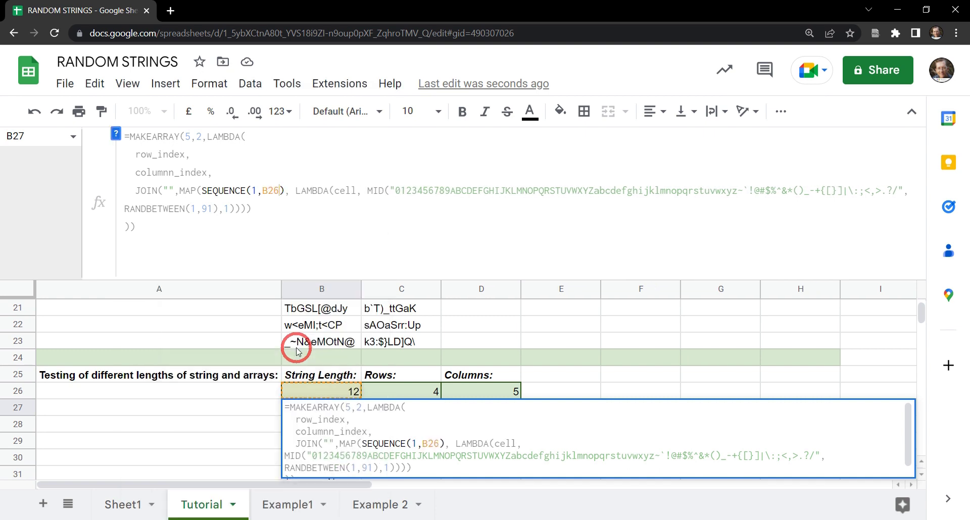
{"action": "key", "text": "Tab"}
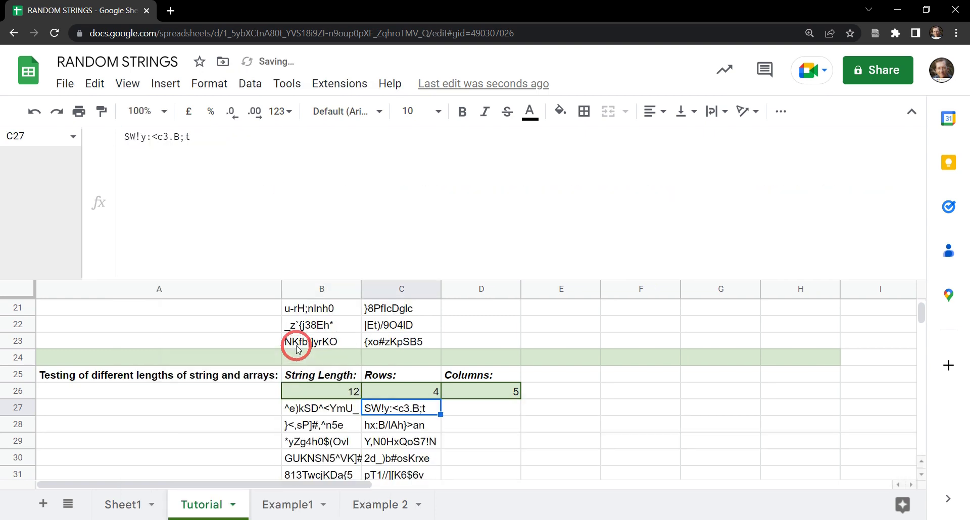
- Test the string length in cell B26 with 4, and set it back to 12
{"action": "left_click", "coordinate": [334, 391]}
{"action": "type", "text": "4"}
{"action": "key", "text": "Tab"}
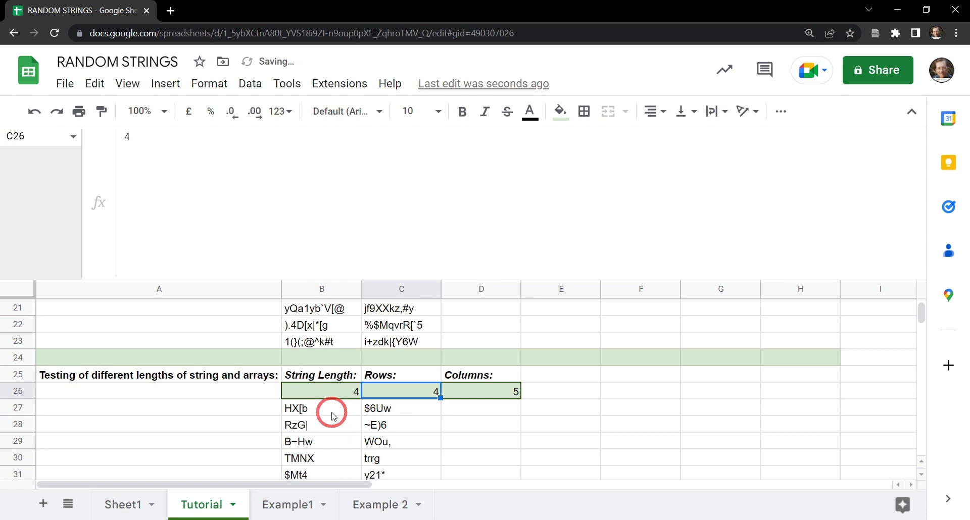
{"action": "left_click", "coordinate": [347, 389]}
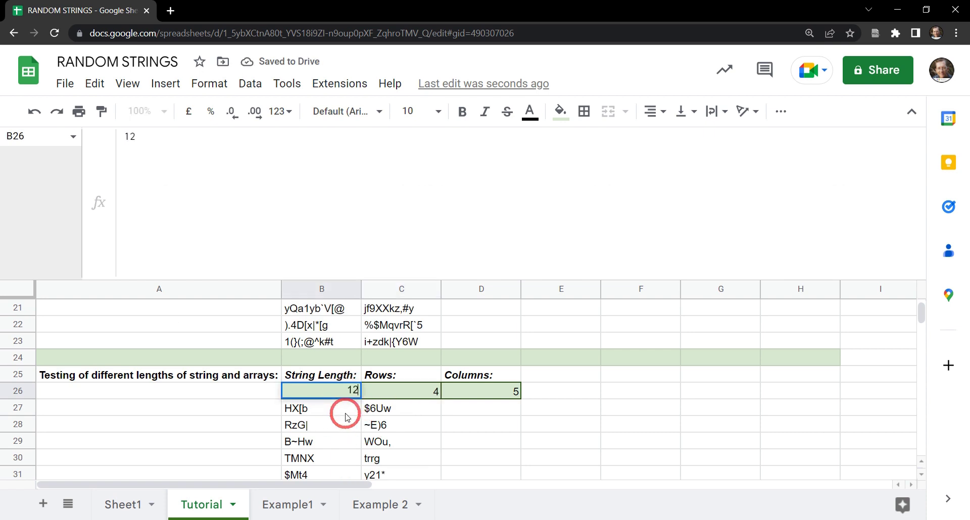
{"action": "type", "text": "12"}
{"action": "key", "text": "Tab"}
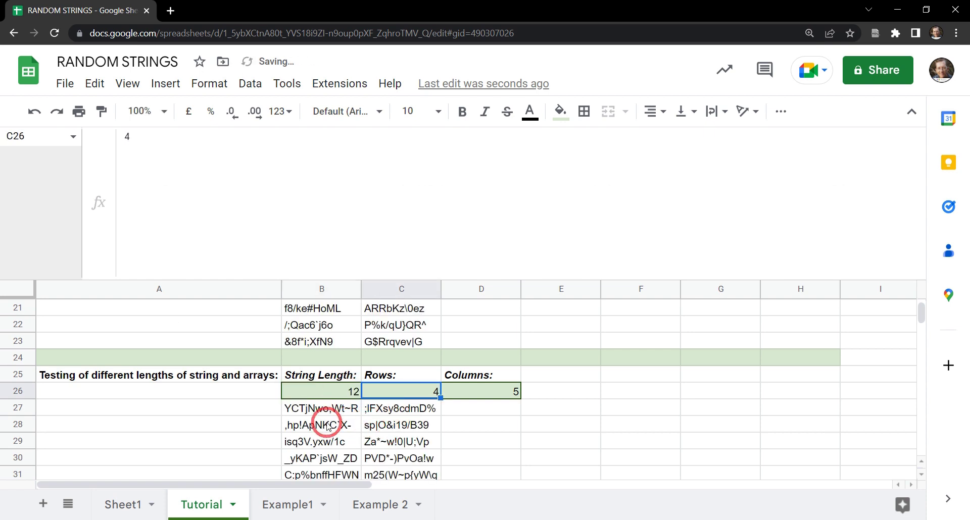
- Replace the MAKEARRAY row and column counts in cell B27 with references to C26 and D26
{"action": "left_click", "coordinate": [327, 409]}
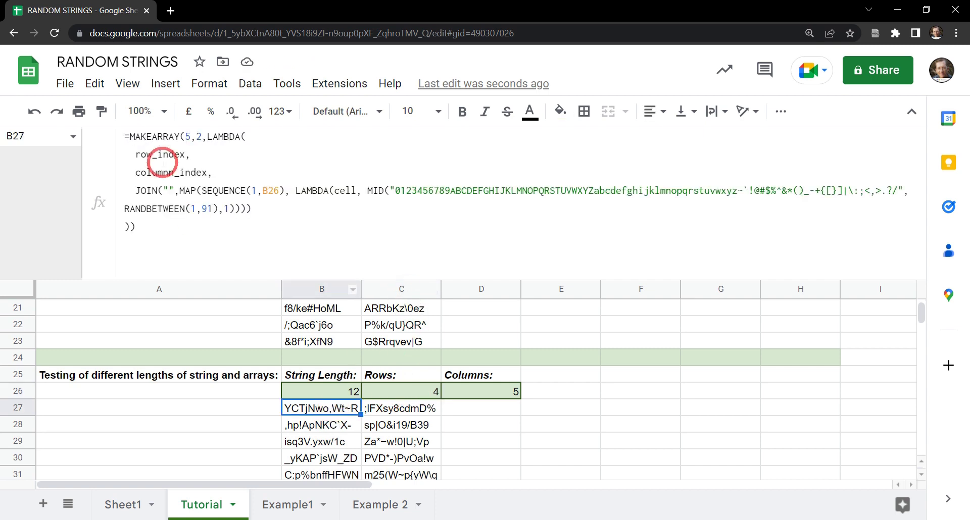
{"action": "double_click", "coordinate": [187, 136]}
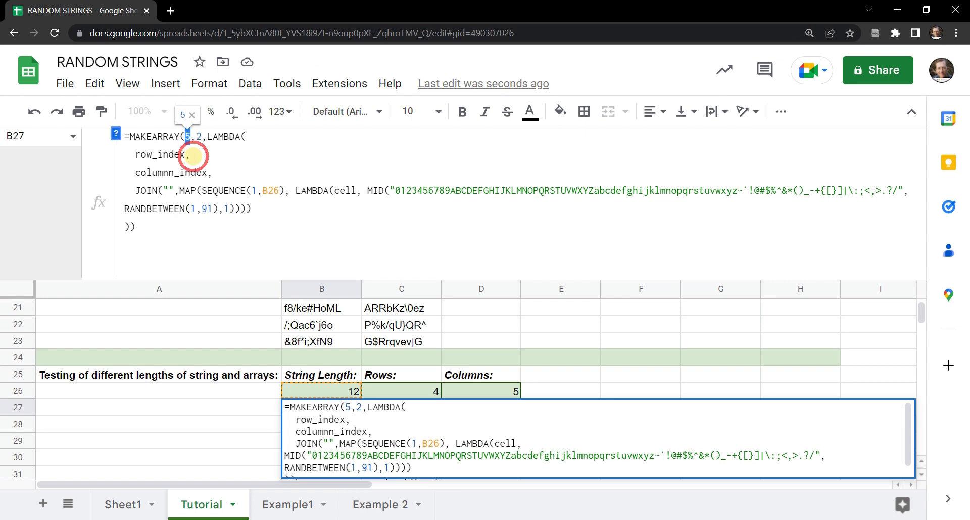
{"action": "type", "text": "c"}
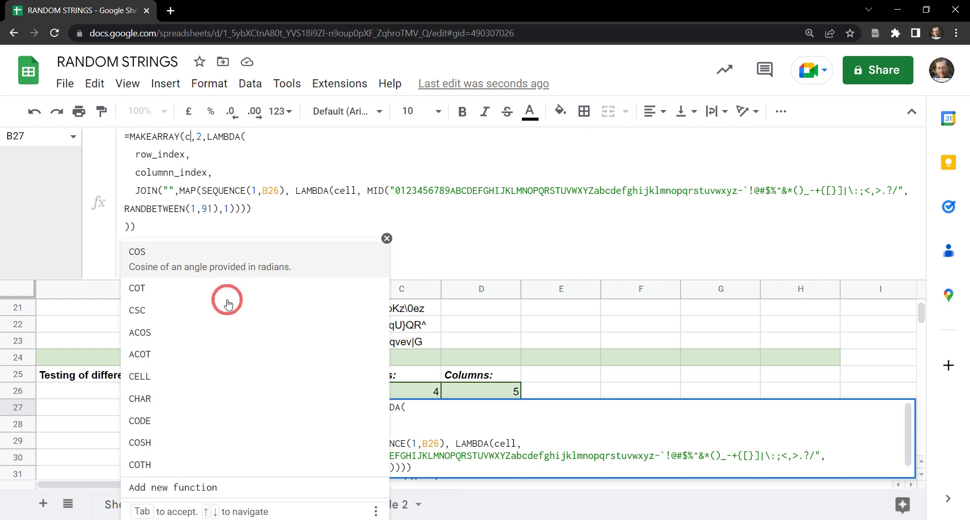
{"action": "key", "text": "BackSpace"}
{"action": "type", "text": "C26"}
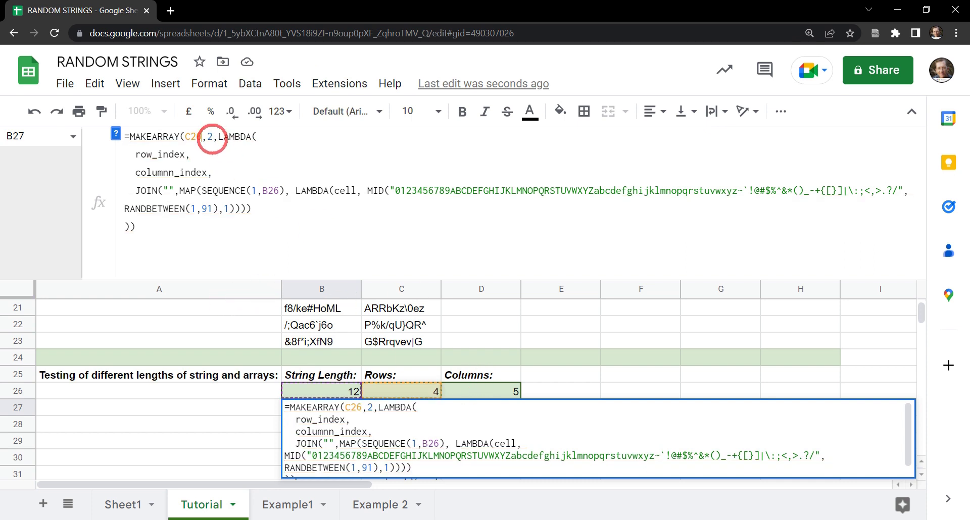
{"action": "double_click", "coordinate": [209, 136]}
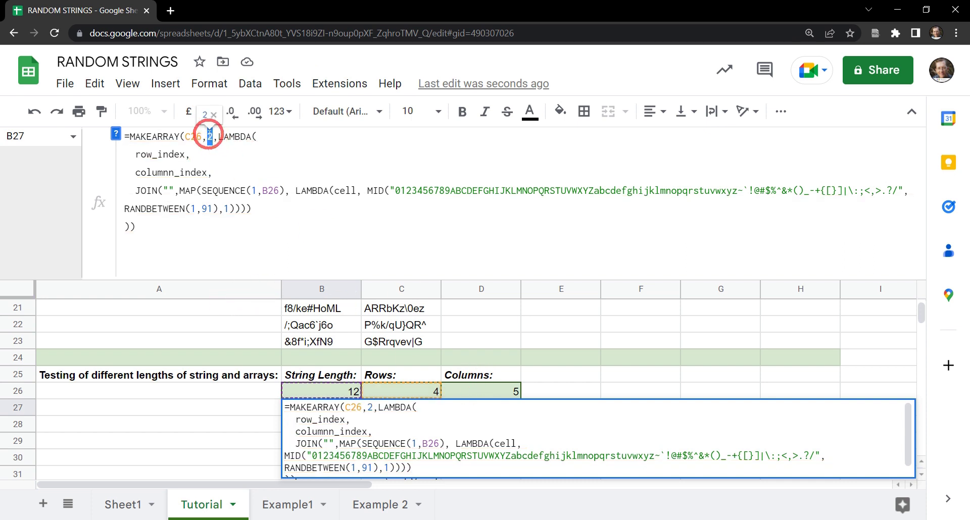
{"action": "type", "text": "D"}
{"action": "type", "text": "26"}
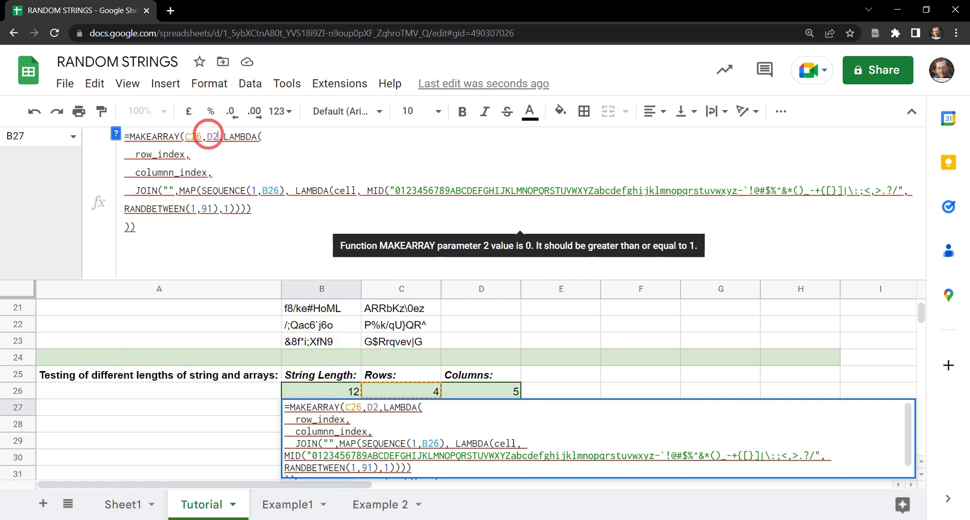
{"action": "key", "text": "Tab"}
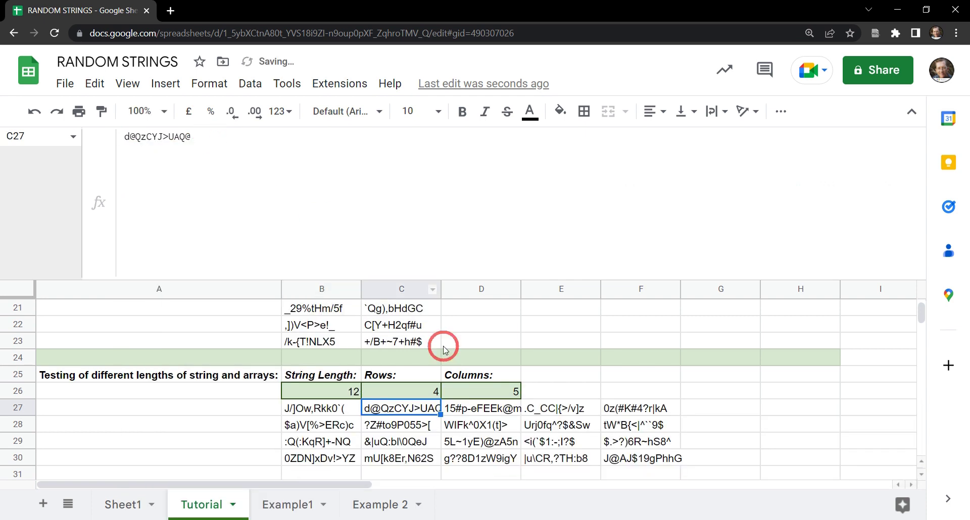
- Set the rows in cell C26 to 2 and the columns in cell D26 to 7
{"action": "left_click", "coordinate": [405, 394]}
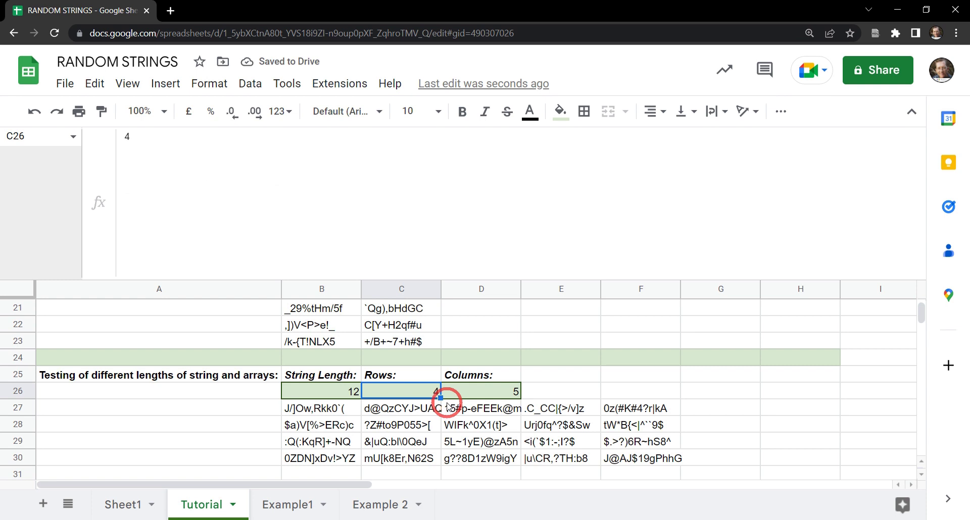
{"action": "type", "text": "2"}
{"action": "left_click", "coordinate": [466, 390]}
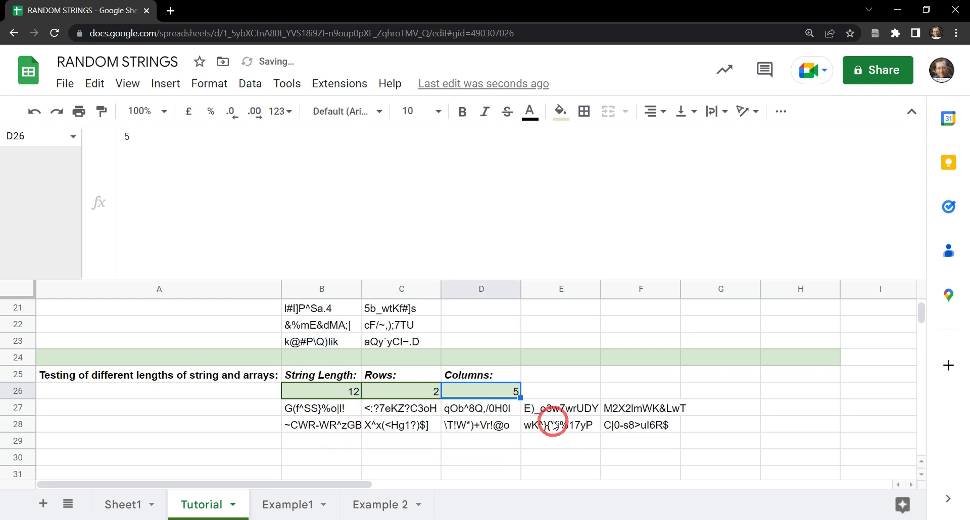
{"action": "type", "text": "7"}
{"action": "key", "text": "Tab"}
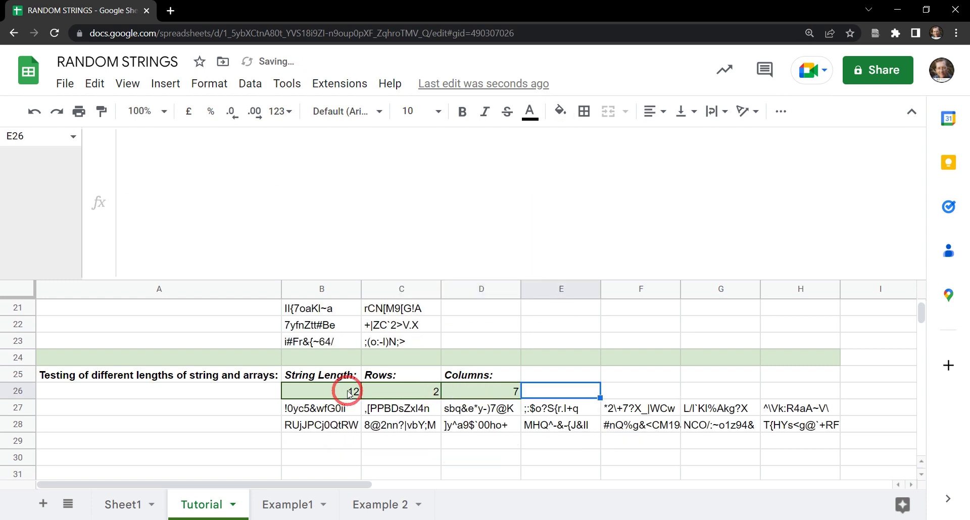
- Set the string length in cell B26 to 4, the rows in C26 to 11 and the columns in D26 to 3
{"action": "left_click", "coordinate": [349, 394]}
{"action": "type", "text": "4"}
{"action": "left_click", "coordinate": [416, 393]}
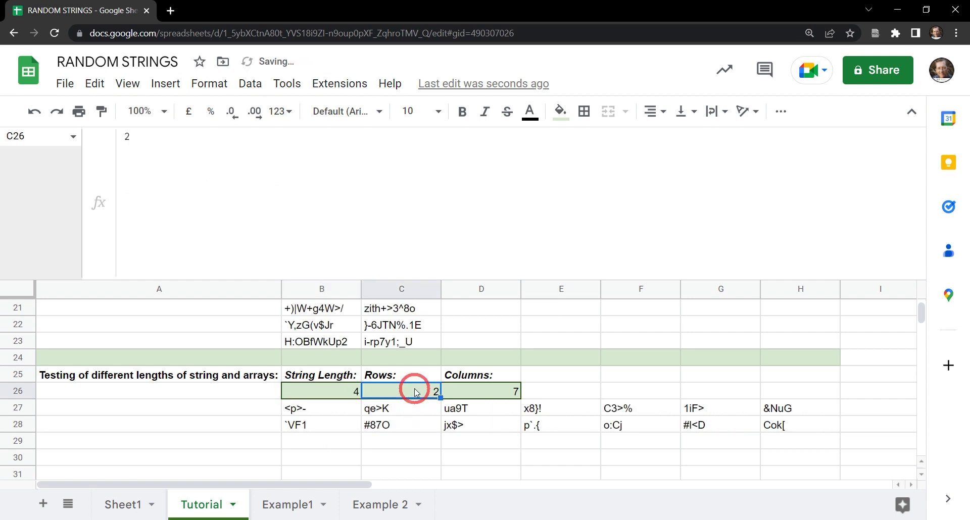
{"action": "type", "text": "11"}
{"action": "key", "text": "Tab"}
{"action": "left_click", "coordinate": [288, 394]}
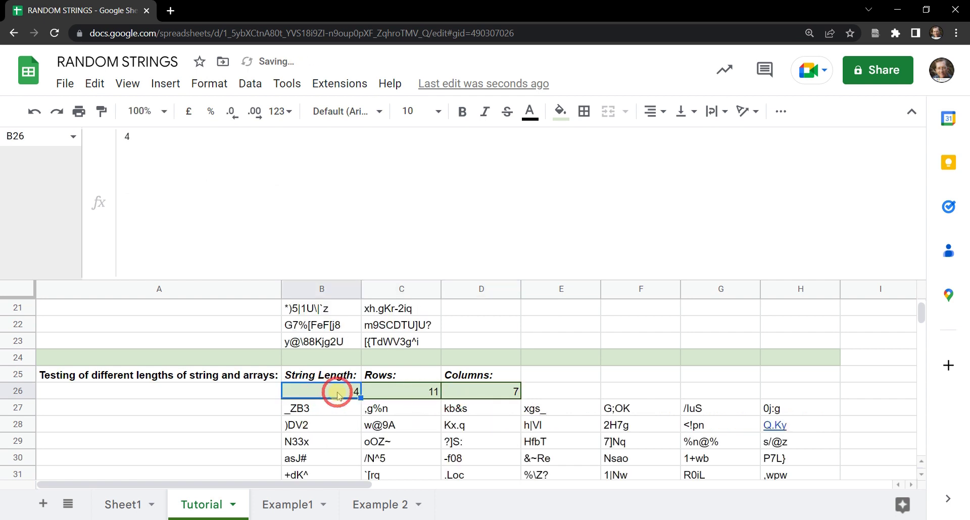
{"action": "left_click", "coordinate": [513, 395]}
{"action": "type", "text": "3"}
{"action": "key", "text": "Tab"}
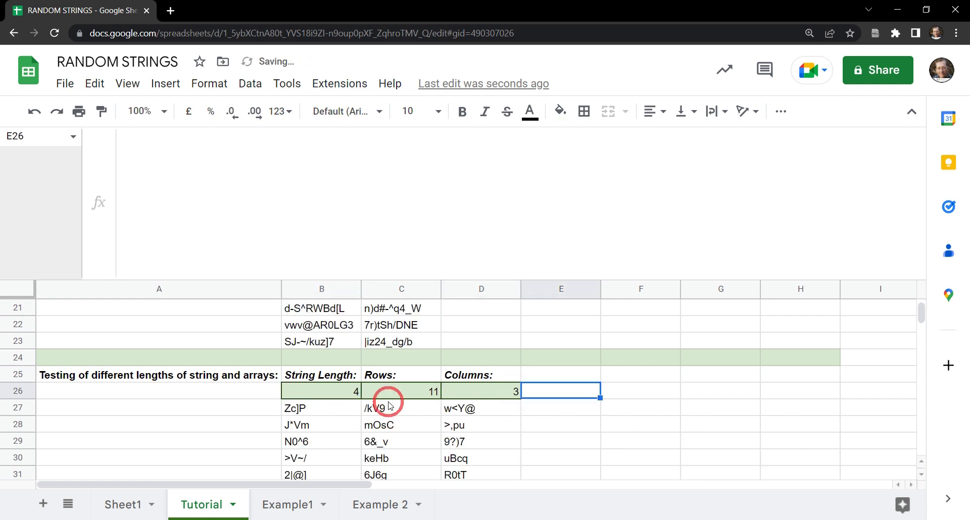
{"action": "scroll", "coordinate": [341, 410], "scroll_direction": "down", "scroll_amount": 2}
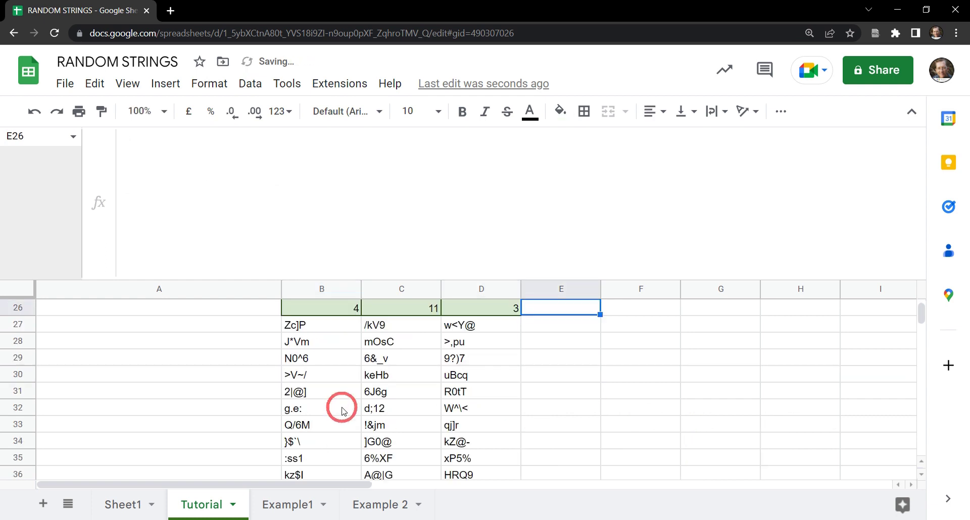
{"action": "left_click", "coordinate": [324, 307]}
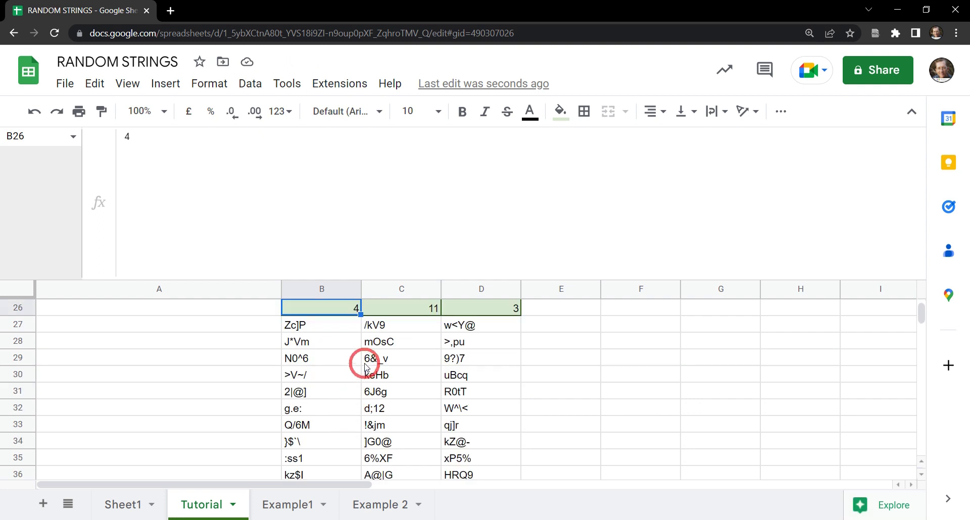
- Enter Hi in cell A27 to make the random strings recalculate
{"action": "scroll", "coordinate": [278, 372], "scroll_direction": "up", "scroll_amount": 2}
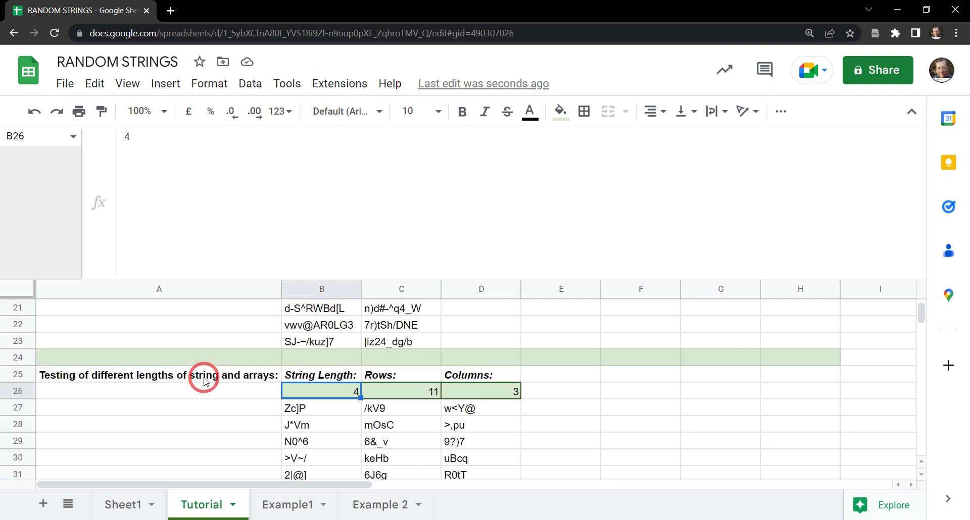
{"action": "left_click", "coordinate": [177, 411]}
{"action": "type", "text": "Hi"}
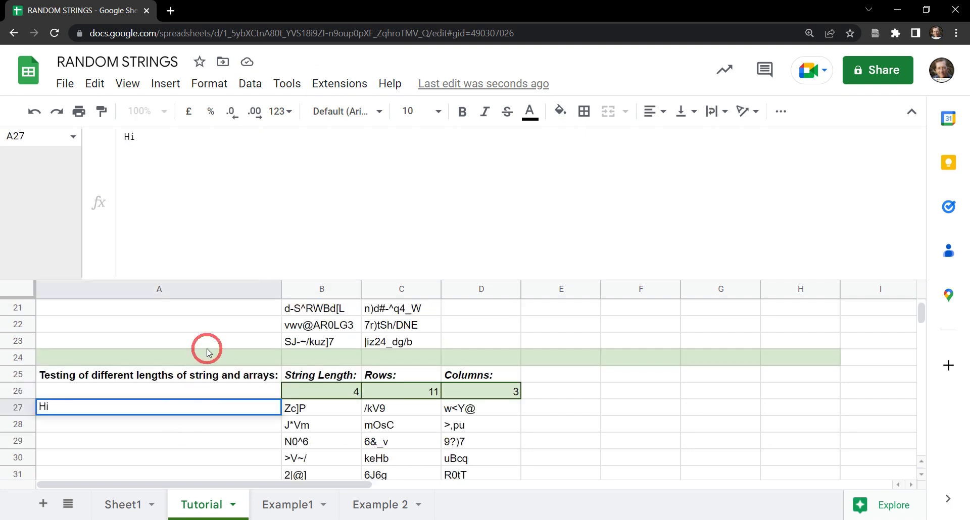
{"action": "key", "text": "Return"}
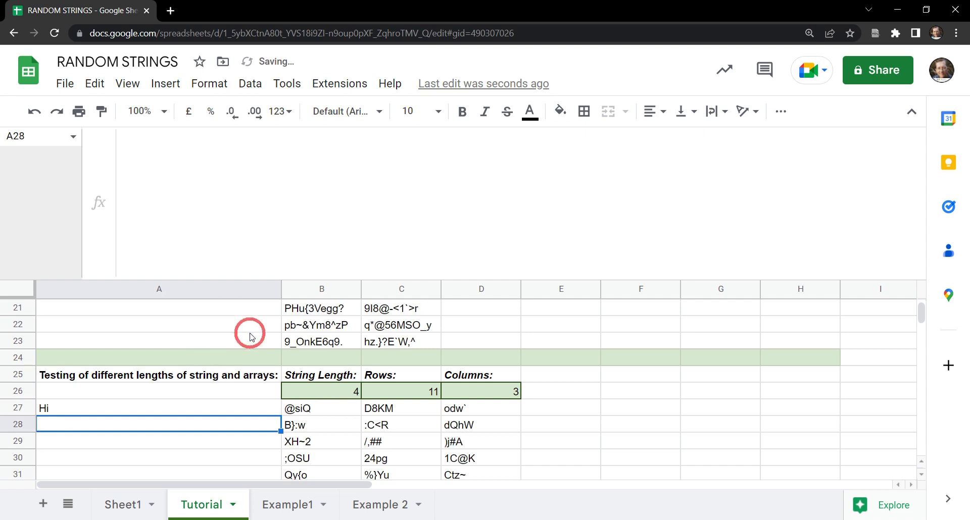
{"action": "scroll", "coordinate": [238, 318], "scroll_direction": "down", "scroll_amount": 4}
{"action": "scroll", "coordinate": [247, 331], "scroll_direction": "up", "scroll_amount": 2}
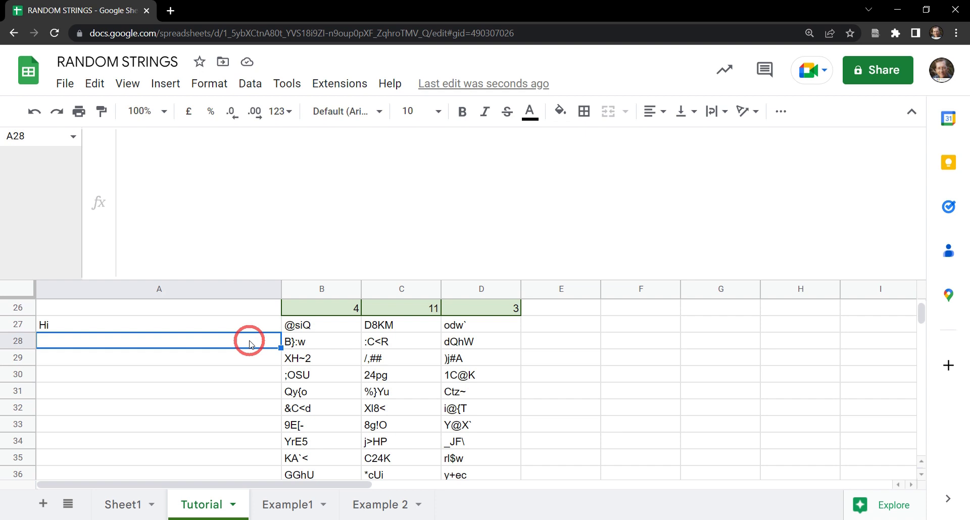
{"action": "key", "text": "Down"}
{"action": "key", "text": "Down"}
{"action": "key", "text": "Right"}
{"action": "key", "text": "Right"}
{"action": "key", "text": "Right"}
{"action": "key", "text": "Right"}
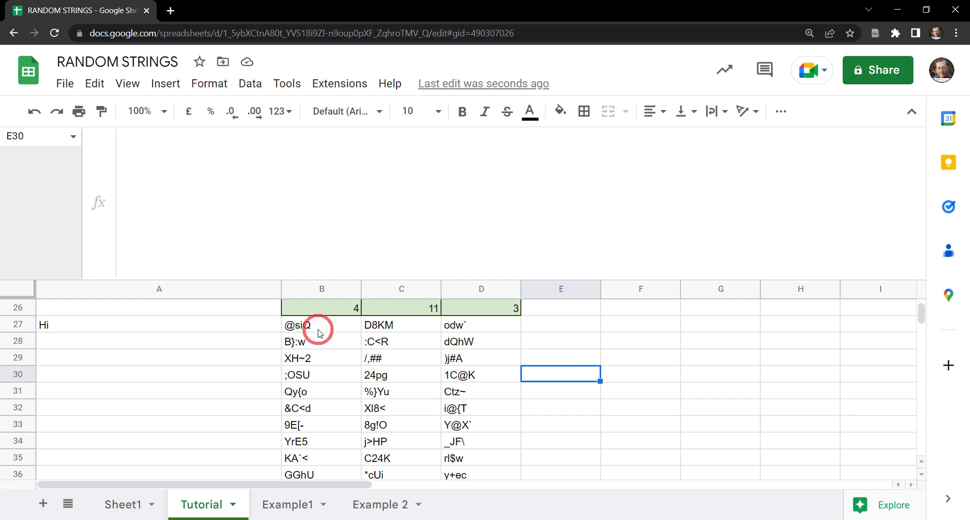
- Copy the generated strings in B27:D37 and paste them as values only, starting at cell F27
{"action": "left_click", "coordinate": [318, 333]}
{"action": "scroll", "coordinate": [502, 416], "scroll_direction": "down", "scroll_amount": 2}
{"action": "left_click", "coordinate": [480, 404], "text": "shift"}
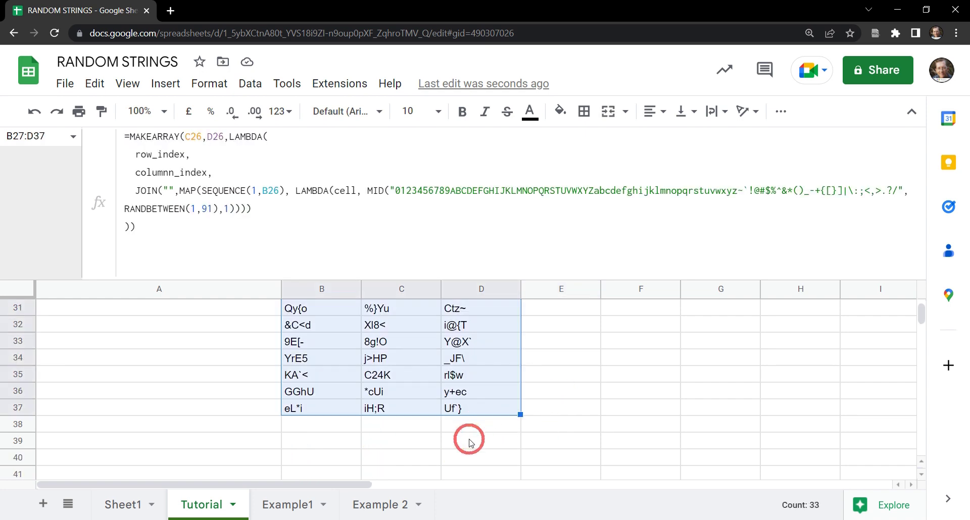
{"action": "scroll", "coordinate": [639, 404], "scroll_direction": "up", "scroll_amount": 3}
{"action": "scroll", "coordinate": [640, 409], "scroll_direction": "down", "scroll_amount": 1}
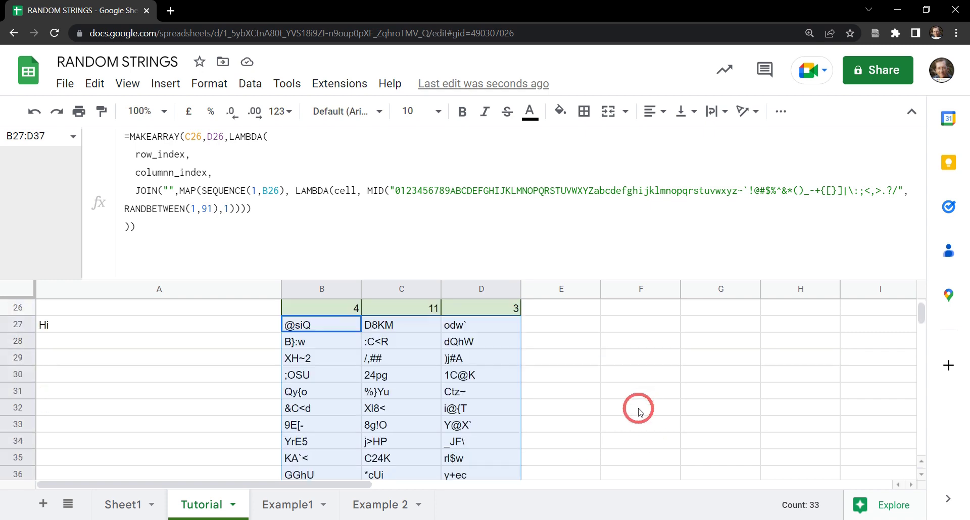
{"action": "key", "text": "ctrl+c"}
{"action": "left_click", "coordinate": [652, 327]}
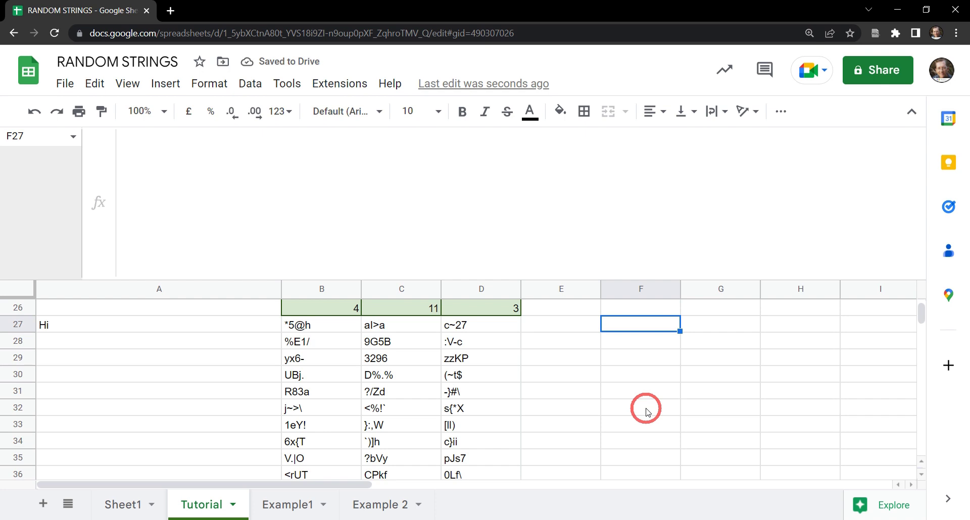
{"action": "key", "text": "ctrl+v"}
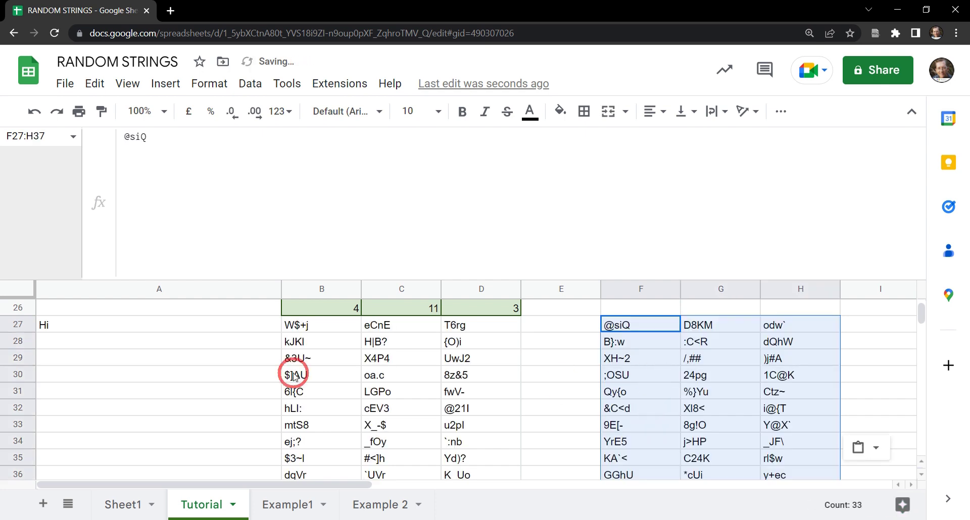
- Replace the text in cell A27 with You to trigger a recalculation and compare the generated strings with the pasted ones
{"action": "left_click", "coordinate": [54, 325]}
{"action": "type", "text": "You"}
{"action": "left_click", "coordinate": [638, 327]}
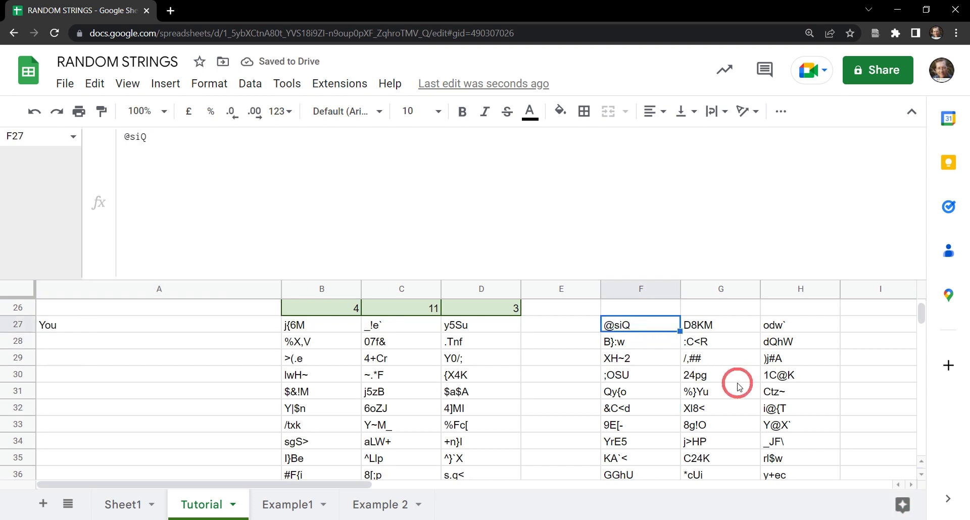
{"action": "scroll", "coordinate": [723, 381], "scroll_direction": "down", "scroll_amount": 2}
{"action": "scroll", "coordinate": [723, 381], "scroll_direction": "up", "scroll_amount": 2}
- Inspect the contents of individual cells in the pasted block and in the generated array, including formula cell B27
{"action": "left_click", "coordinate": [649, 359]}
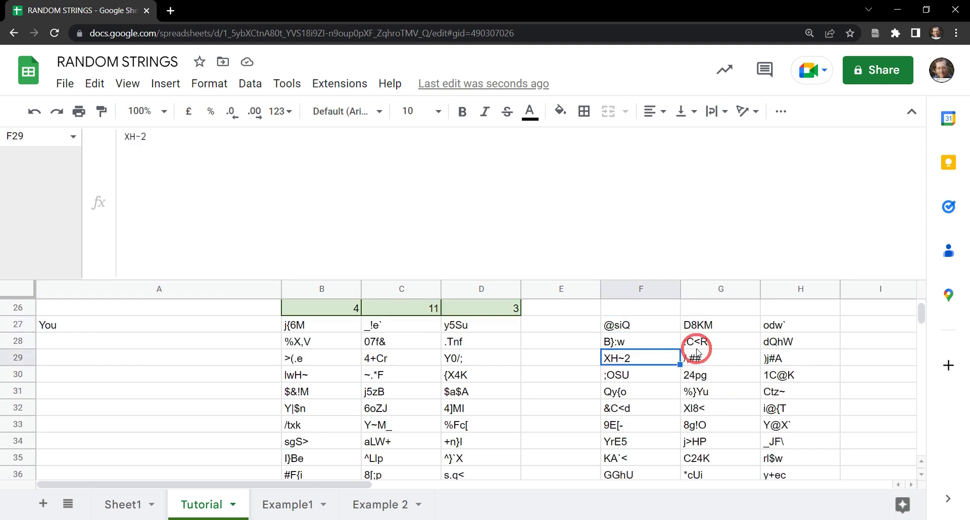
{"action": "left_click", "coordinate": [694, 342]}
{"action": "left_click", "coordinate": [700, 308]}
{"action": "left_click", "coordinate": [292, 326]}
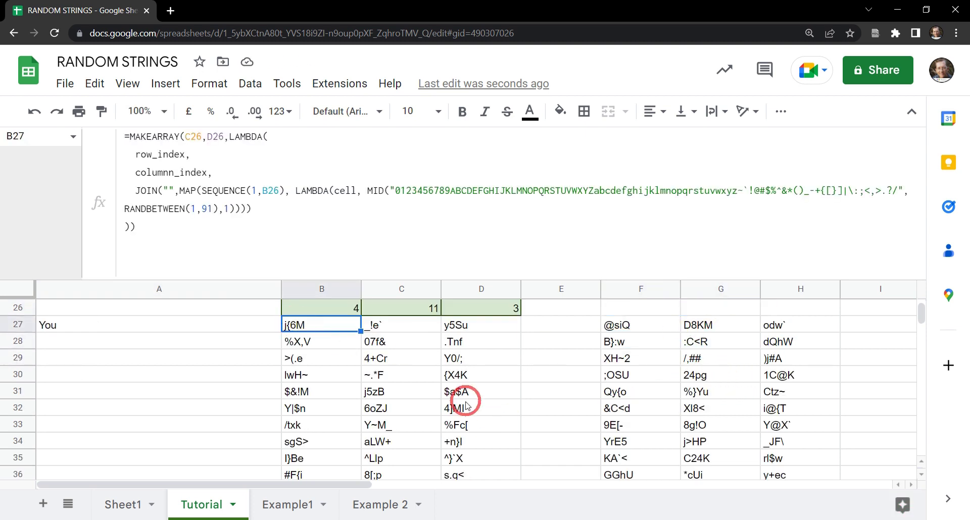
{"action": "left_click", "coordinate": [365, 375]}
{"action": "left_click", "coordinate": [392, 341]}
{"action": "left_click", "coordinate": [409, 409]}
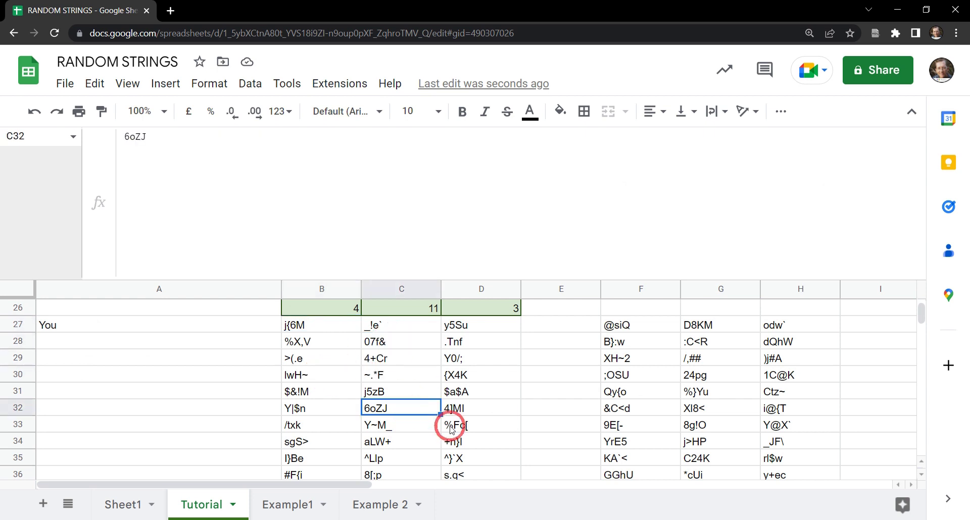
{"action": "left_click", "coordinate": [468, 424]}
{"action": "left_click", "coordinate": [470, 379]}
{"action": "left_click", "coordinate": [181, 380]}
{"action": "scroll", "coordinate": [182, 382], "scroll_direction": "up", "scroll_amount": 2}
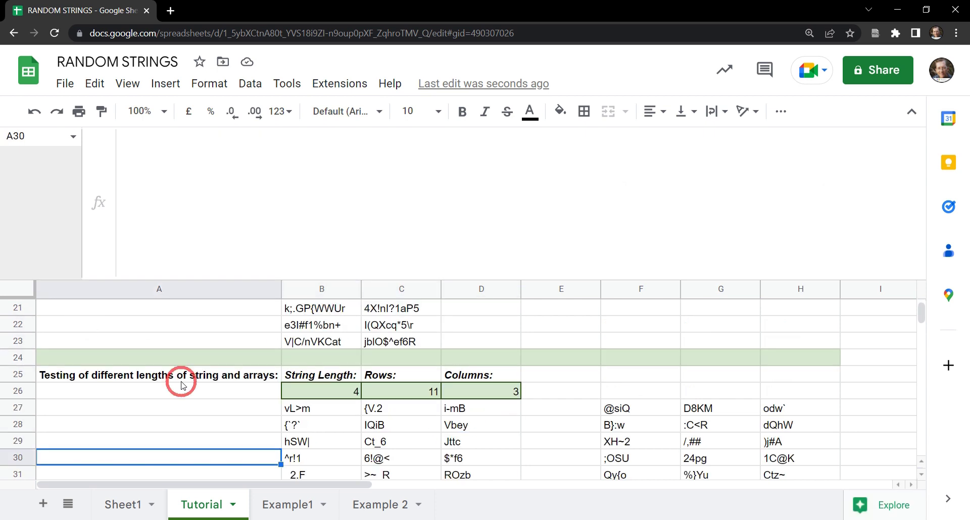